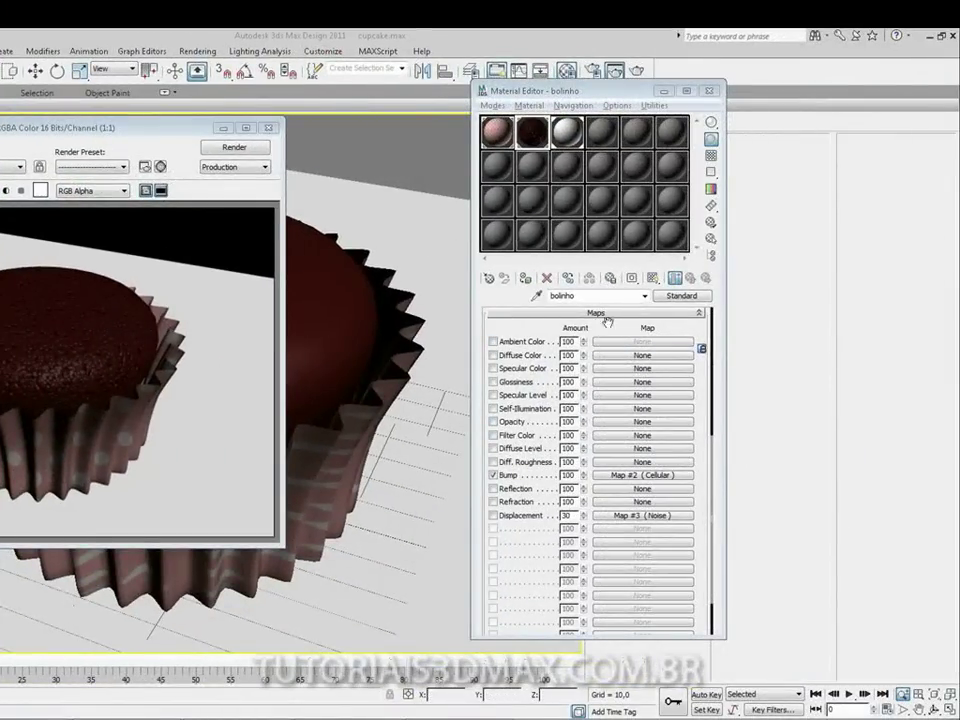
- Set the bolinho material's Specular Level and Glossiness to 10, render the cupcake, and compare it with the cupcake reference photo
scroll(607, 320, up, 5)
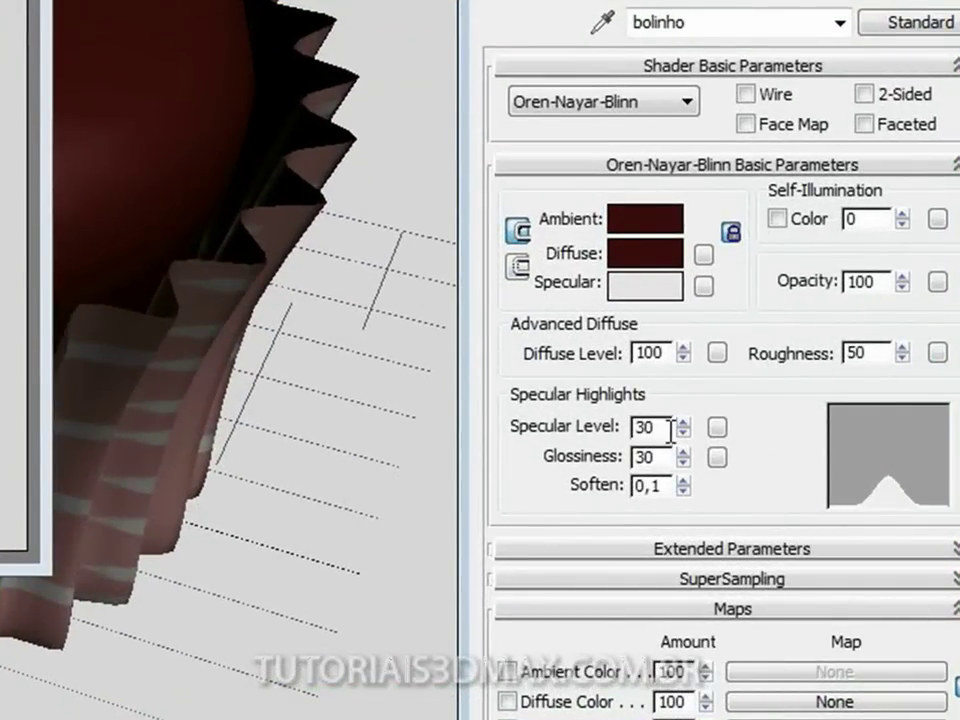
key(alt+Tab)
key(alt+Tab)
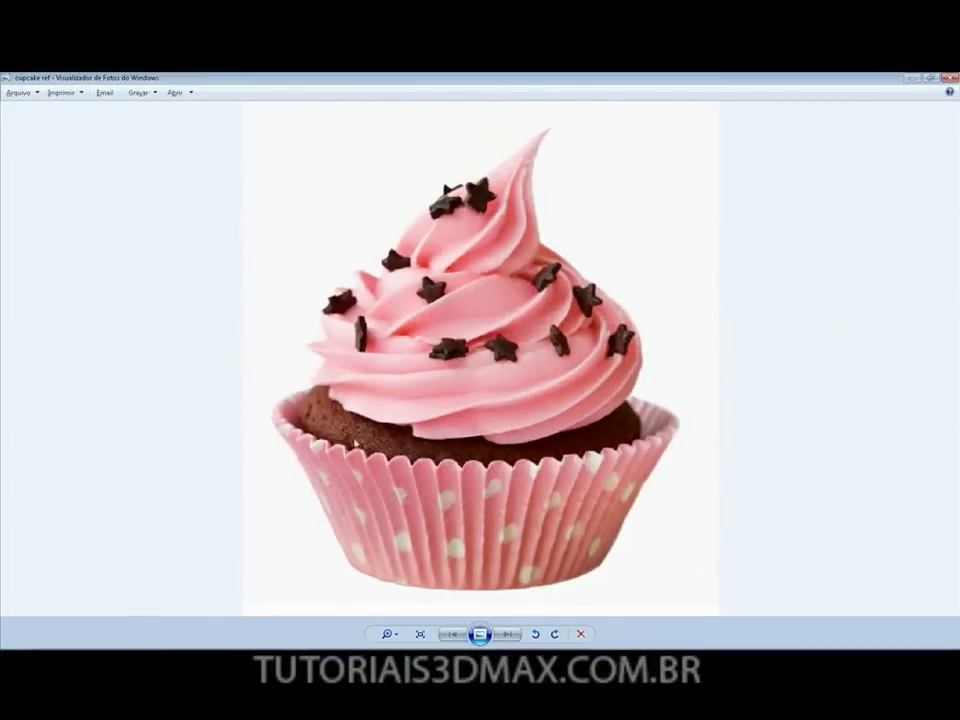
key(alt+Tab)
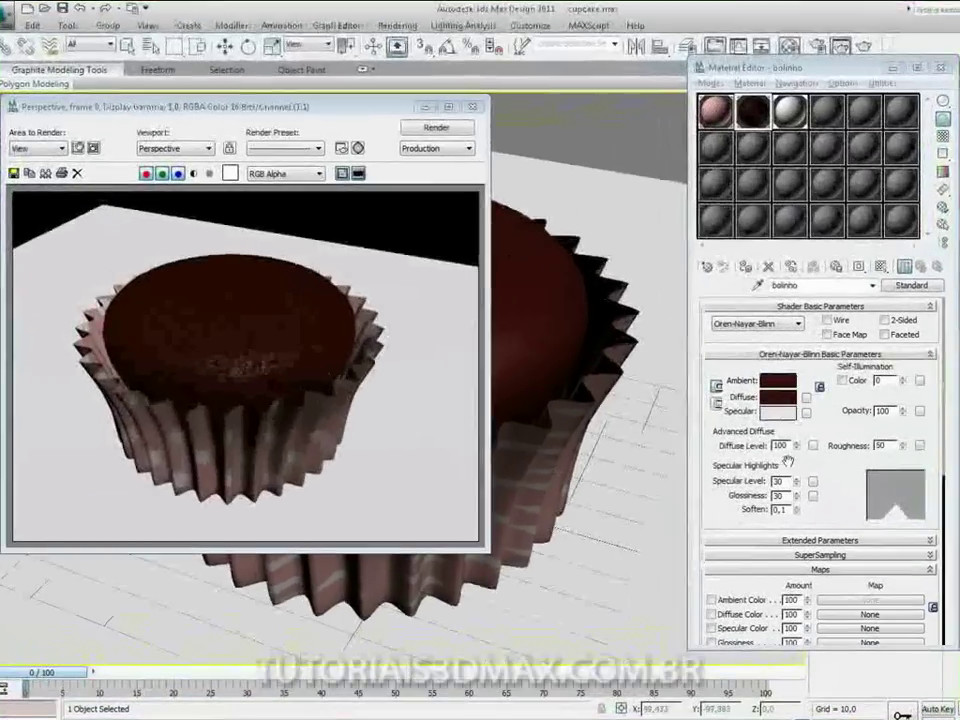
double_click(779, 482)
text(10)
key(Tab)
text(10)
click(437, 128)
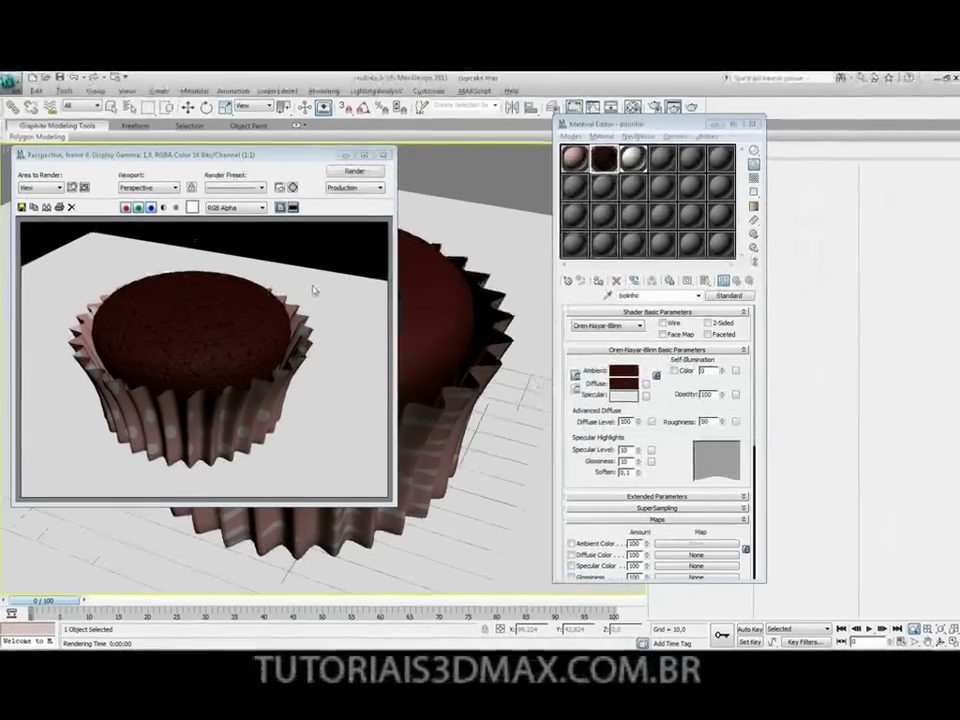
key(alt+Tab)
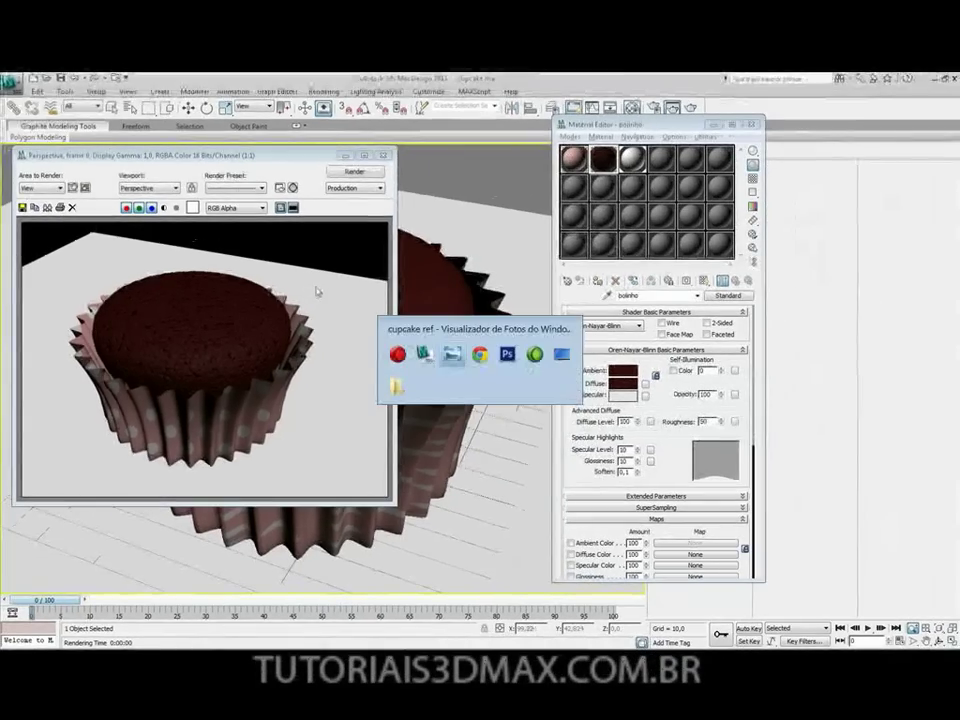
key(alt+Tab)
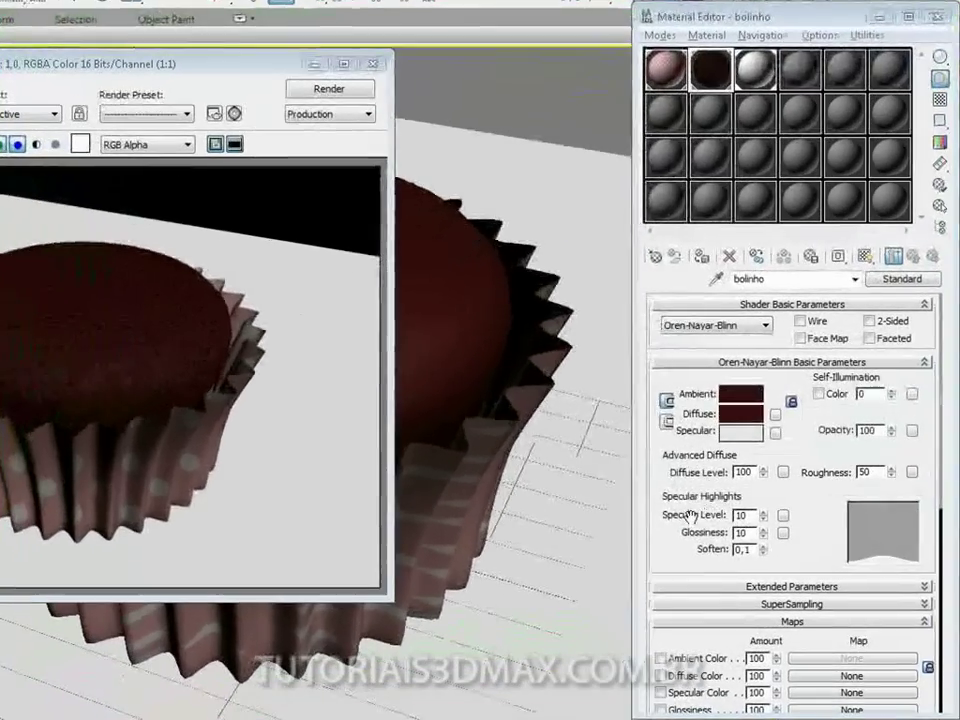
- Open the Cellular map in the material's Bump slot and set its first division color to black
drag(614, 516, 595, 295)
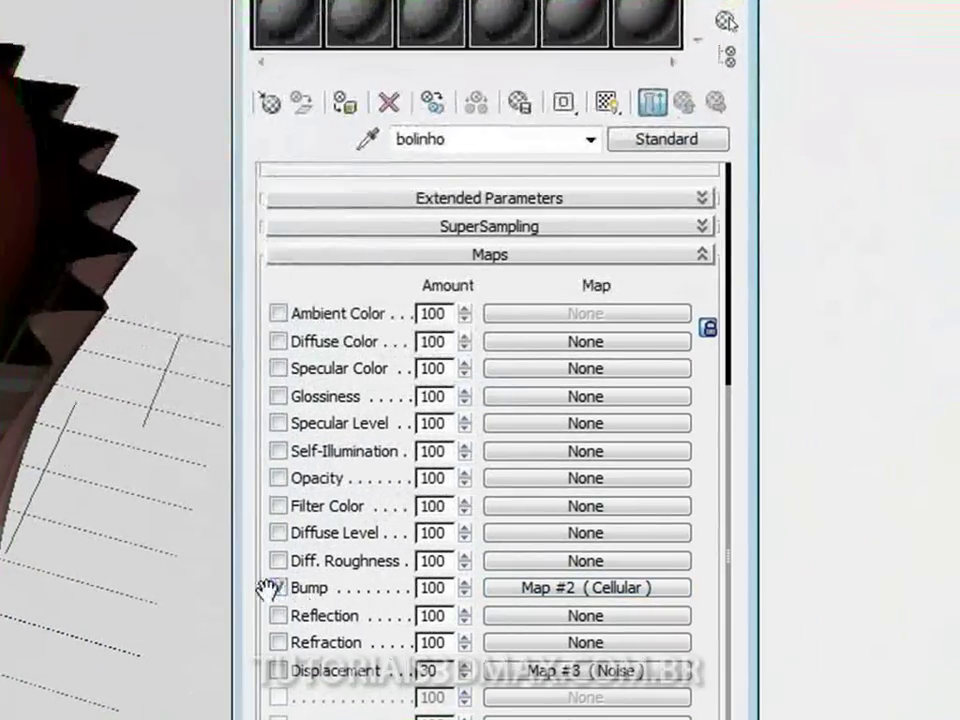
click(529, 591)
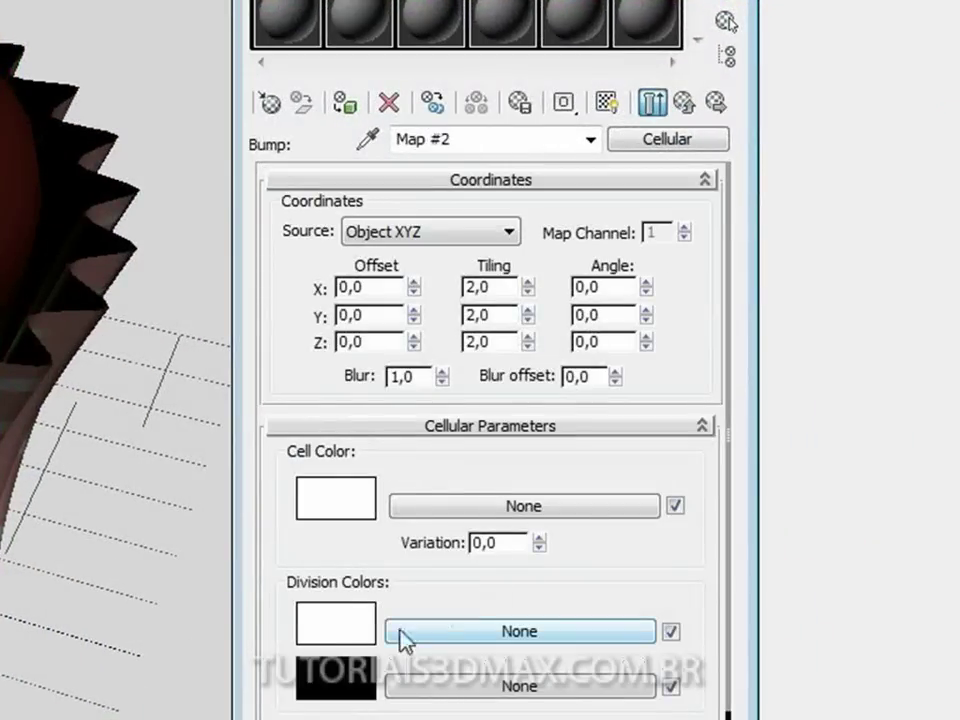
drag(268, 628, 278, 555)
click(317, 580)
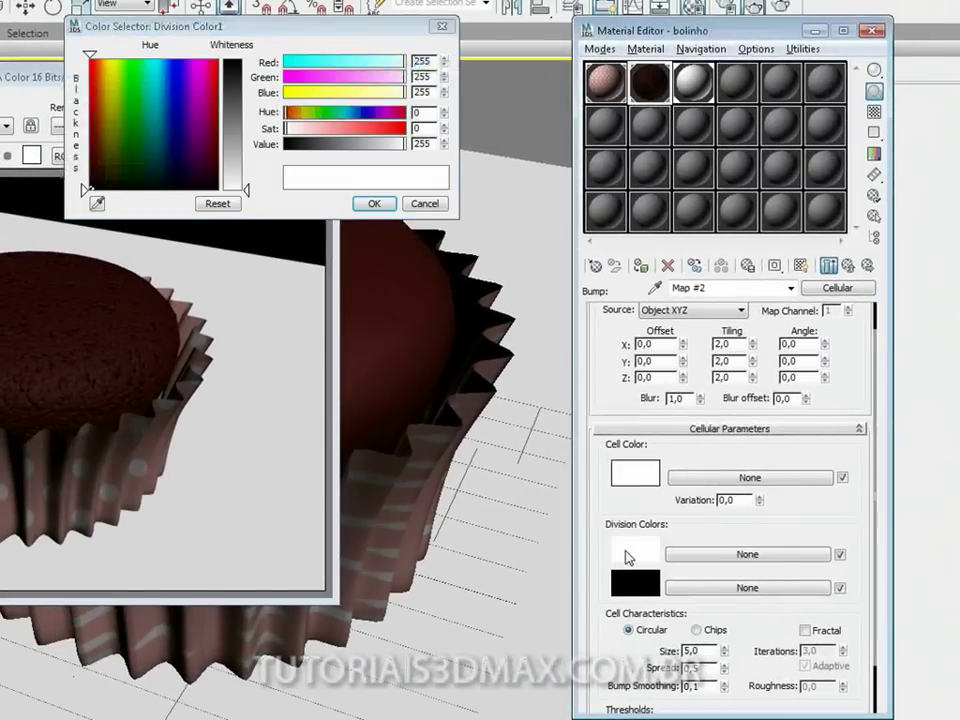
click(87, 188)
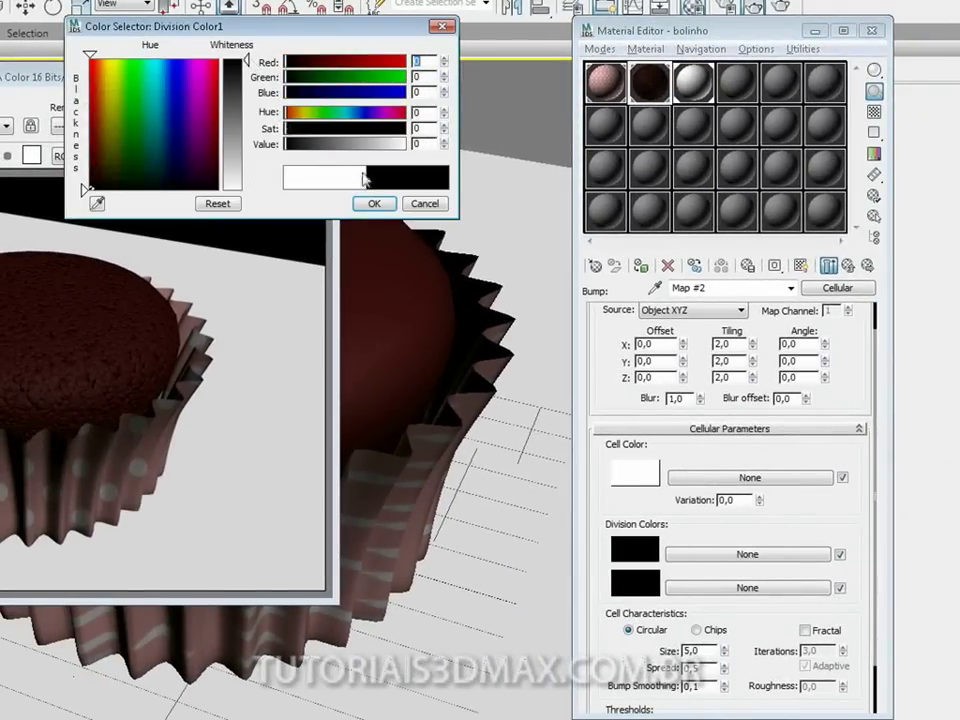
click(373, 203)
- Set the Cellular map's second division color to white and render the cupcake for a closer look
click(630, 587)
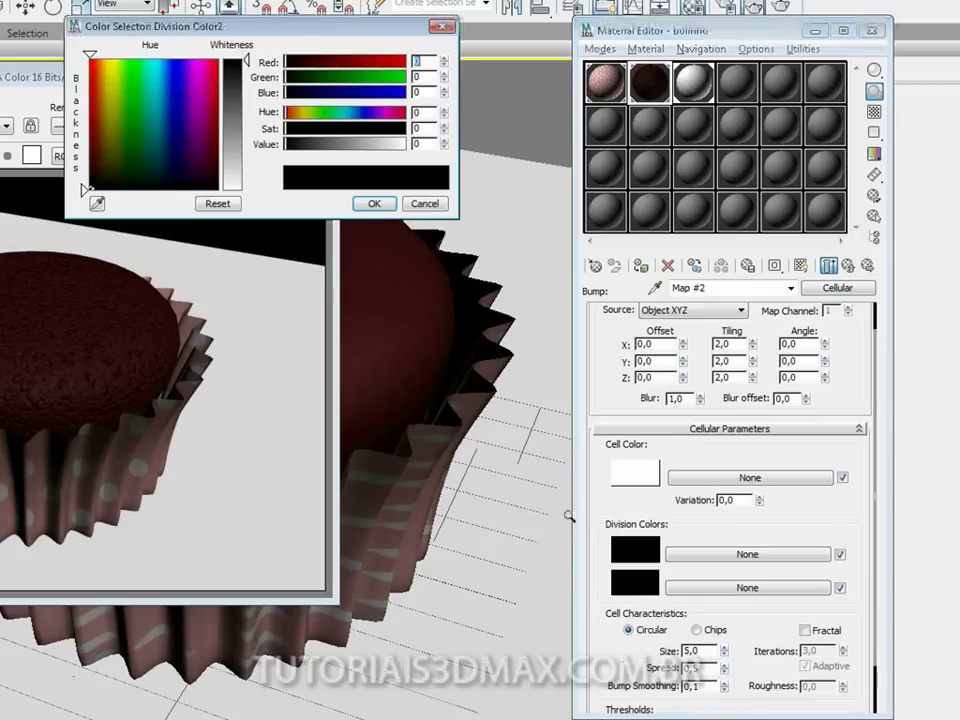
drag(246, 62, 246, 188)
click(373, 203)
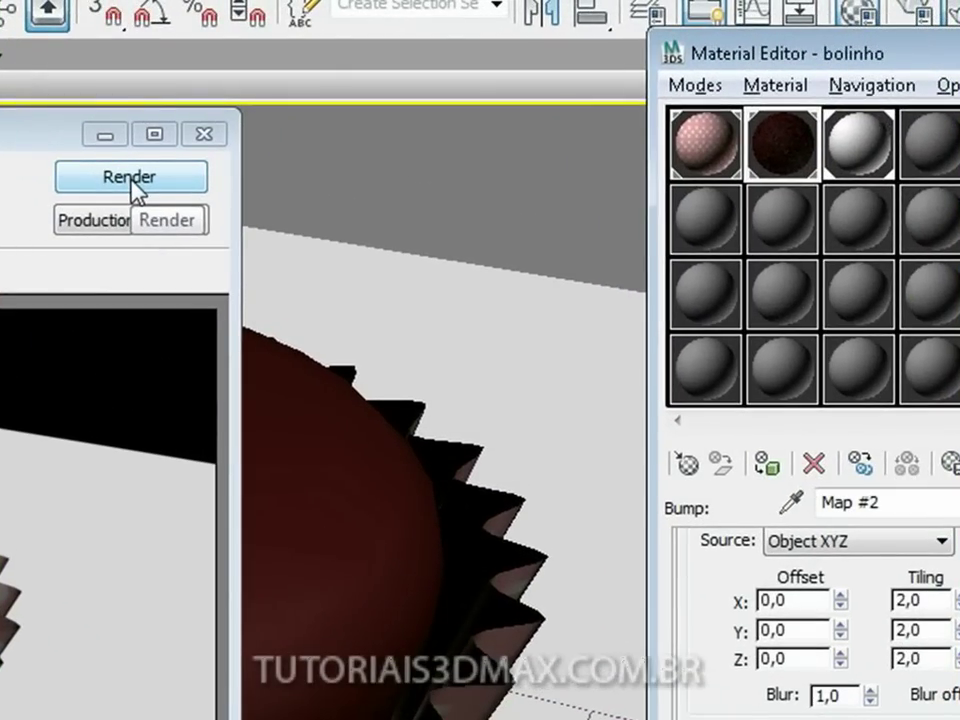
click(132, 185)
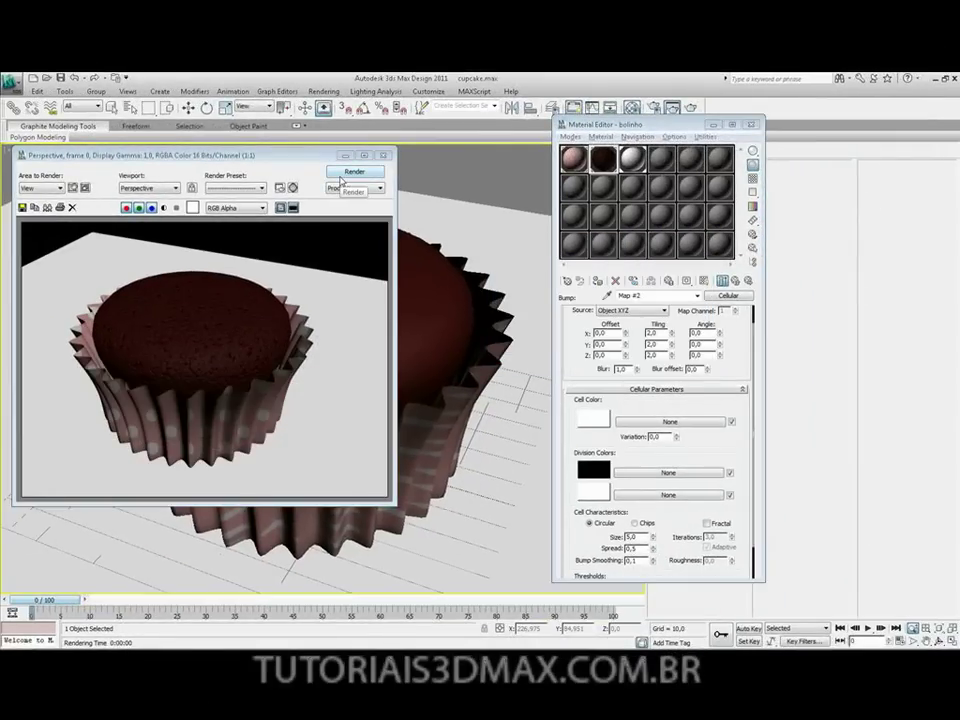
scroll(194, 333, up, 1)
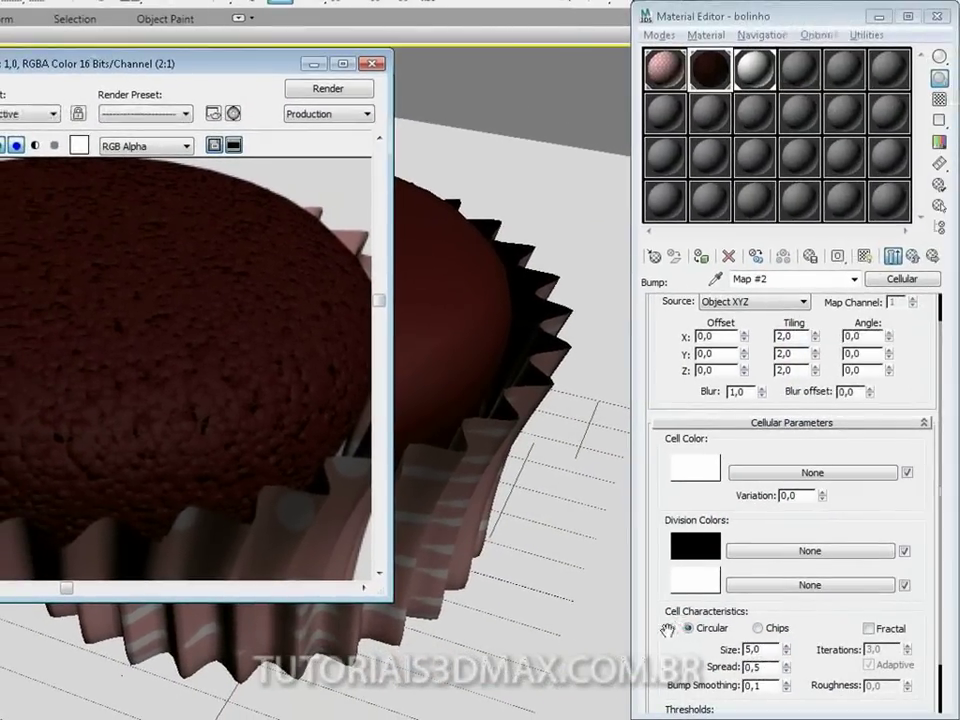
- Change the Cellular map's cell type to Chips and render the cupcake
drag(667, 630, 668, 552)
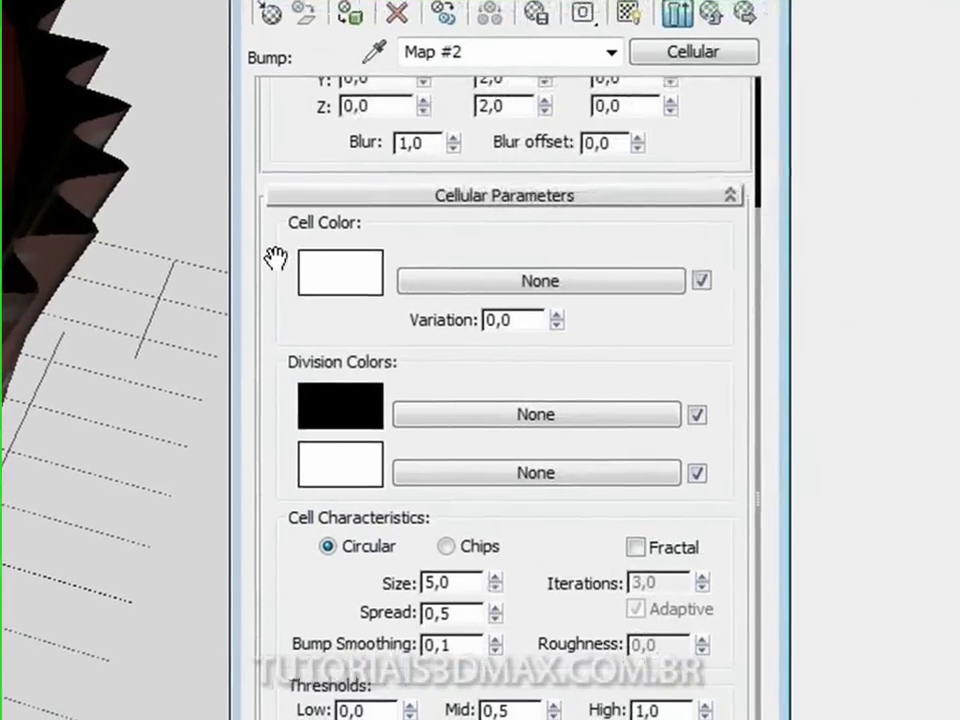
drag(557, 298, 588, 325)
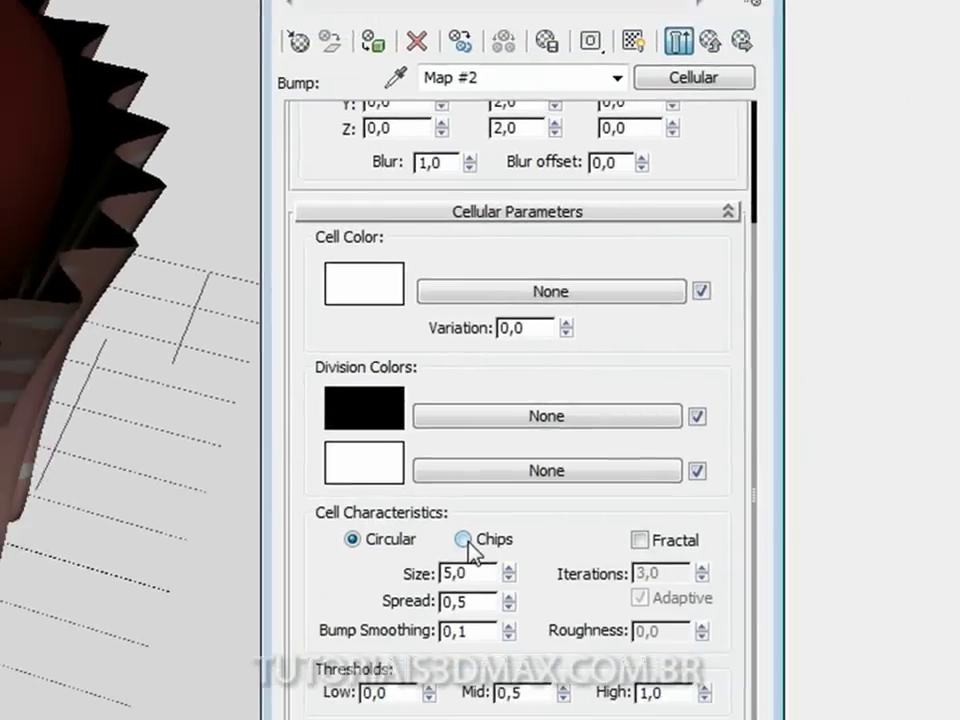
click(464, 540)
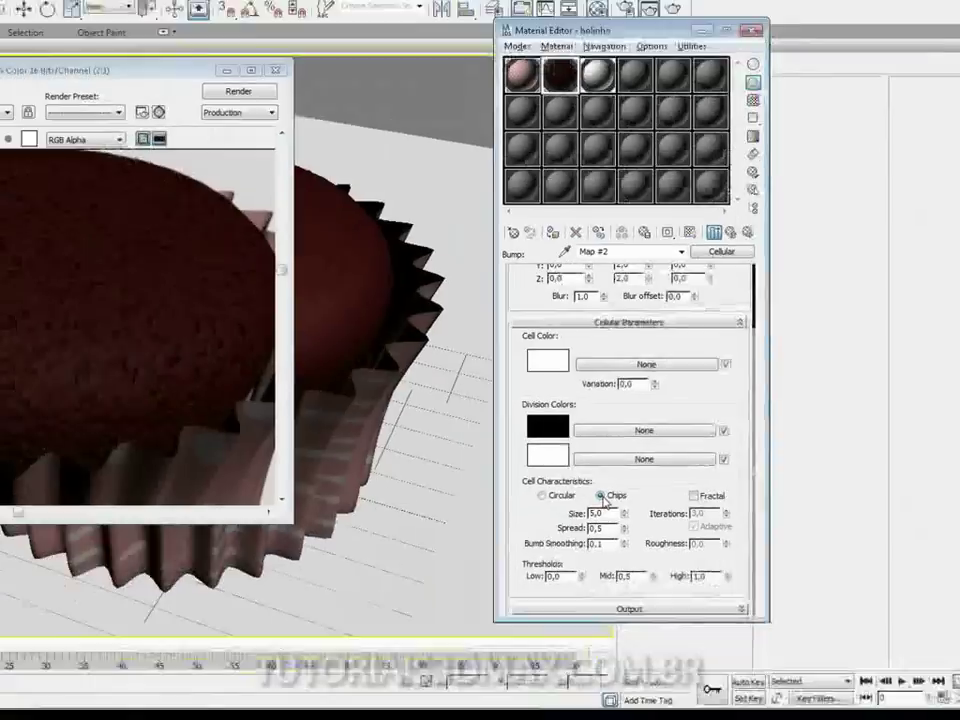
click(355, 172)
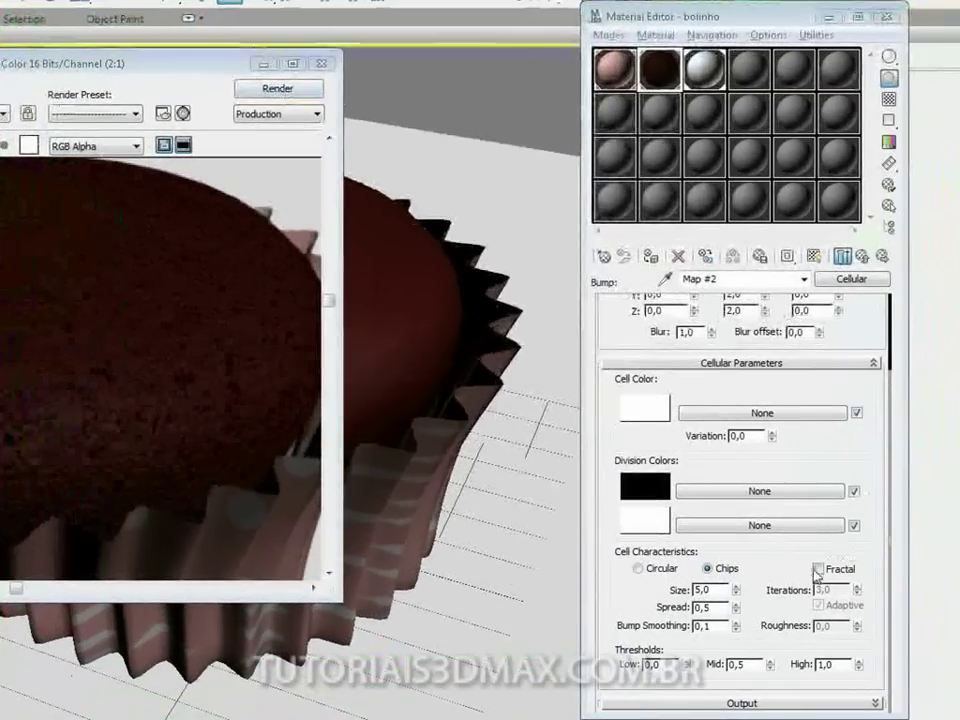
- Turn on Fractal for the cells, test-render it with the Chips and Circular types, and go back to Chips
click(818, 569)
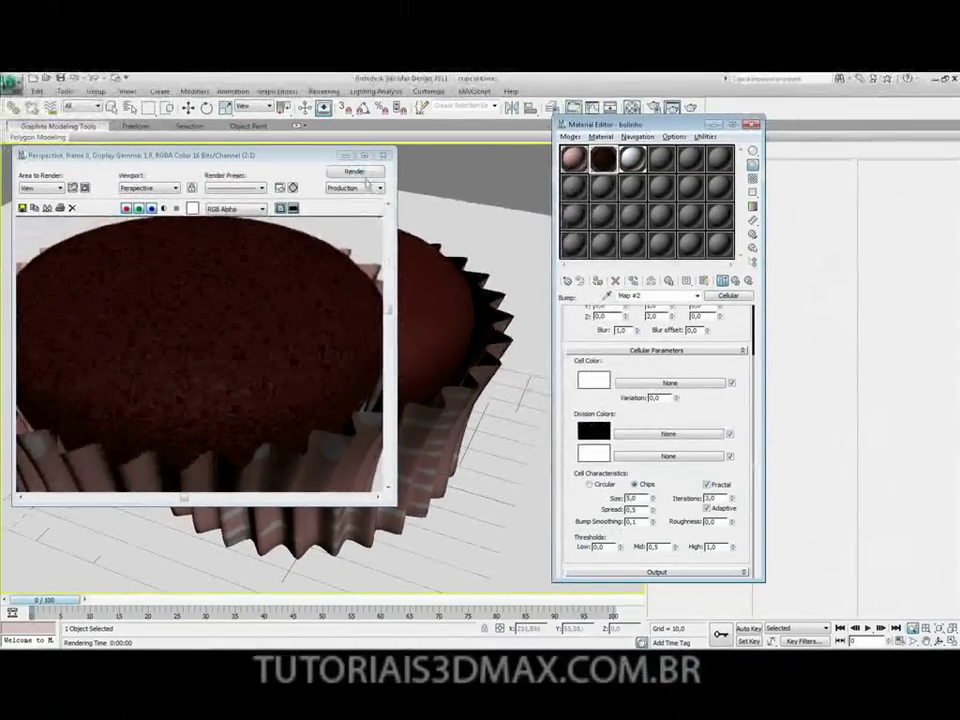
click(333, 142)
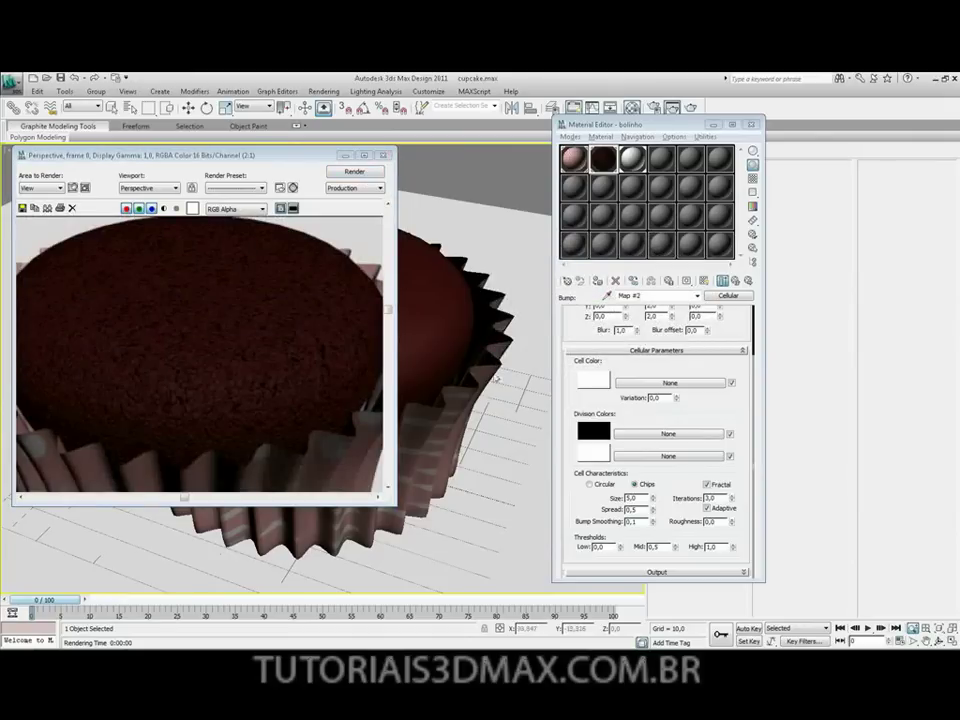
click(590, 484)
click(371, 176)
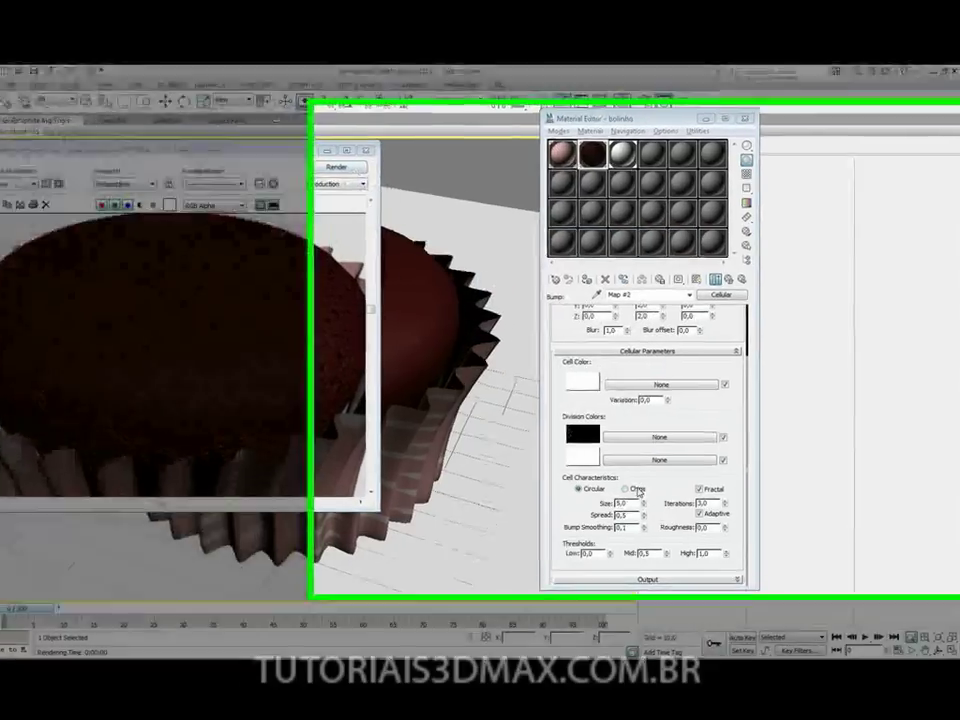
click(634, 484)
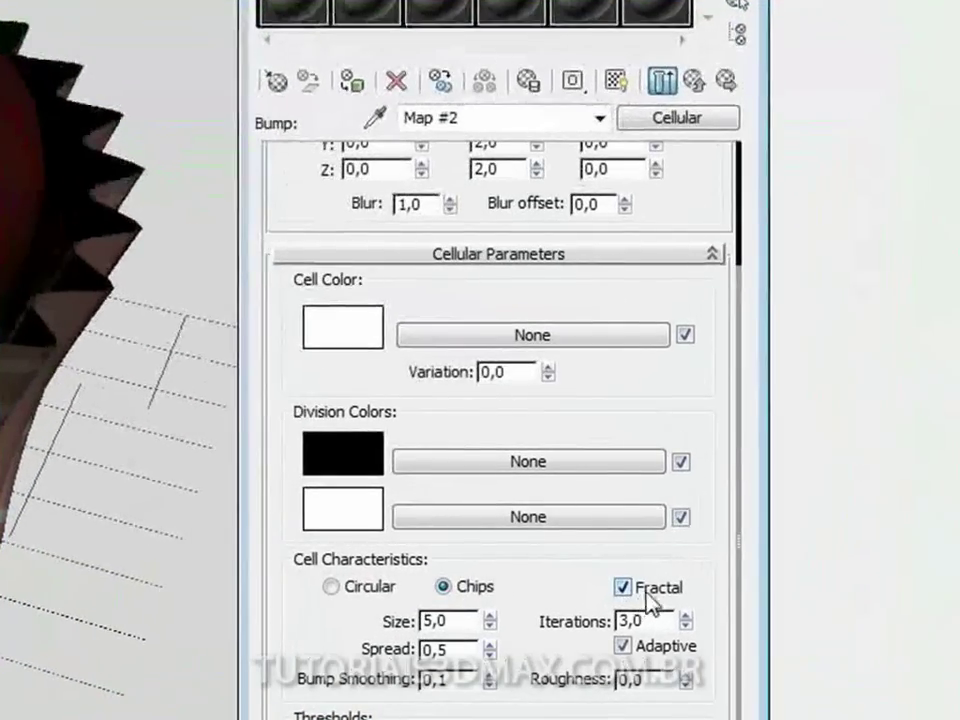
click(590, 570)
click(658, 590)
click(656, 590)
click(655, 590)
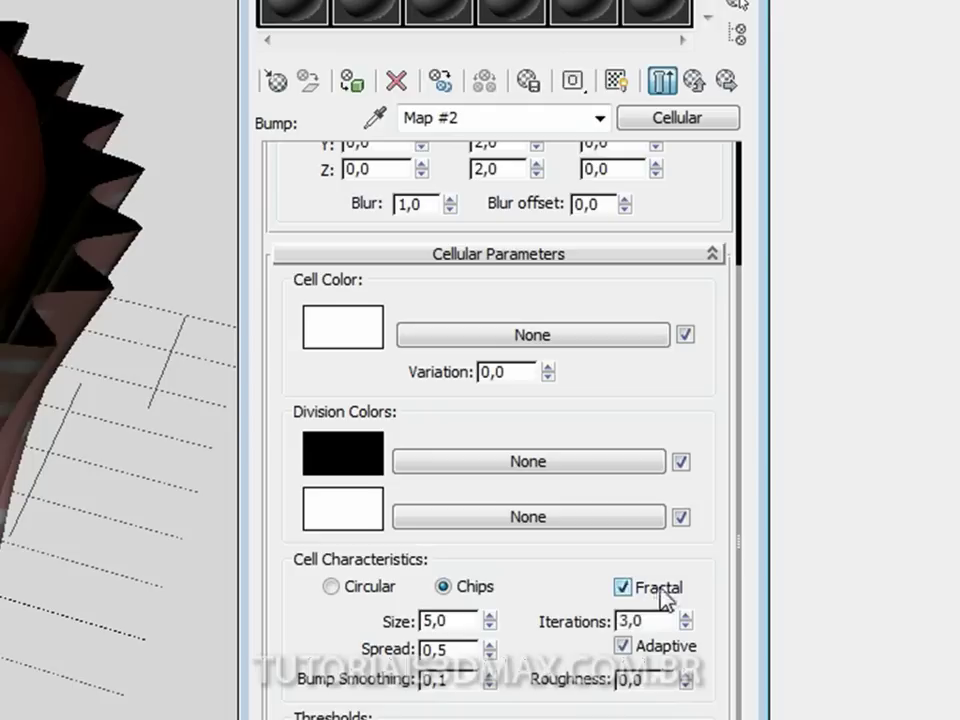
- Try a cell Size of 50 for the Cellular bump map and render the cupcake
double_click(471, 620)
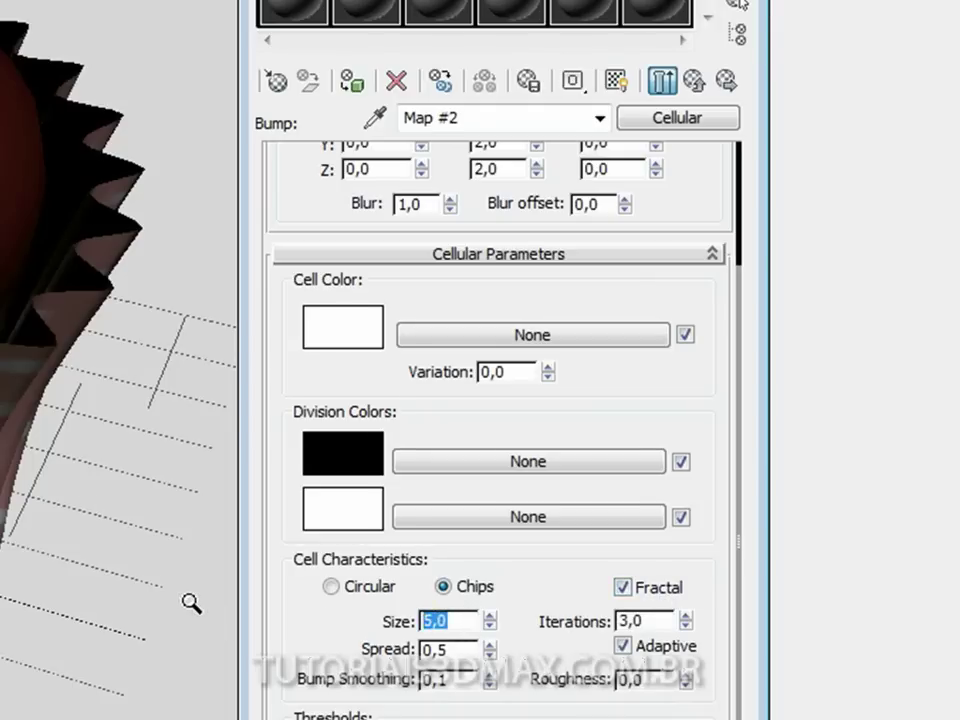
text(50)
key(Return)
click(363, 175)
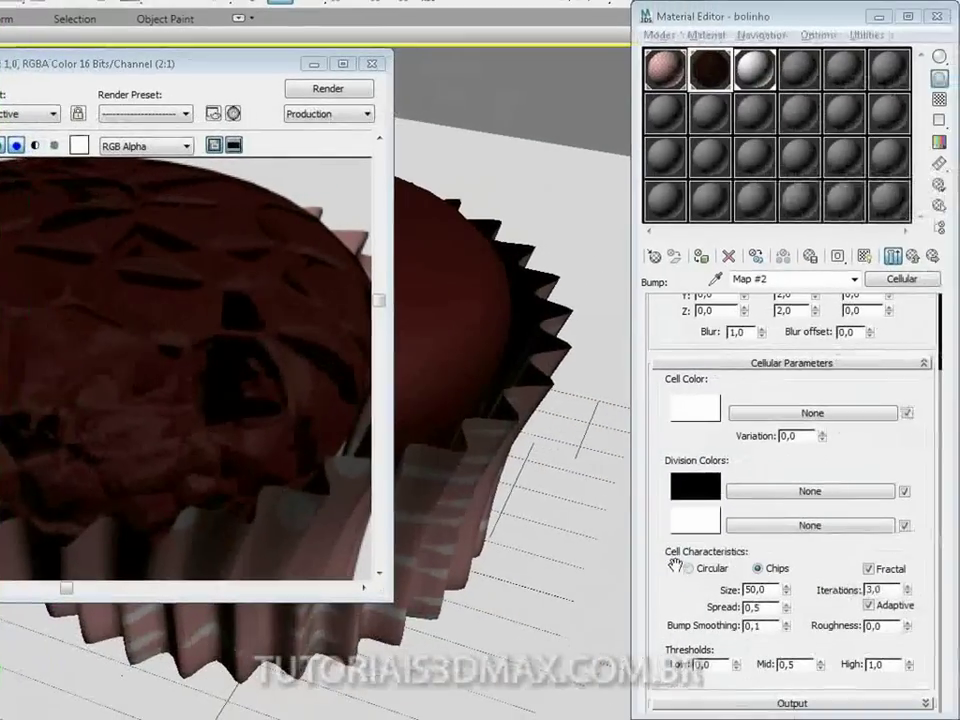
- Set the cell Size to 10 and turn off Fractal, rendering the cupcake after each change
drag(772, 590, 667, 602)
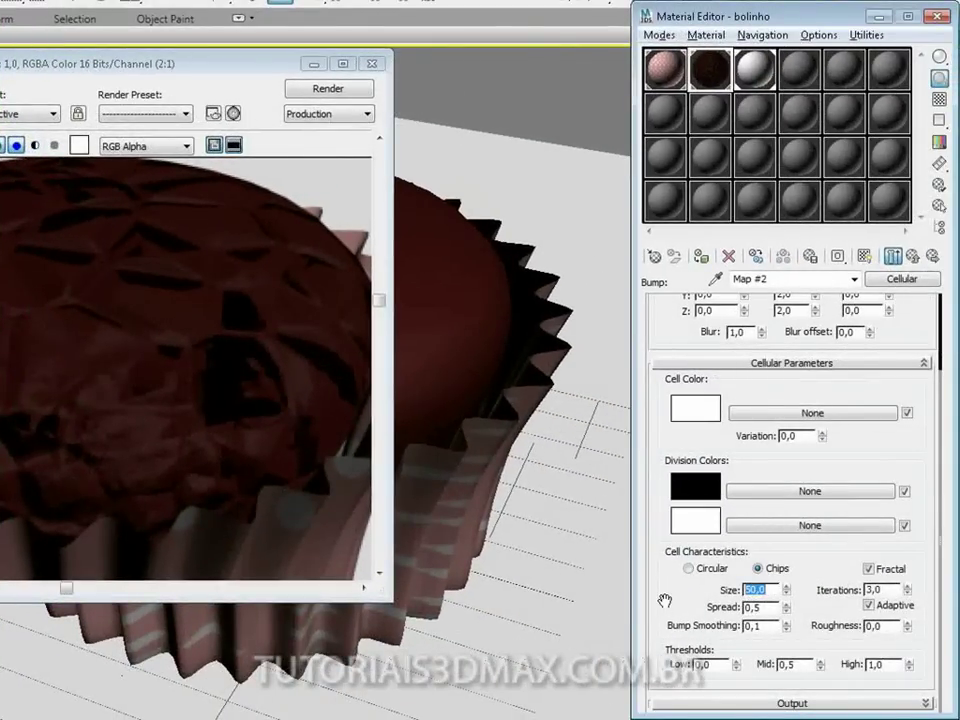
text(10)
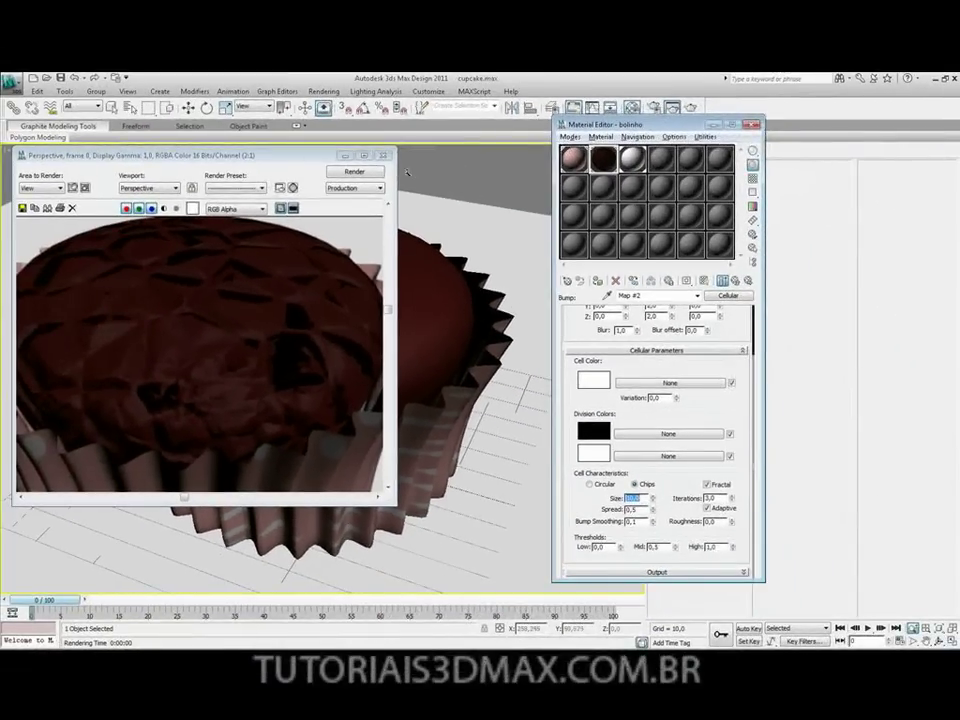
click(368, 89)
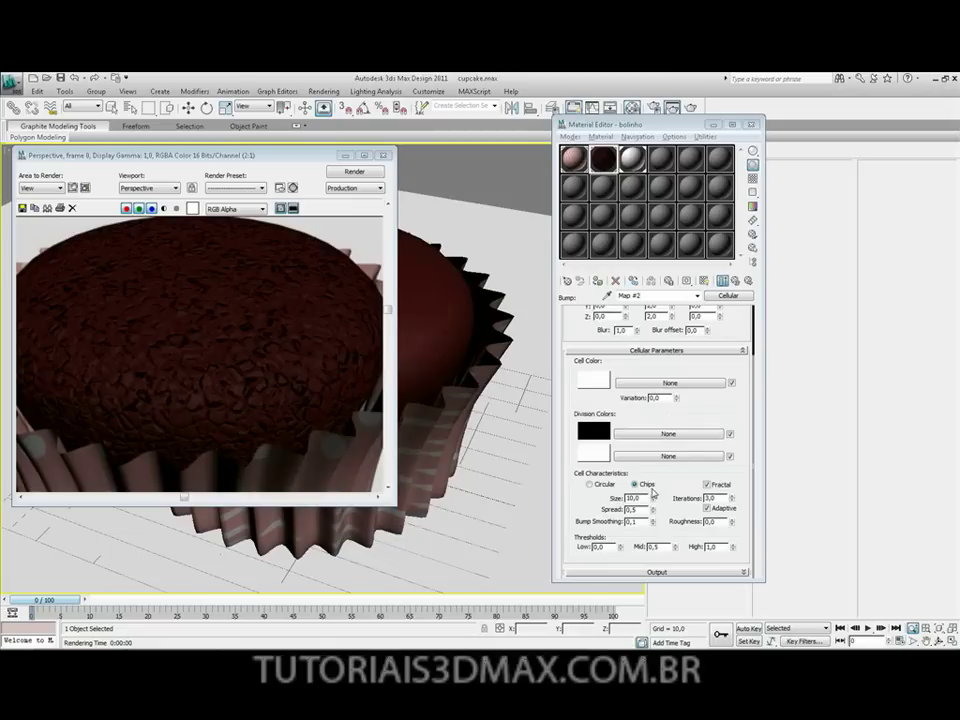
click(707, 484)
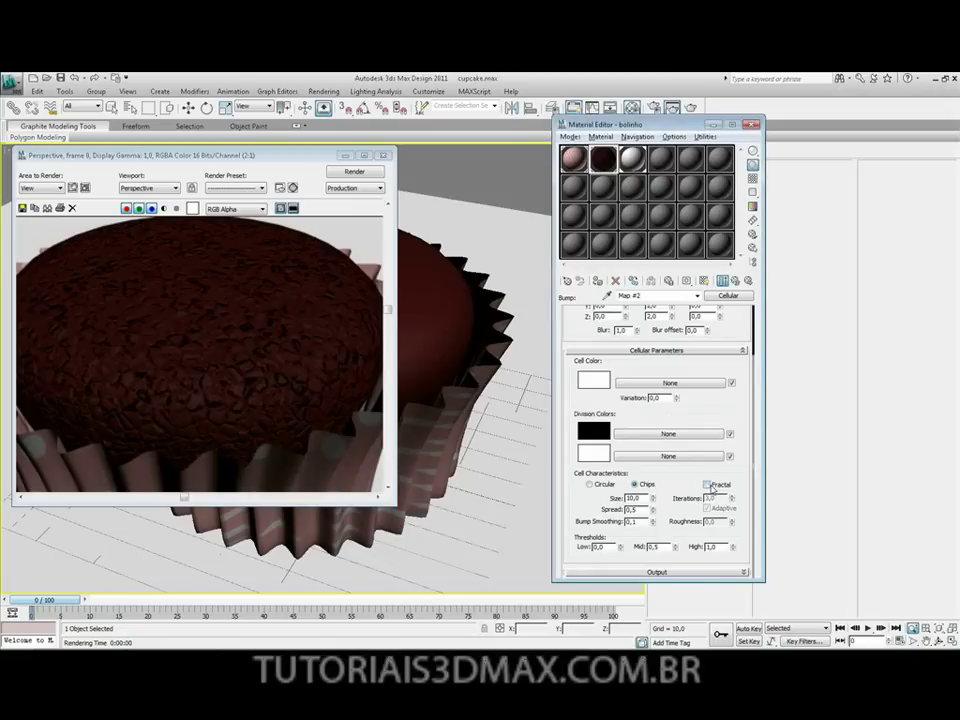
click(358, 172)
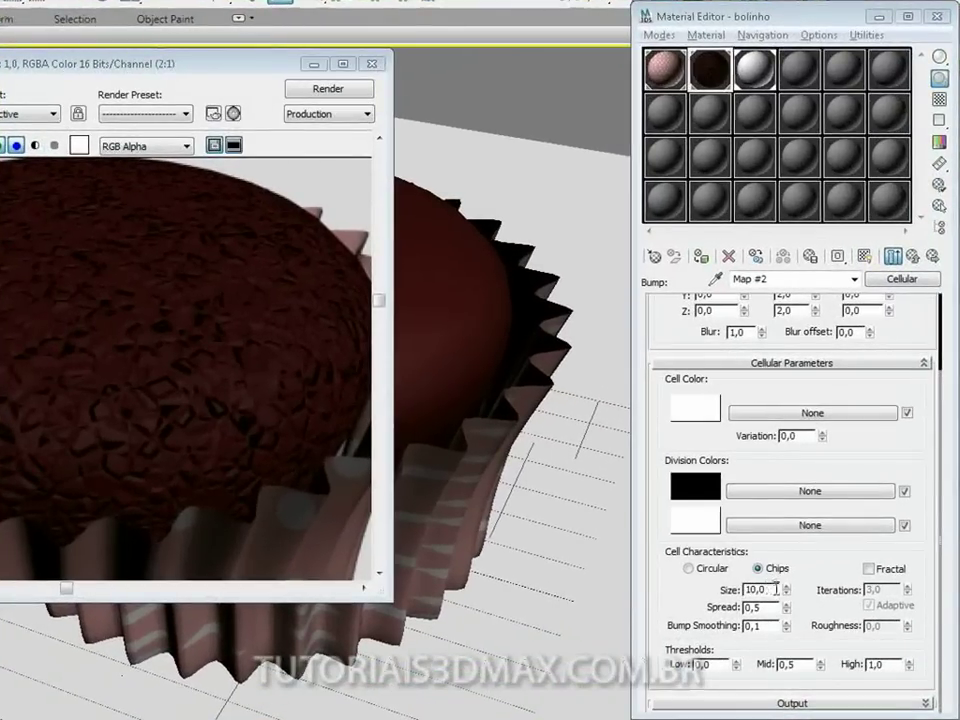
click(776, 589)
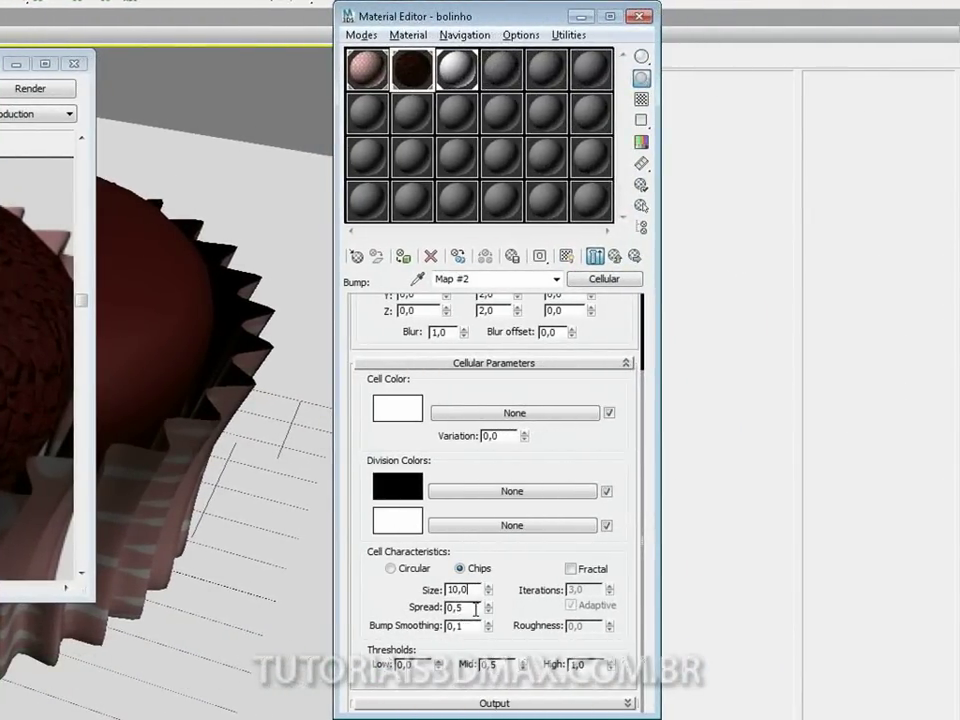
- Test-render the cells with a Spread of 5, and restore the Spread to 0,5 with another render
drag(477, 608, 407, 615)
text(0)
key(Return)
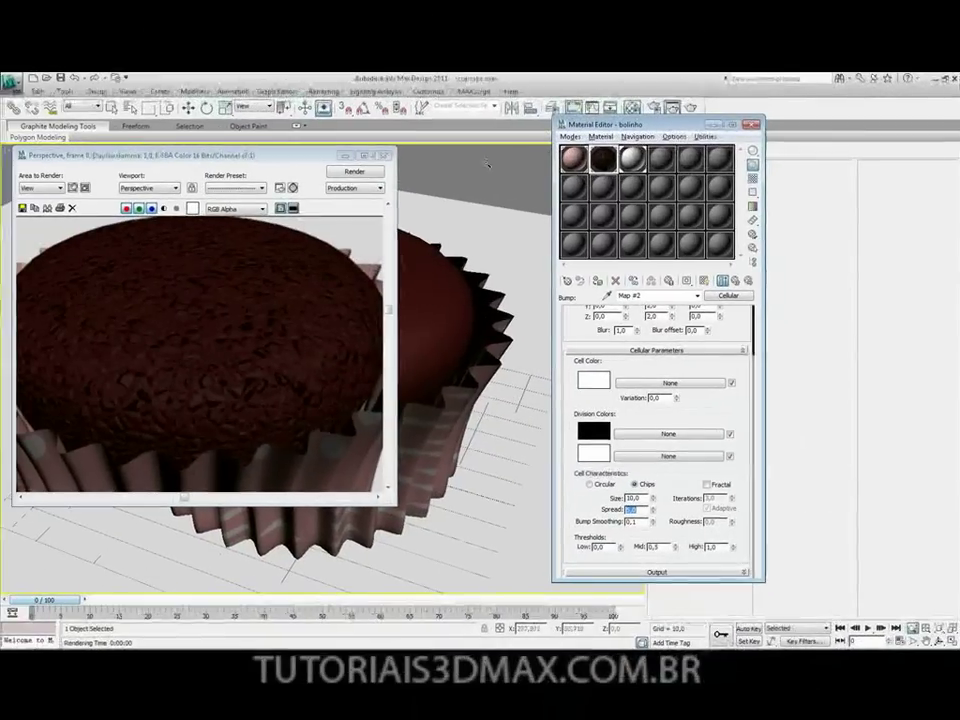
text(5)
click(363, 173)
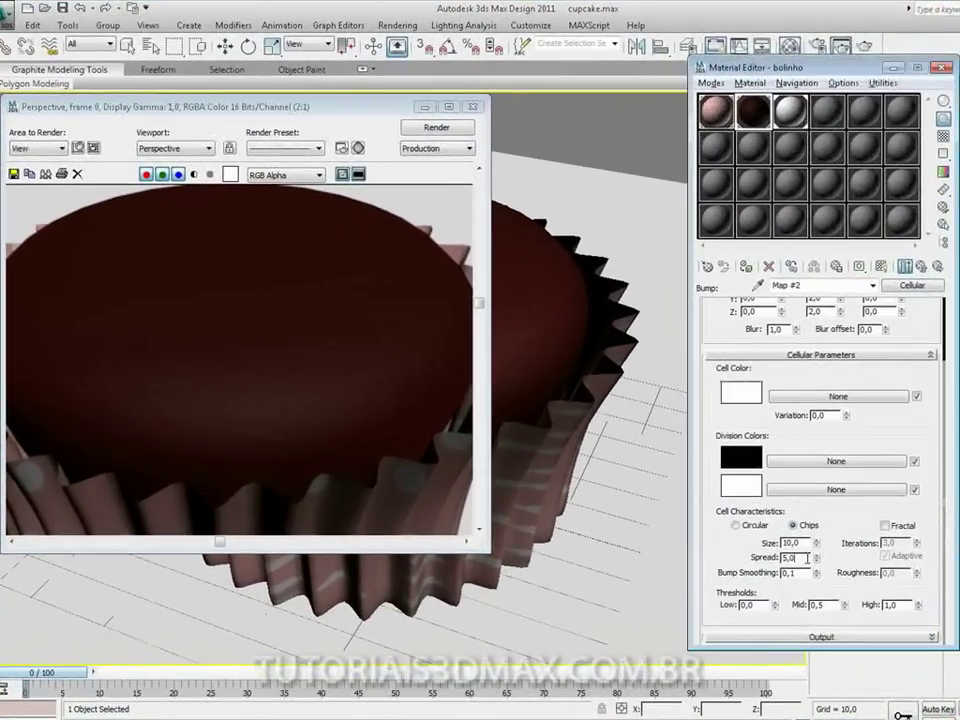
double_click(807, 558)
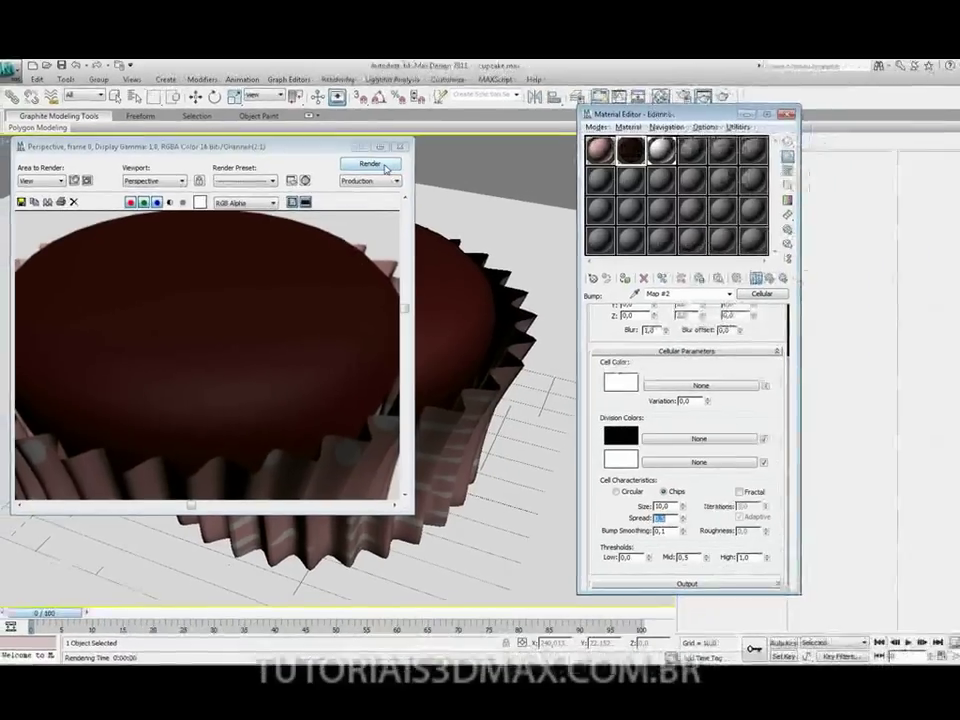
click(446, 128)
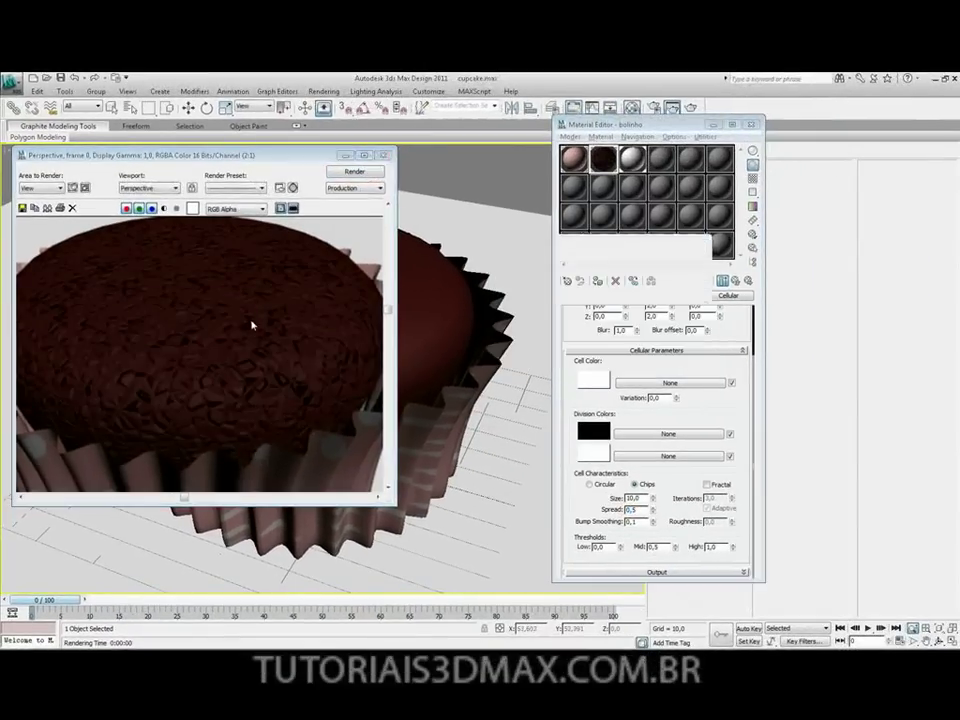
- Test-render the cells with a Spread of 0,1, and restore the Spread to 0,5 with another render
double_click(636, 509)
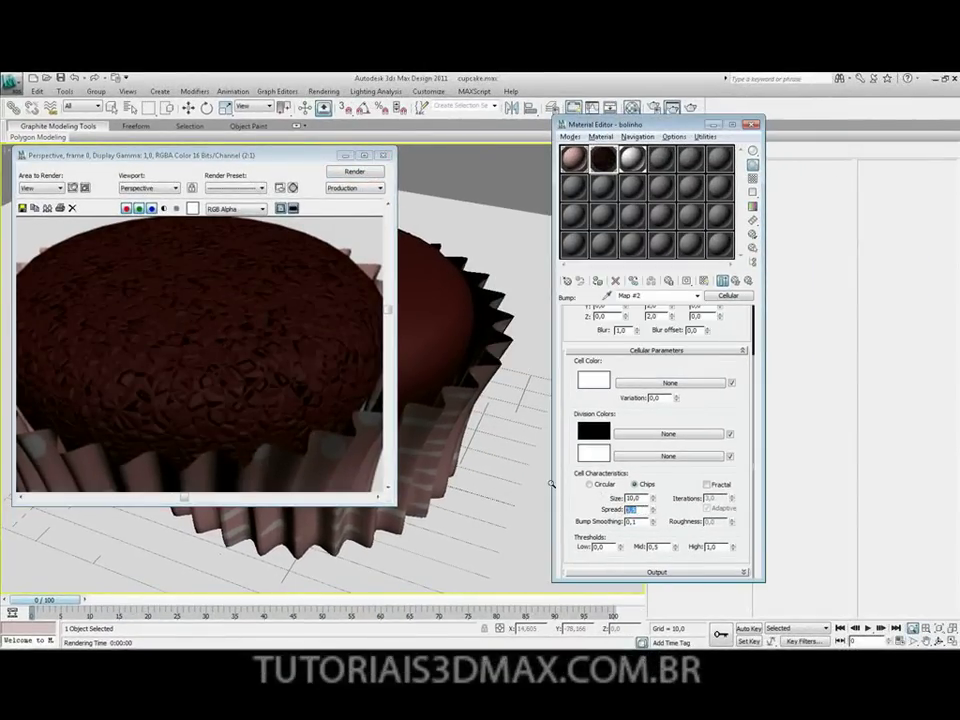
text(0,1)
click(355, 172)
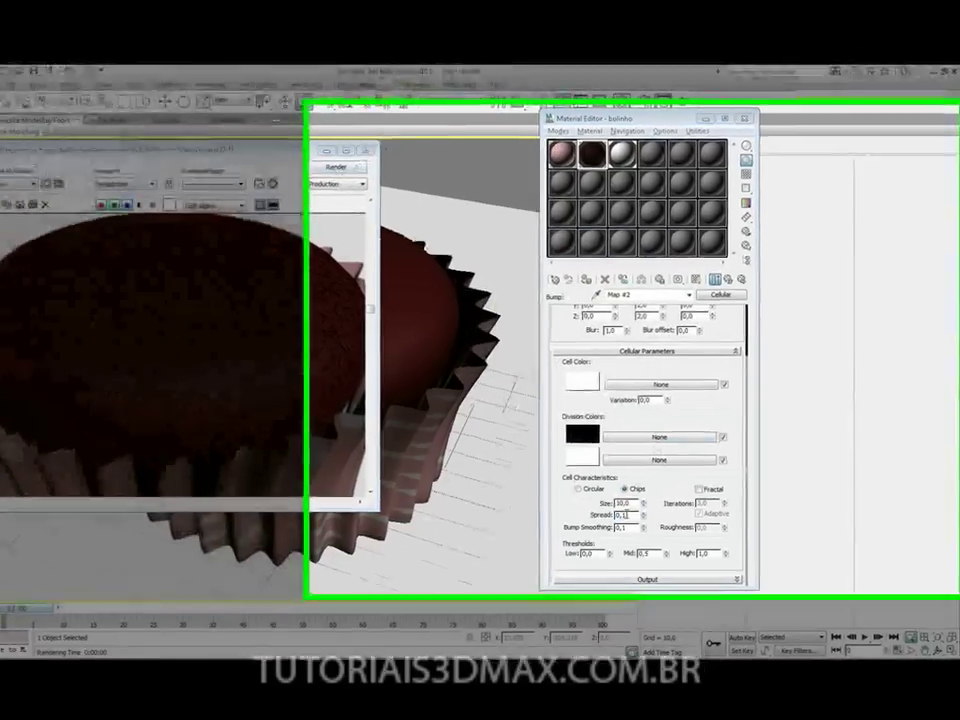
drag(640, 510, 542, 510)
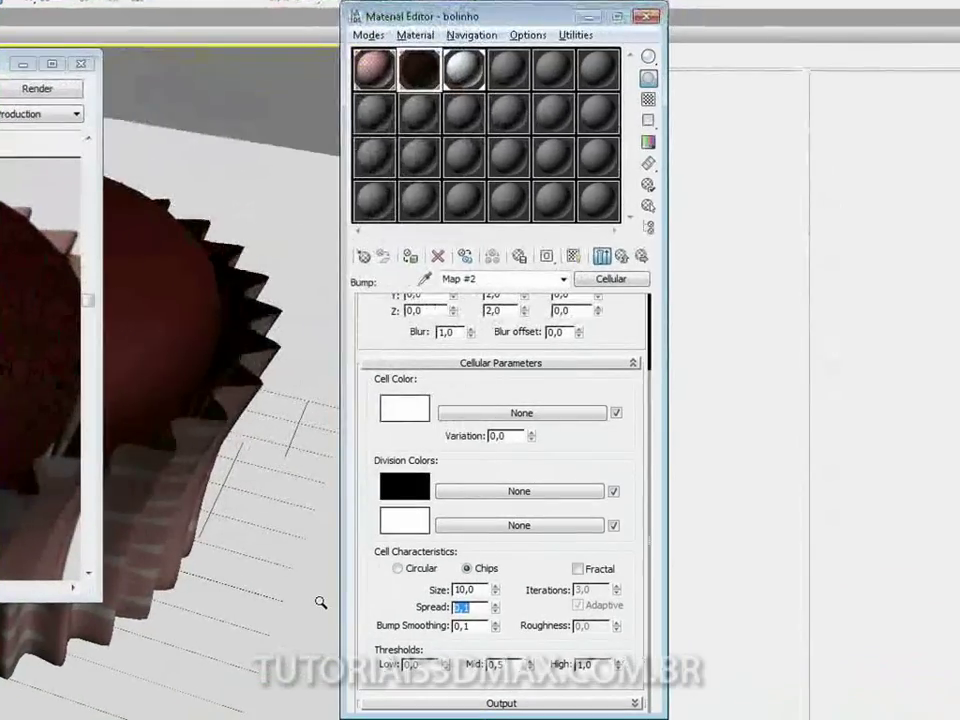
text(0,5)
key(Return)
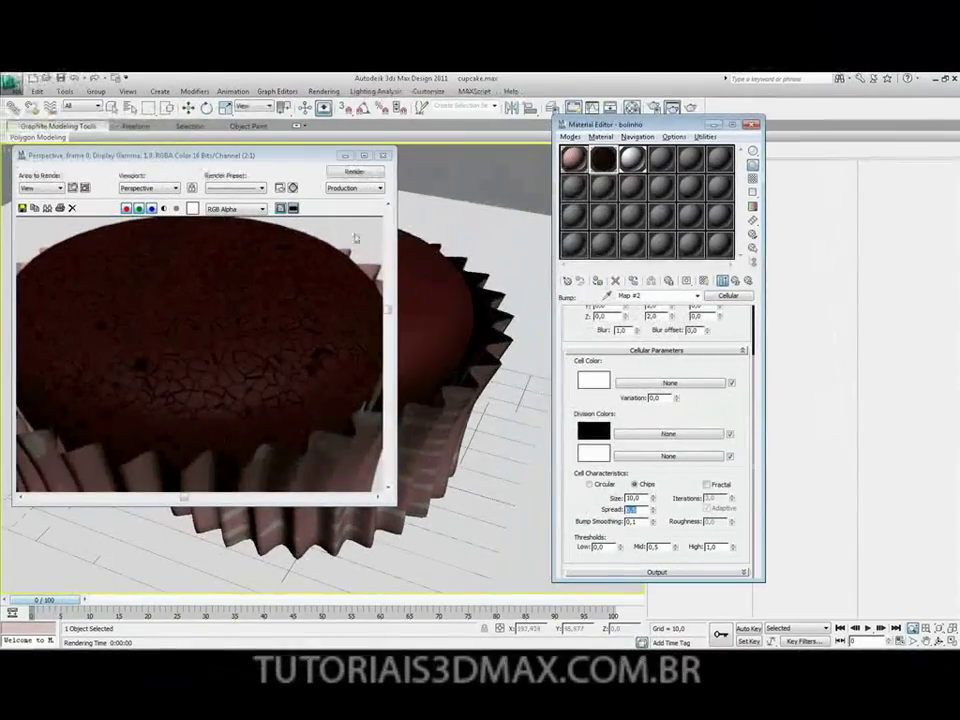
click(45, 94)
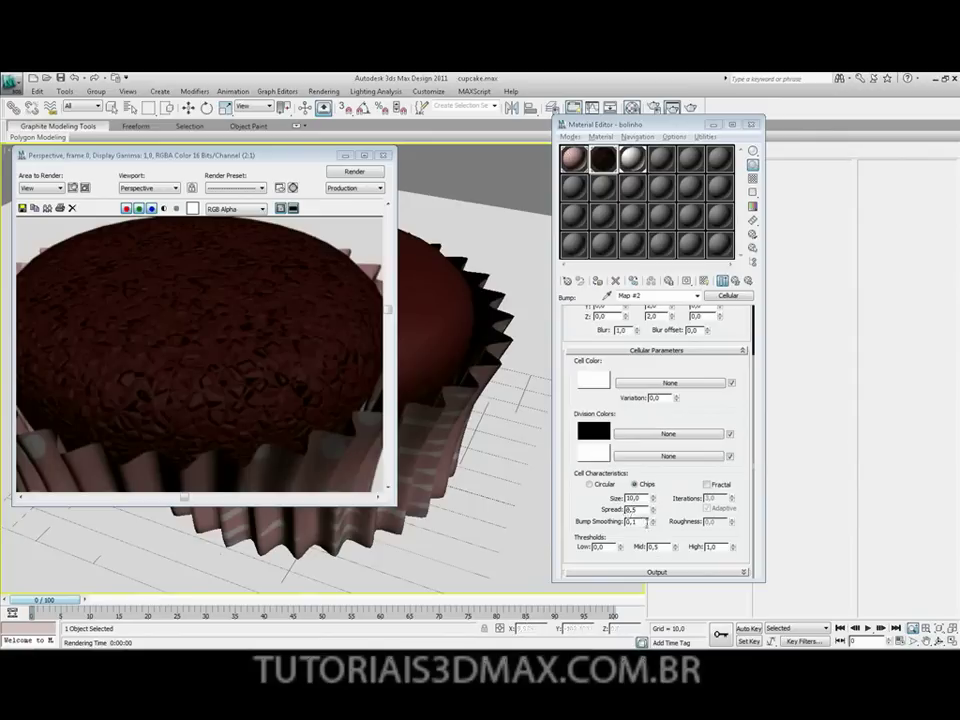
- Try a Bump Smoothing of 0,8 in a test render of the cupcake, and set it back to 0,1
key(Tab)
text(0,)
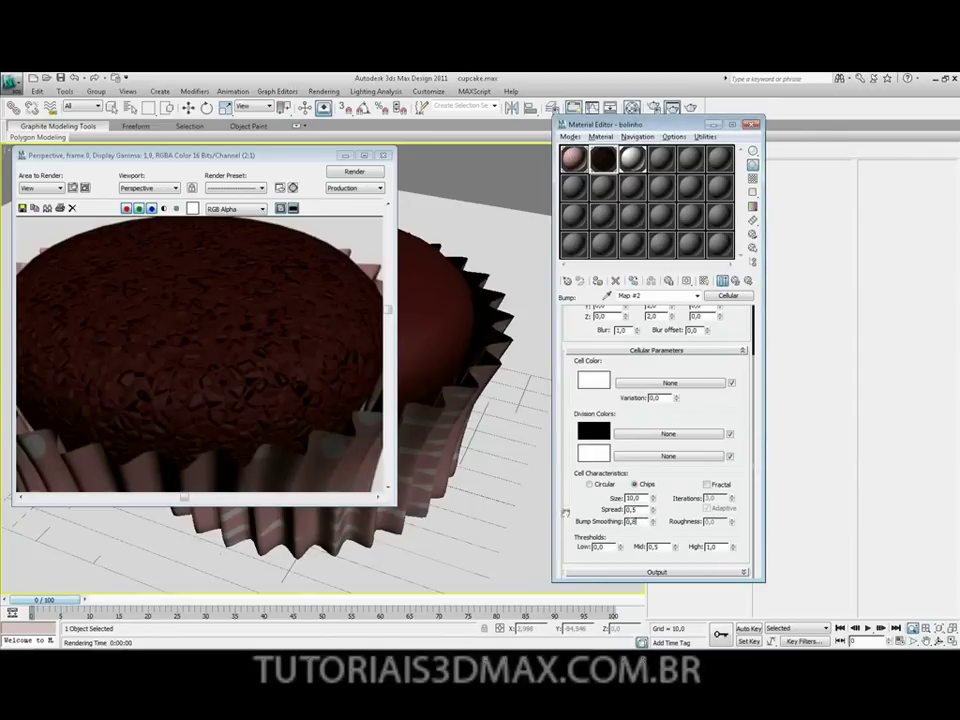
text(0,8)
click(355, 172)
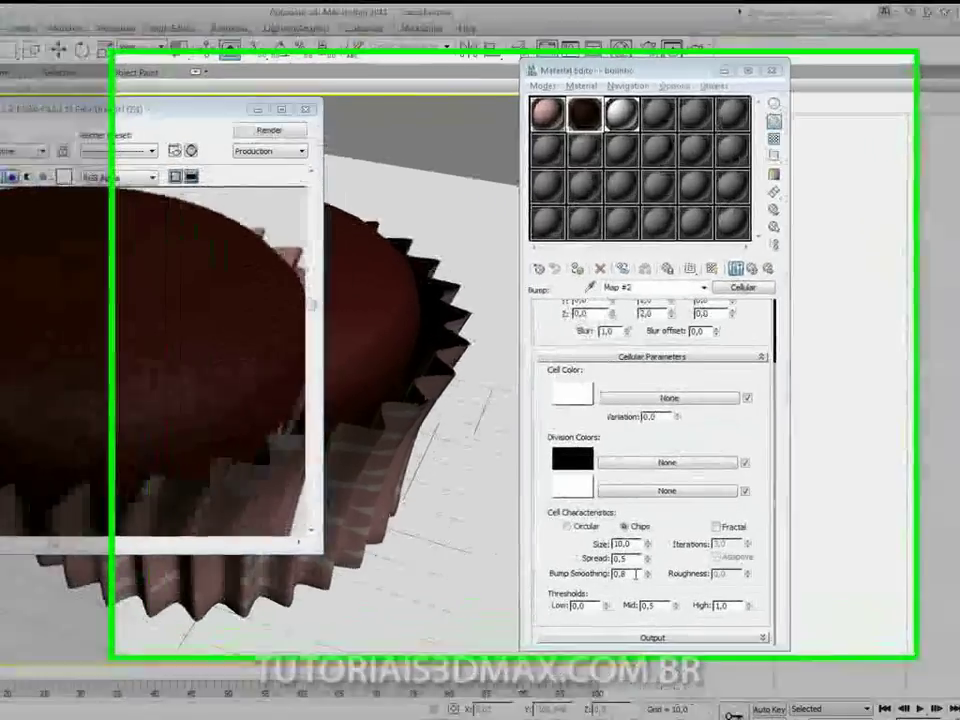
drag(641, 522, 562, 510)
text(0,1)
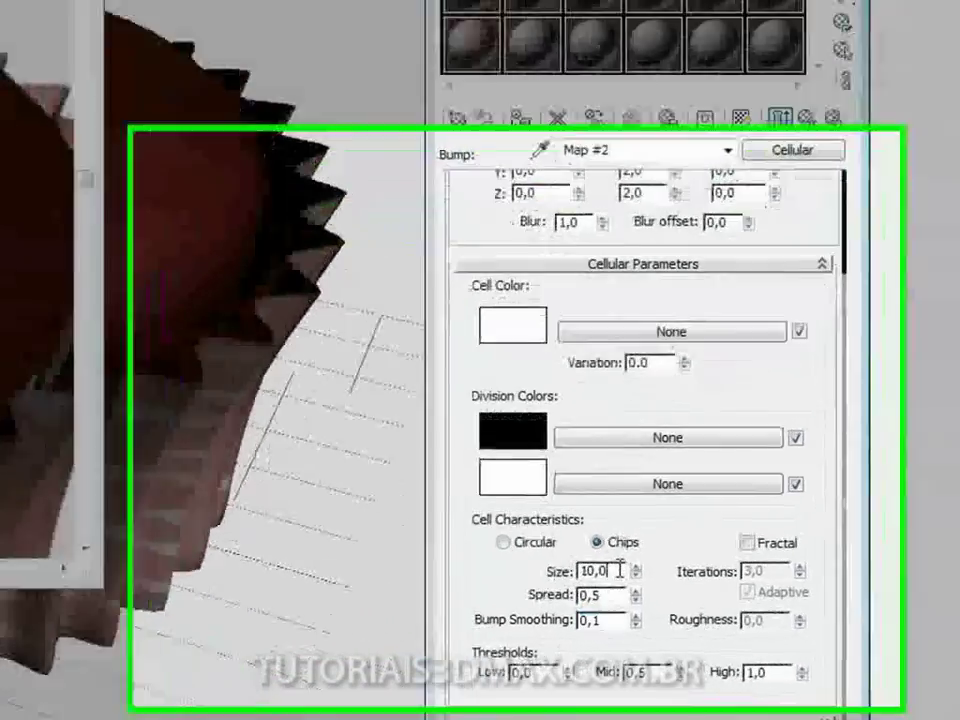
- Set the cell Size to 0,5 and render the cupcake to check the finer texture
drag(628, 590, 455, 591)
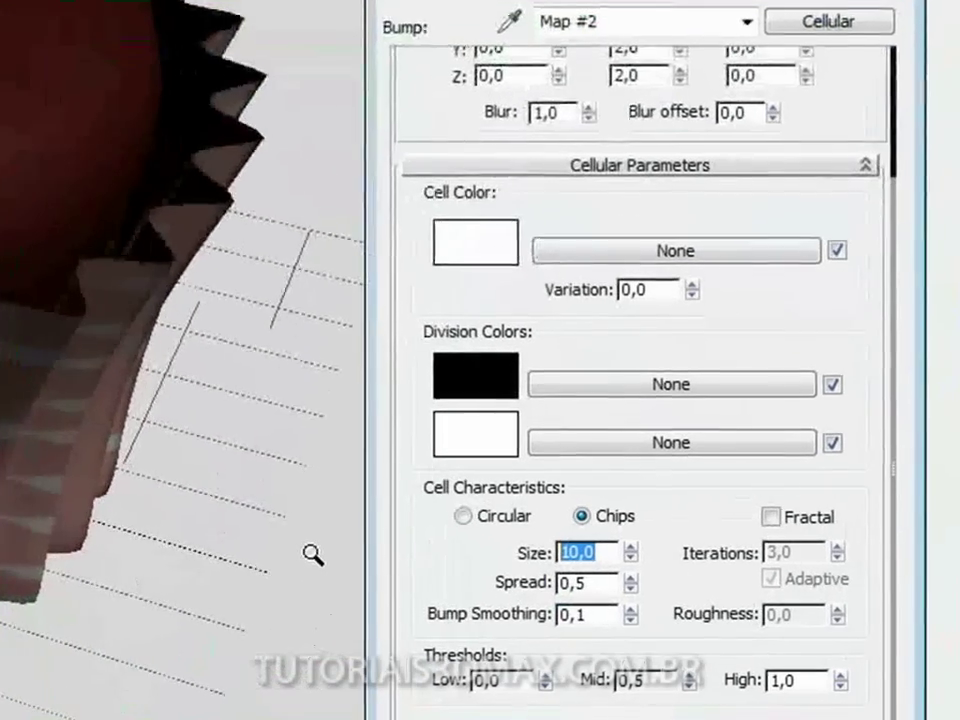
text(0,5)
key(Return)
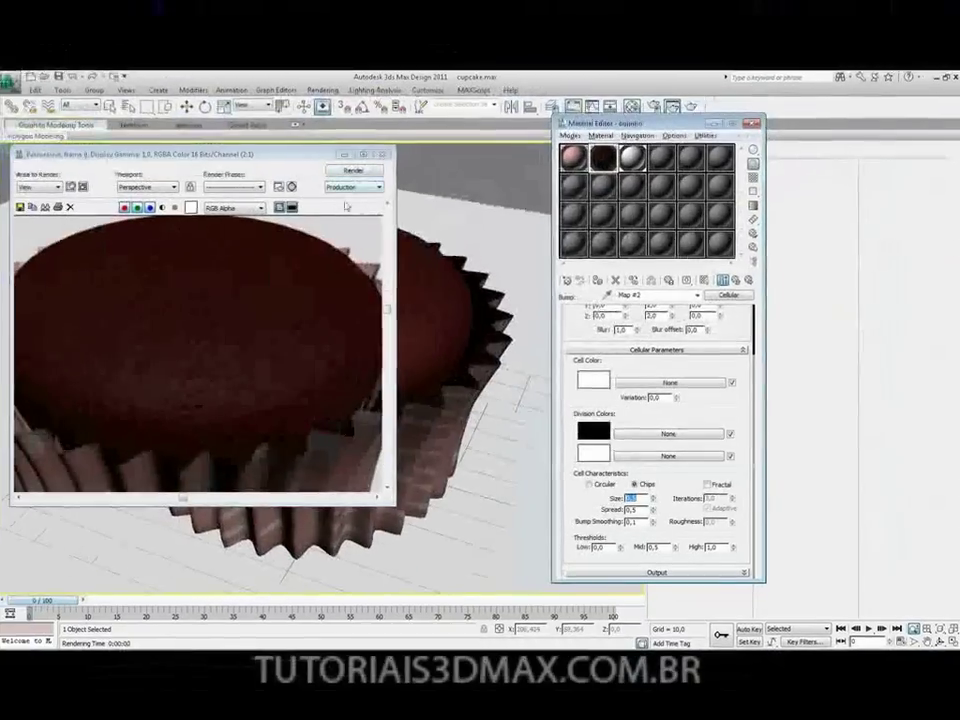
click(355, 172)
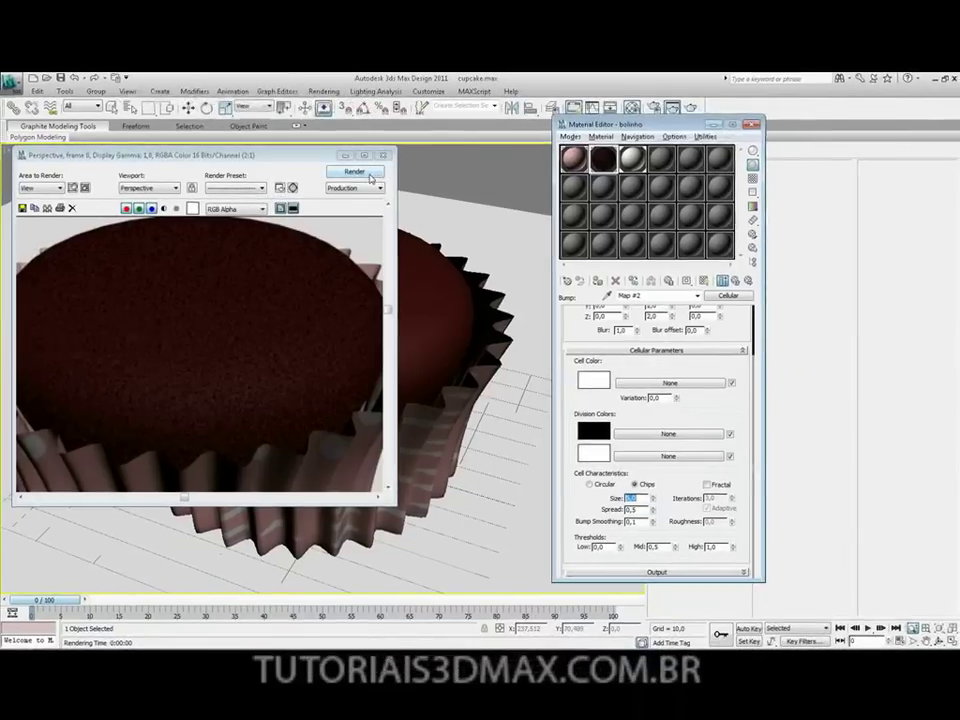
click(357, 143)
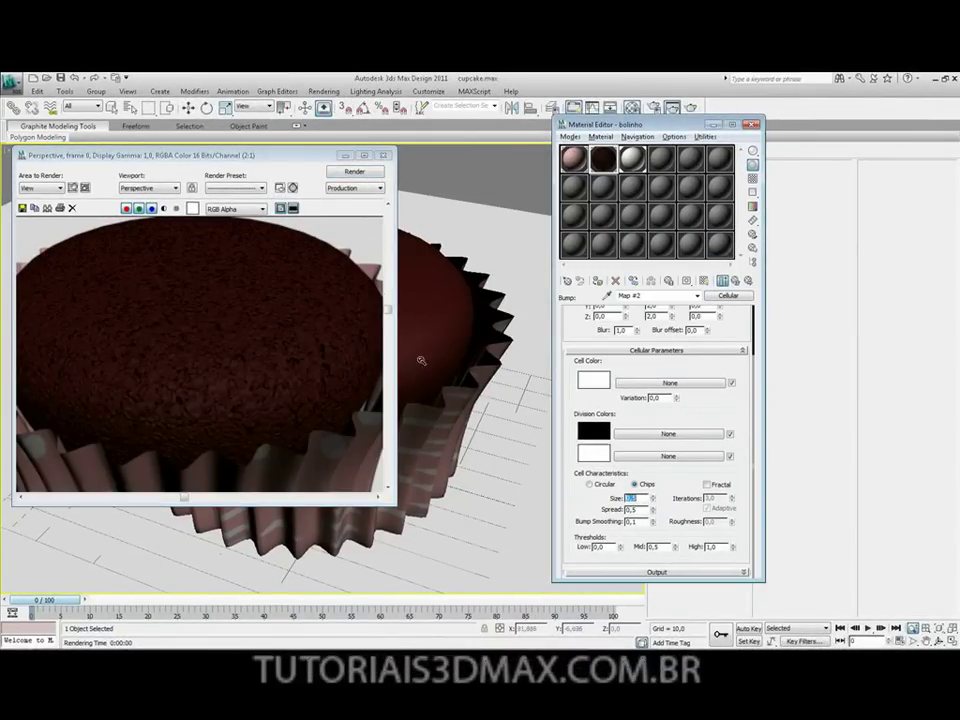
click(349, 175)
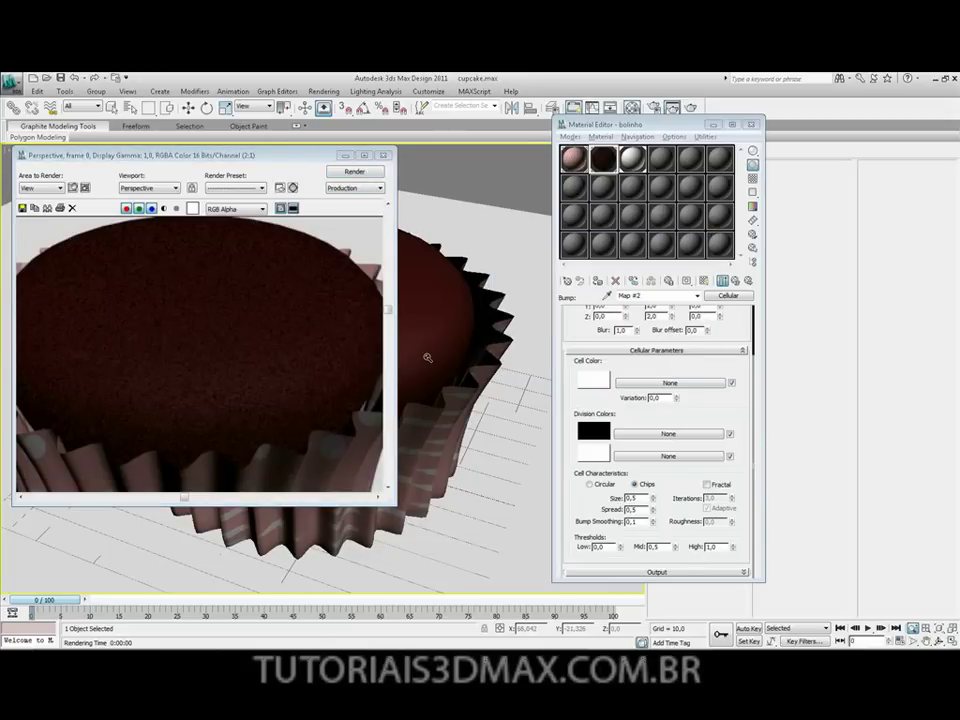
- Frame the whole cupcake from above in the perspective view and render it to check the bump texture
key(alt+Tab)
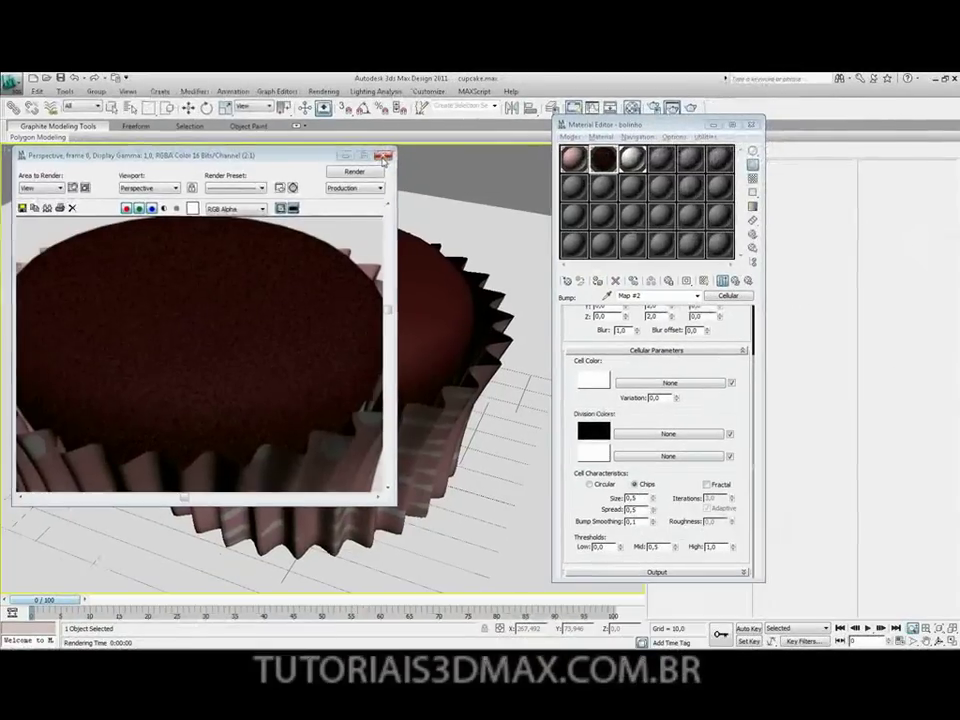
click(513, 36)
mouse_move(372, 269)
alt+middle_down()
mouse_move(330, 306)
mouse_move(369, 286)
alt+middle_up()
scroll(334, 298, down, 3)
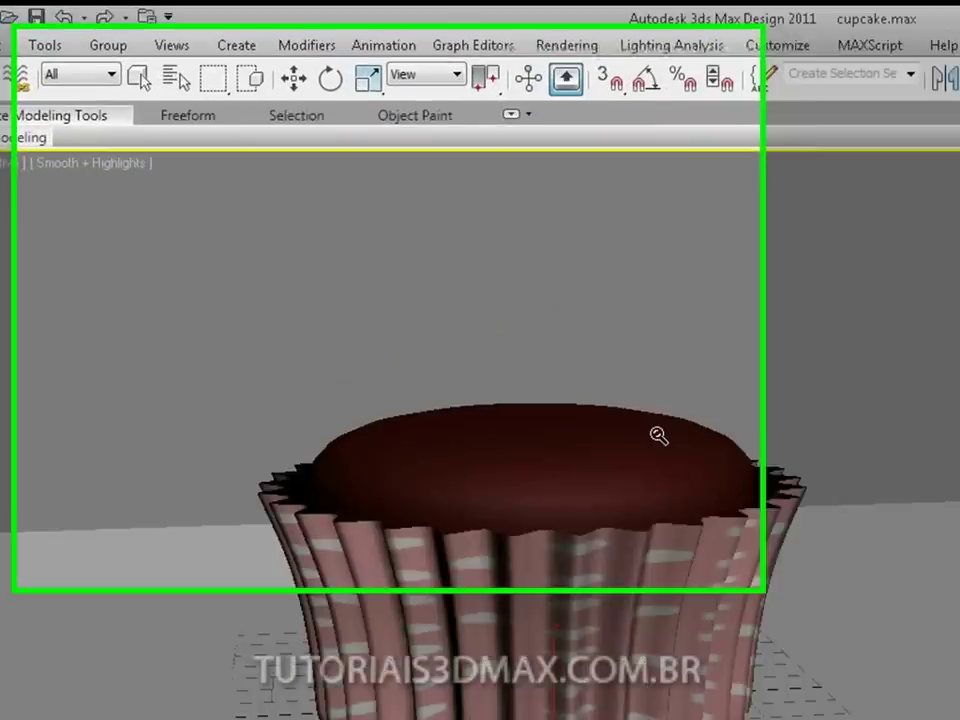
alt+middle_drag(657, 435, 601, 504)
drag(755, 615, 724, 608)
mouse_move(724, 608)
alt+middle_down()
mouse_move(731, 621)
mouse_move(740, 608)
alt+middle_up()
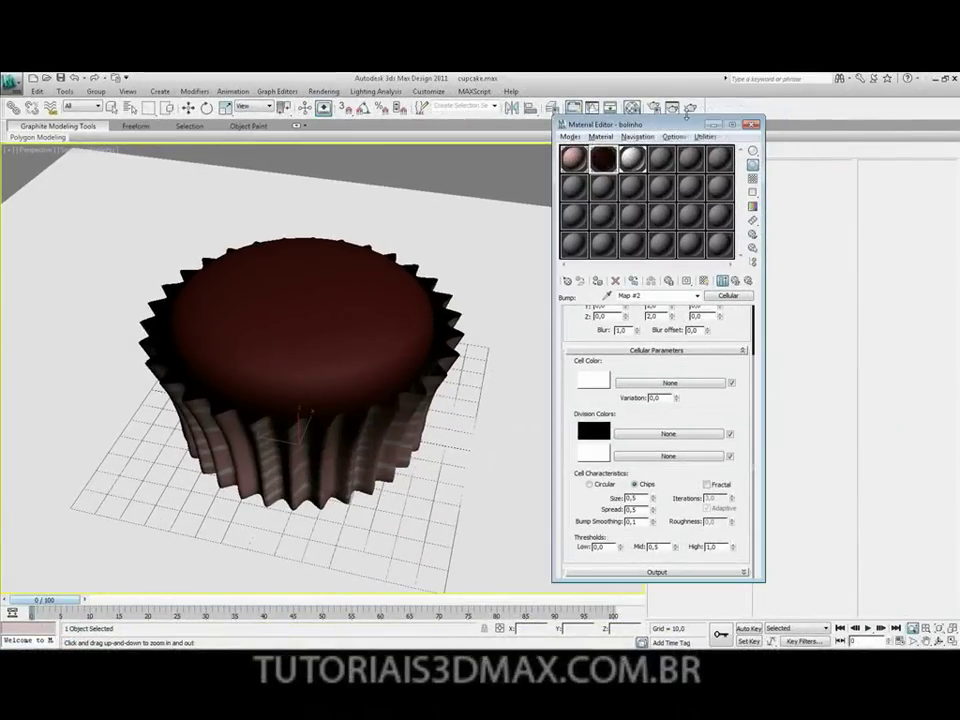
click(690, 110)
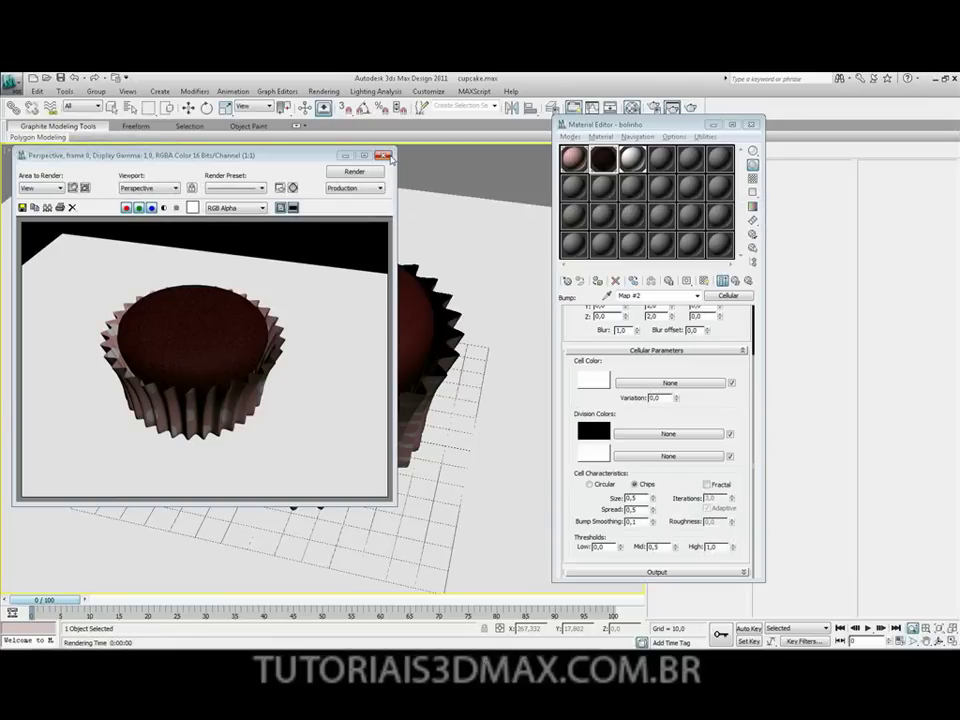
click(383, 156)
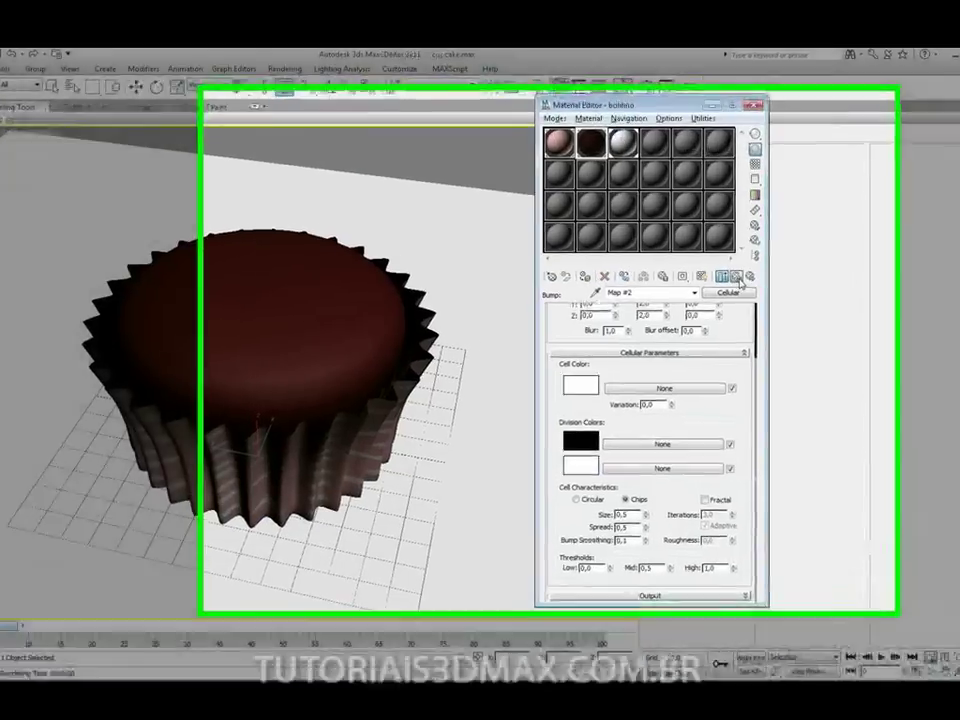
- Return to the bolinho material and copy its Cellular bump map to Displacement as an Instance
click(748, 281)
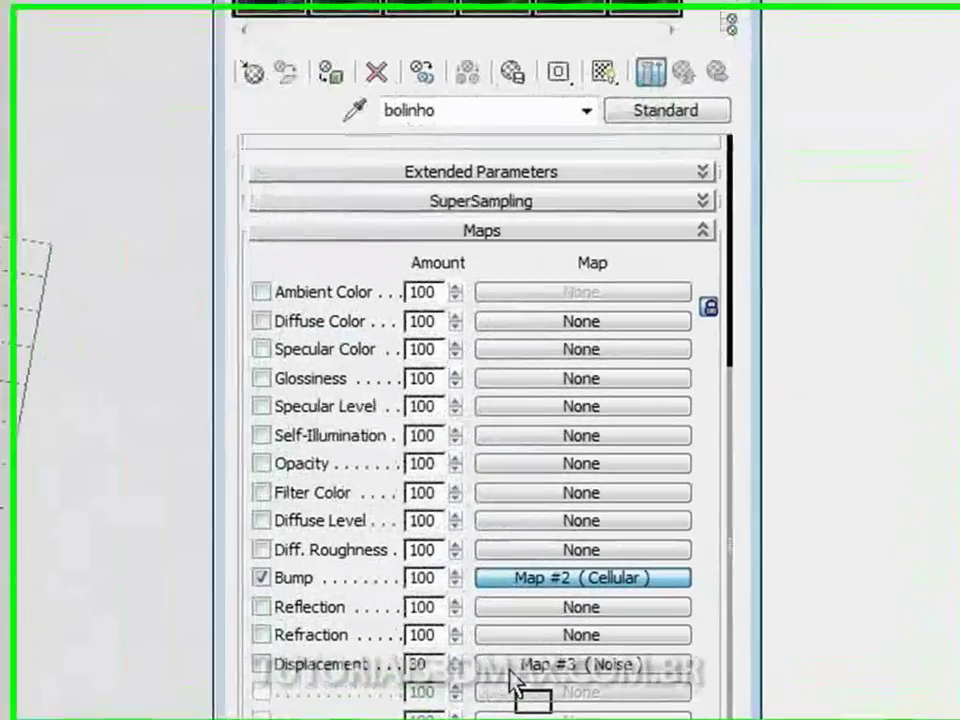
drag(515, 683, 514, 682)
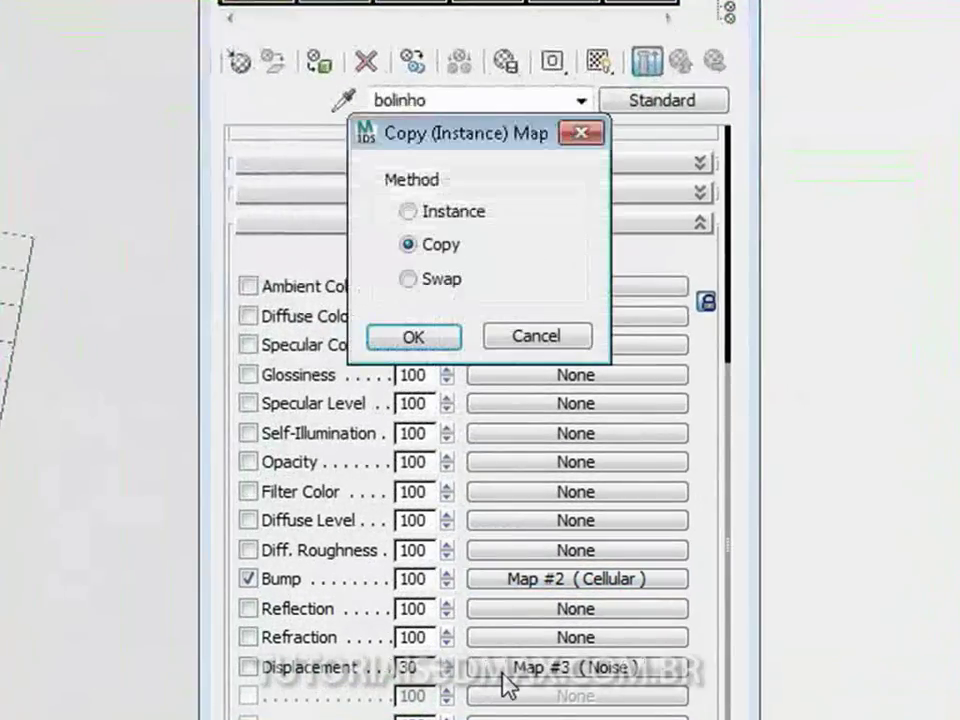
click(455, 218)
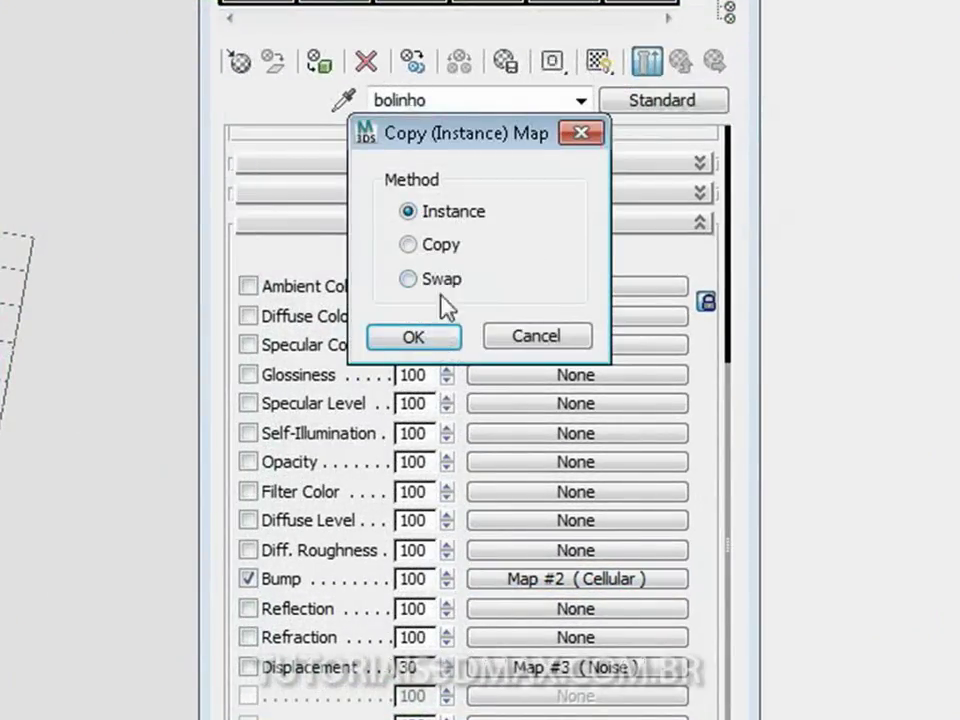
click(414, 336)
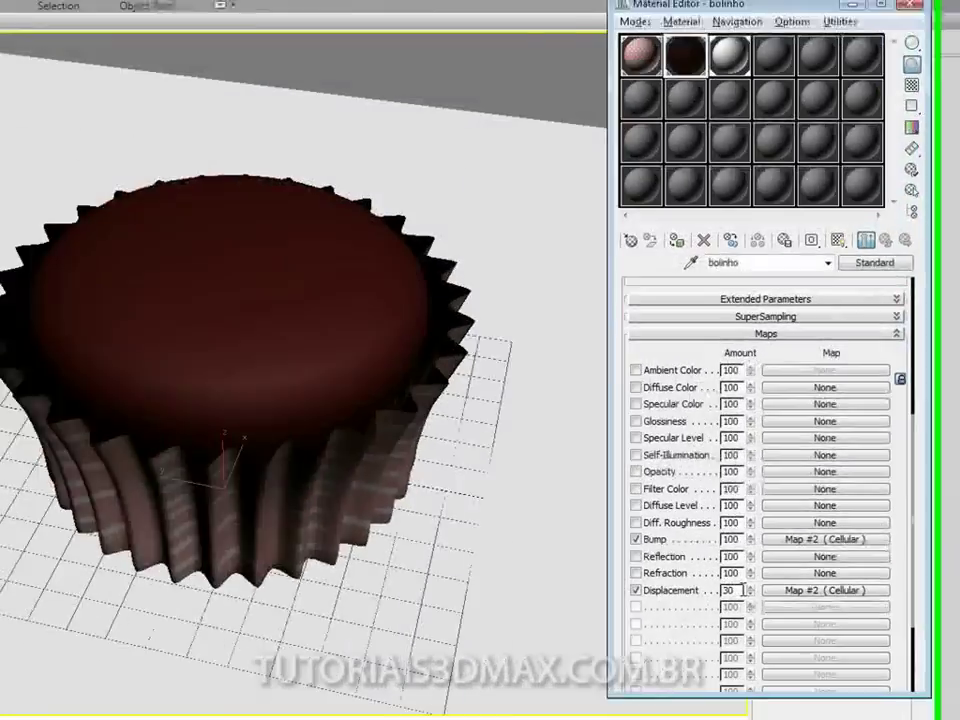
- Try a Displacement amount of 10, checking it in an enlarged material preview and a test render
drag(743, 590, 661, 593)
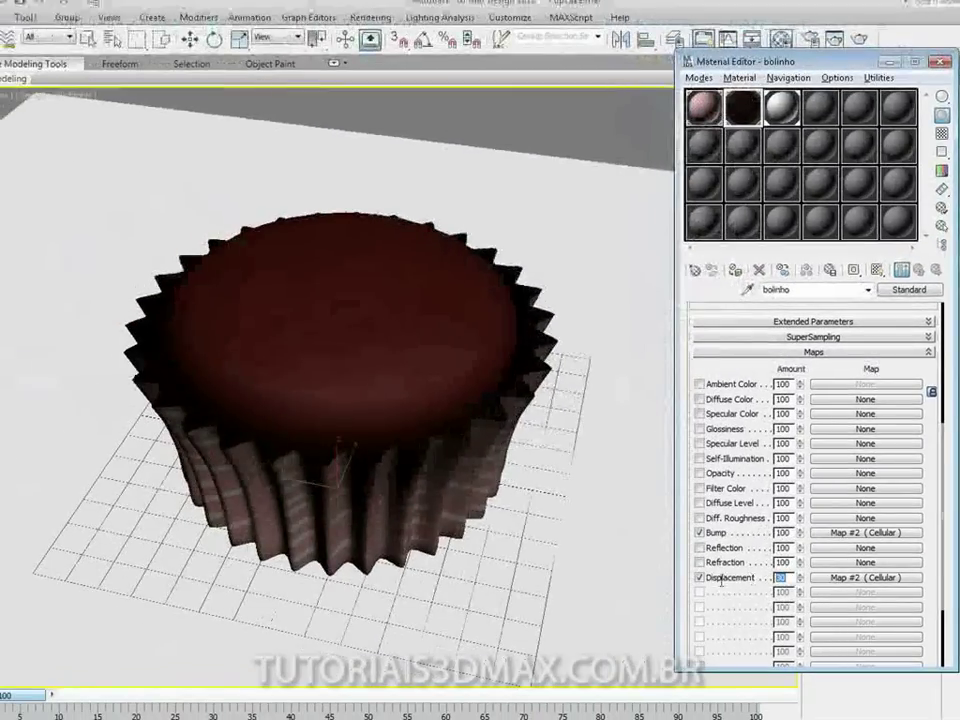
double_click(743, 112)
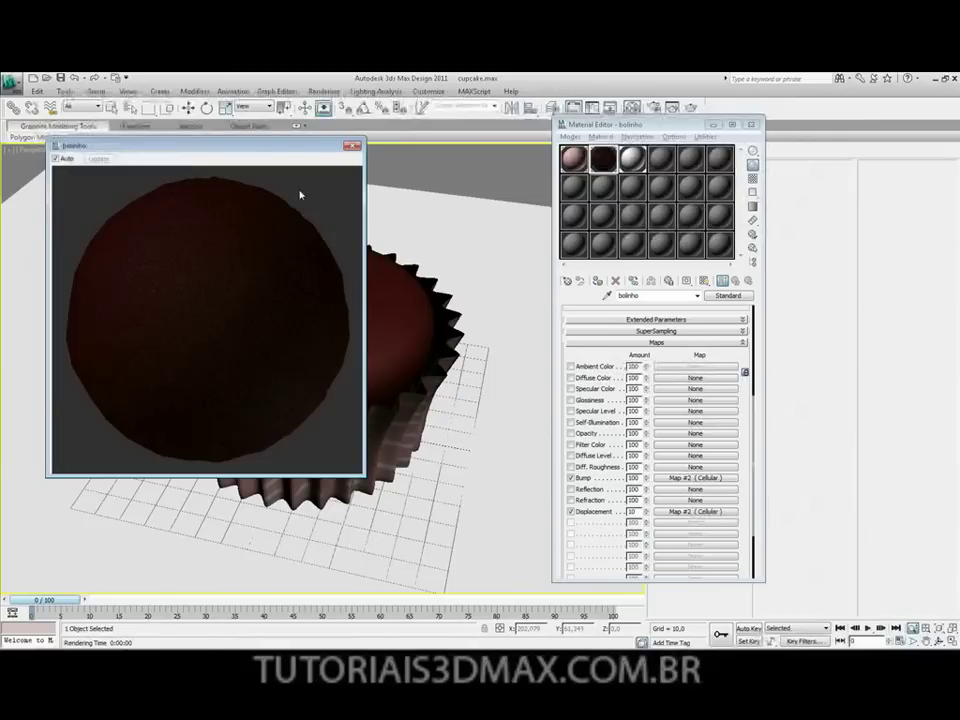
click(352, 146)
click(692, 107)
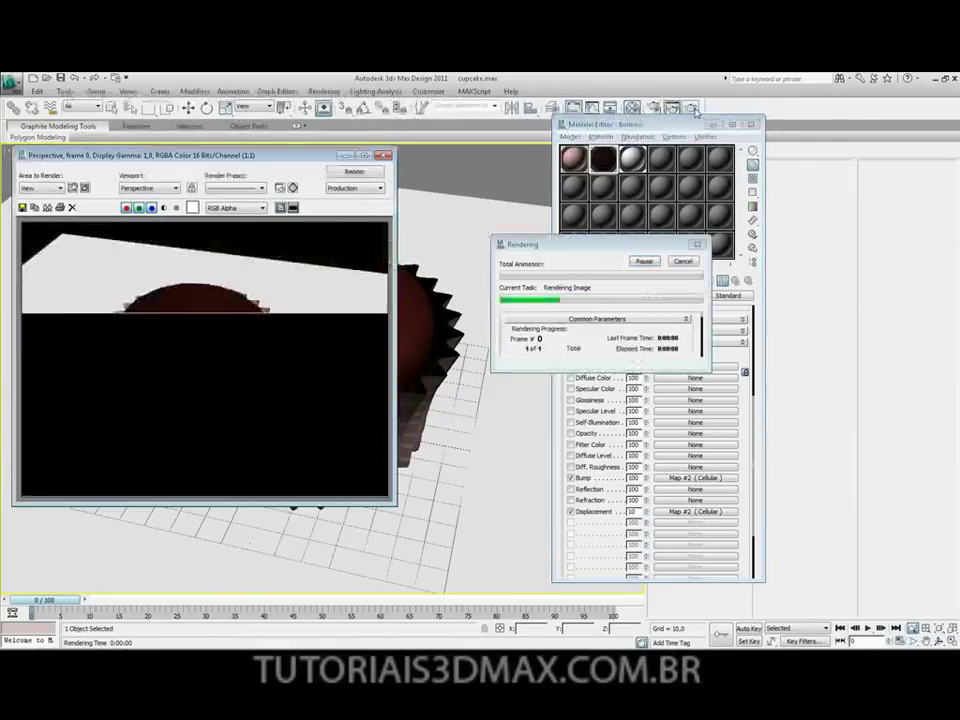
click(383, 157)
- Test-render the cupcake with a Displacement amount of 50, and turn off the Displacement map with another render
click(632, 511)
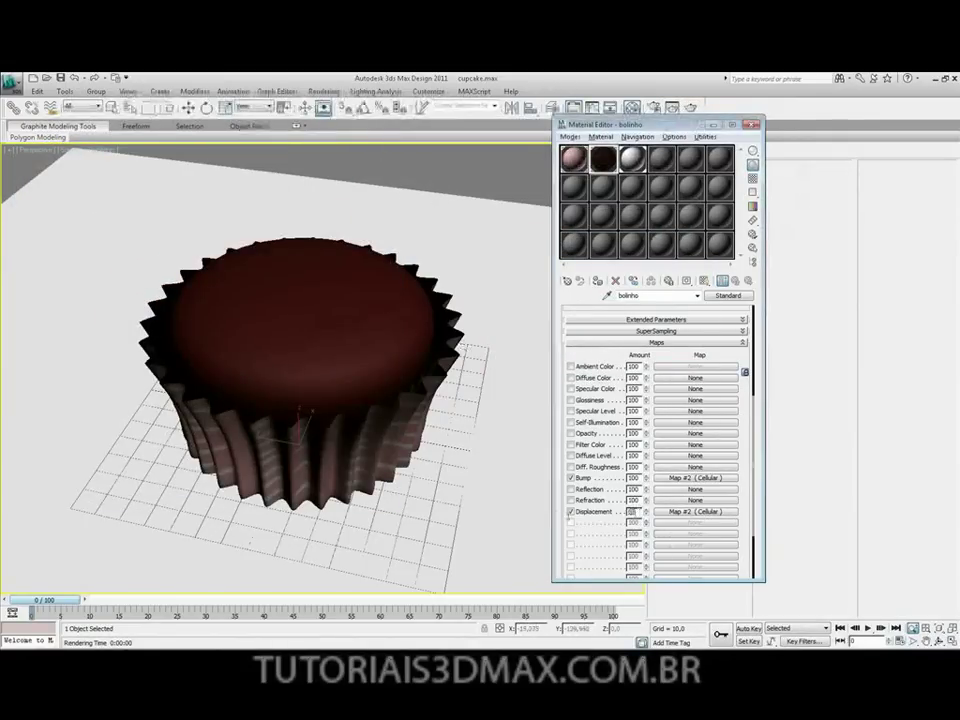
text(50)
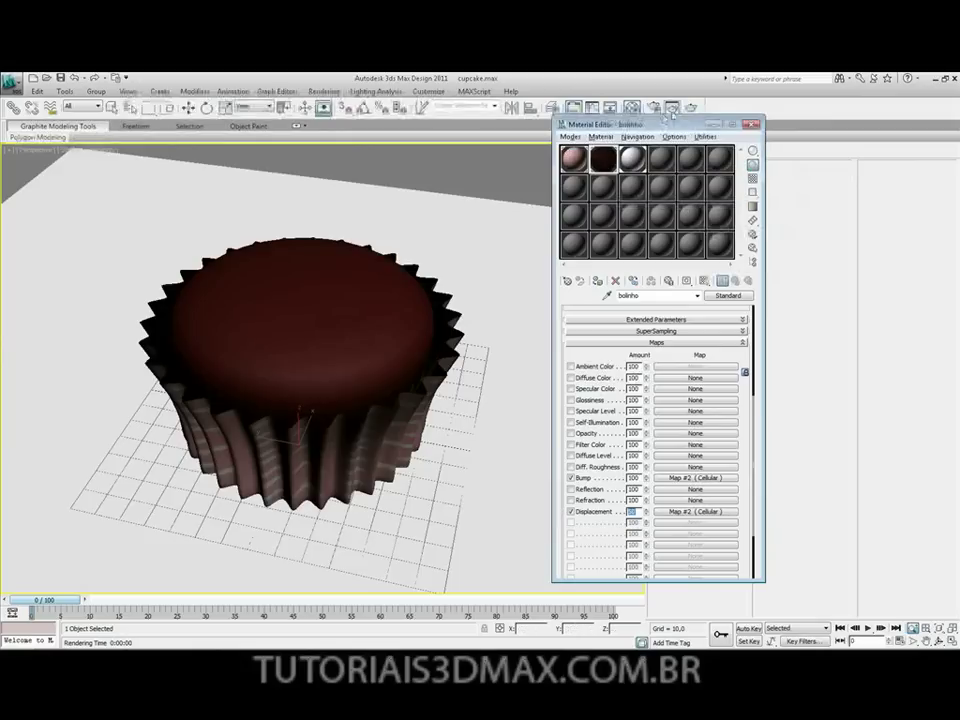
click(691, 108)
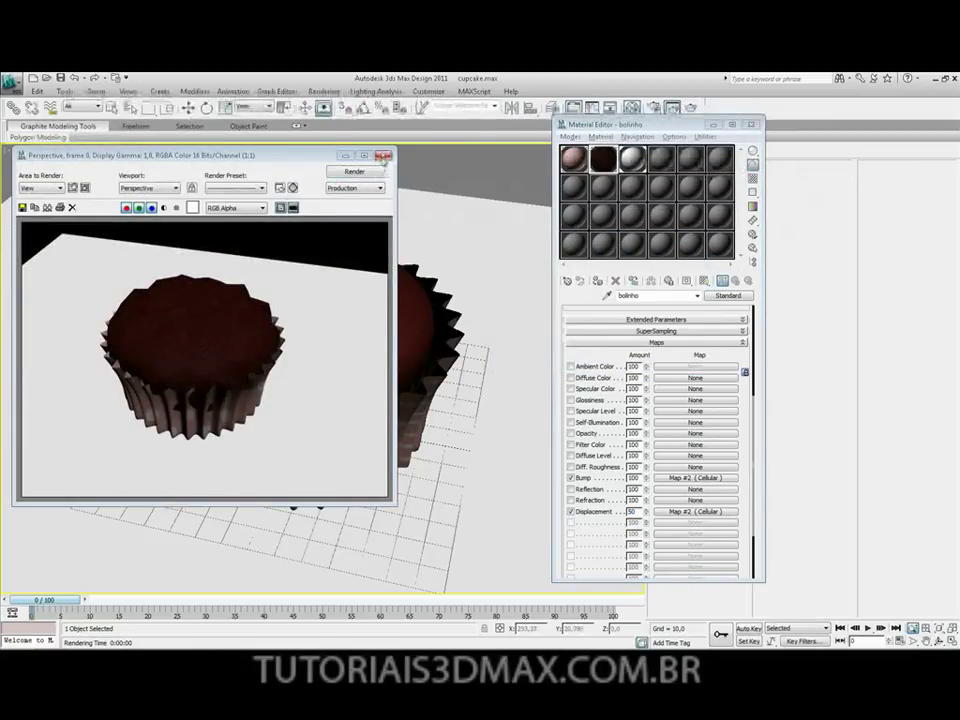
click(383, 157)
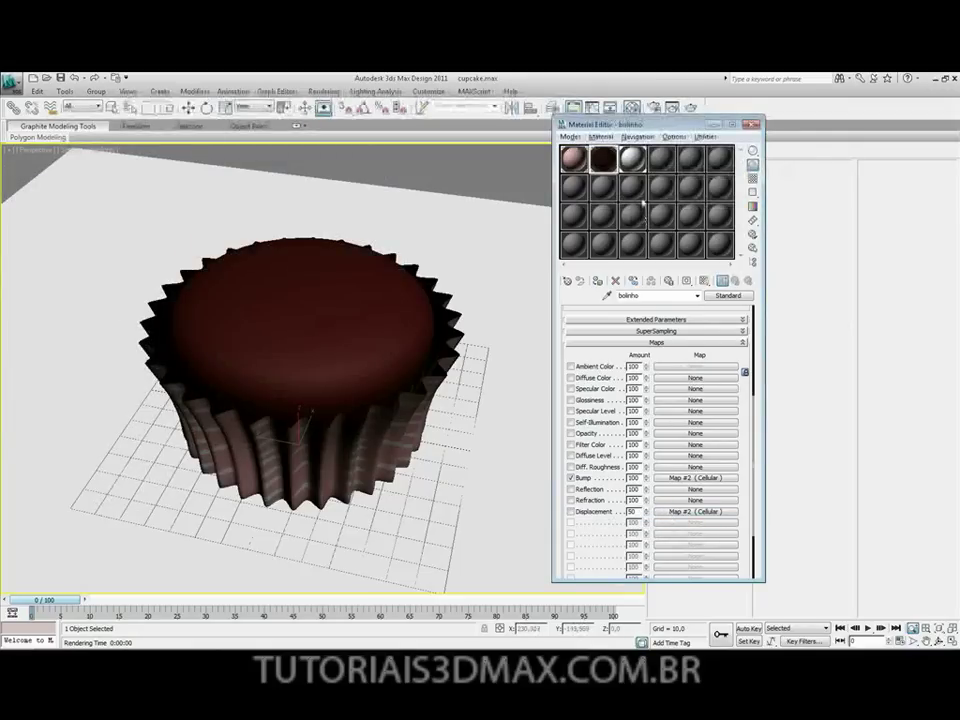
click(691, 108)
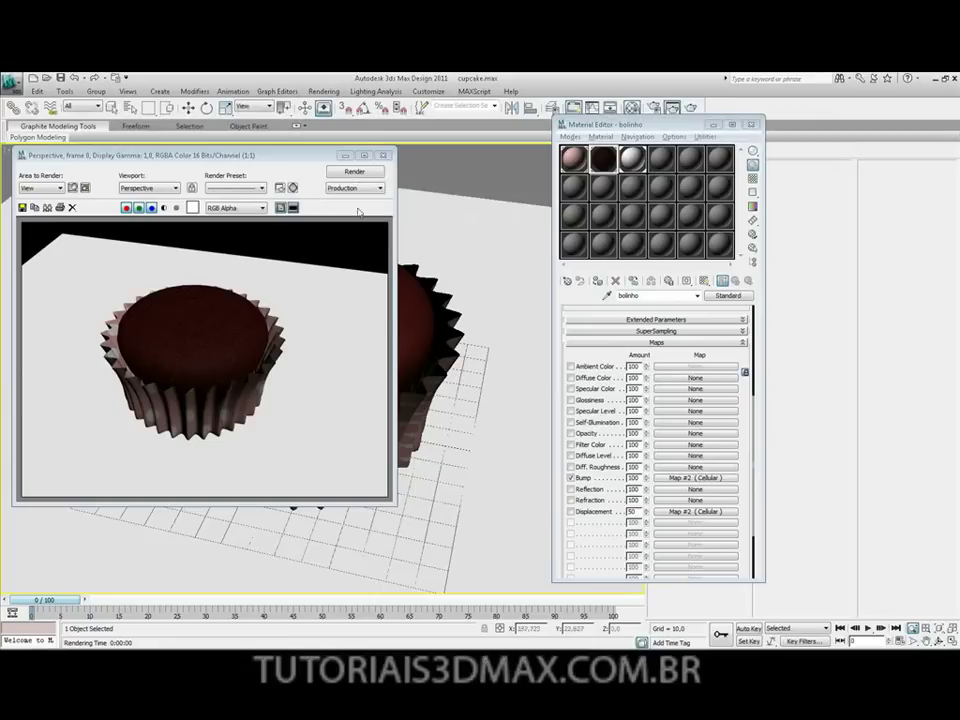
click(383, 157)
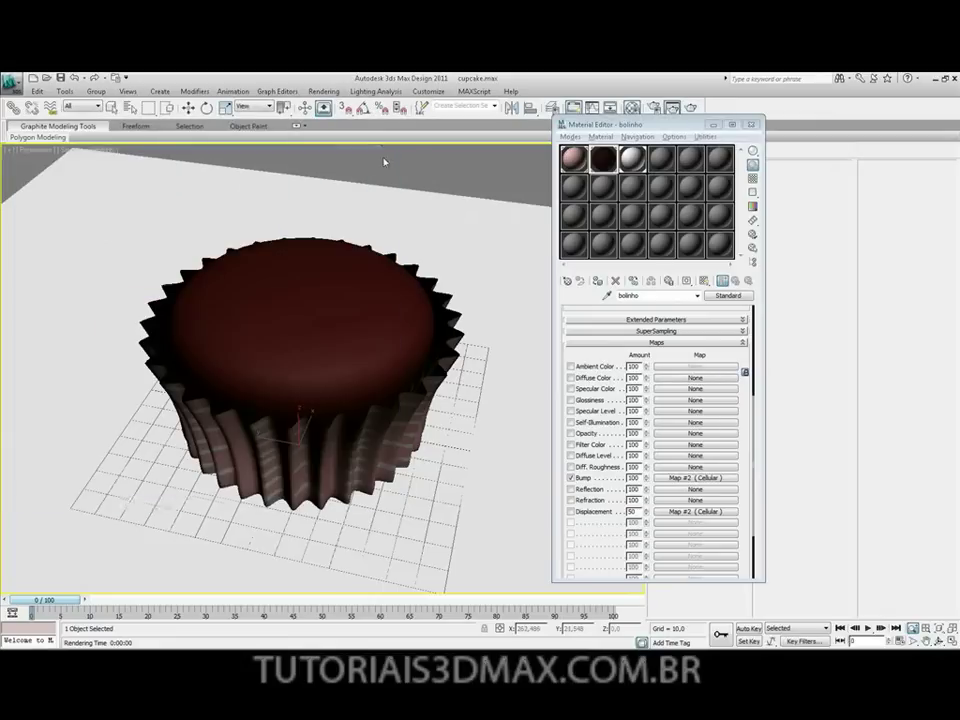
- Close the Material Editor and uniformly scale up the cake sphere slightly so it fills the paper cup
click(752, 125)
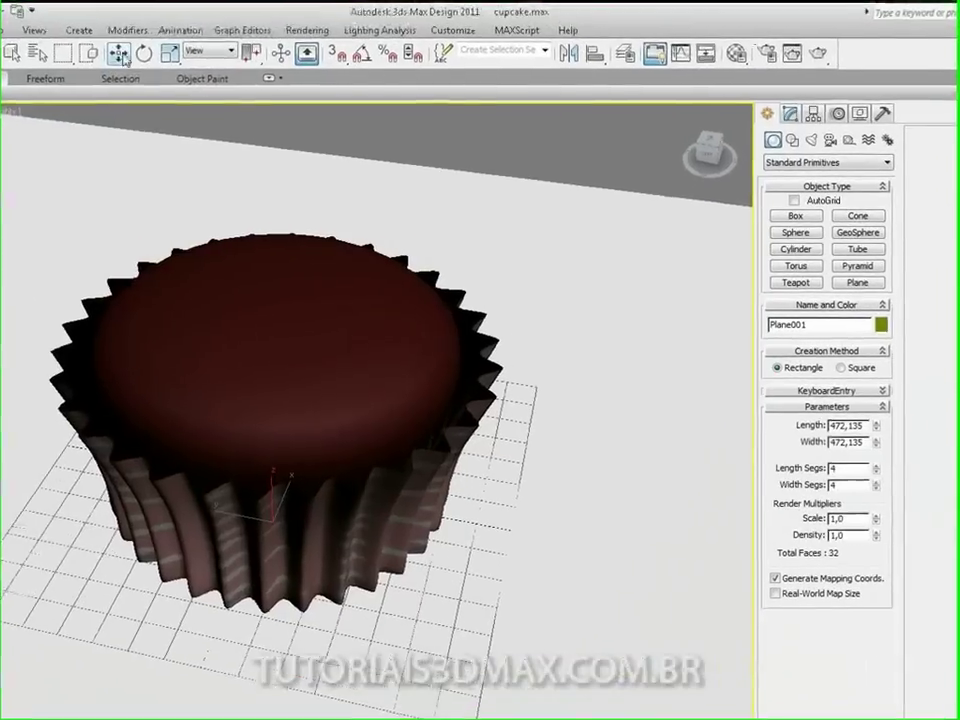
click(116, 52)
click(262, 338)
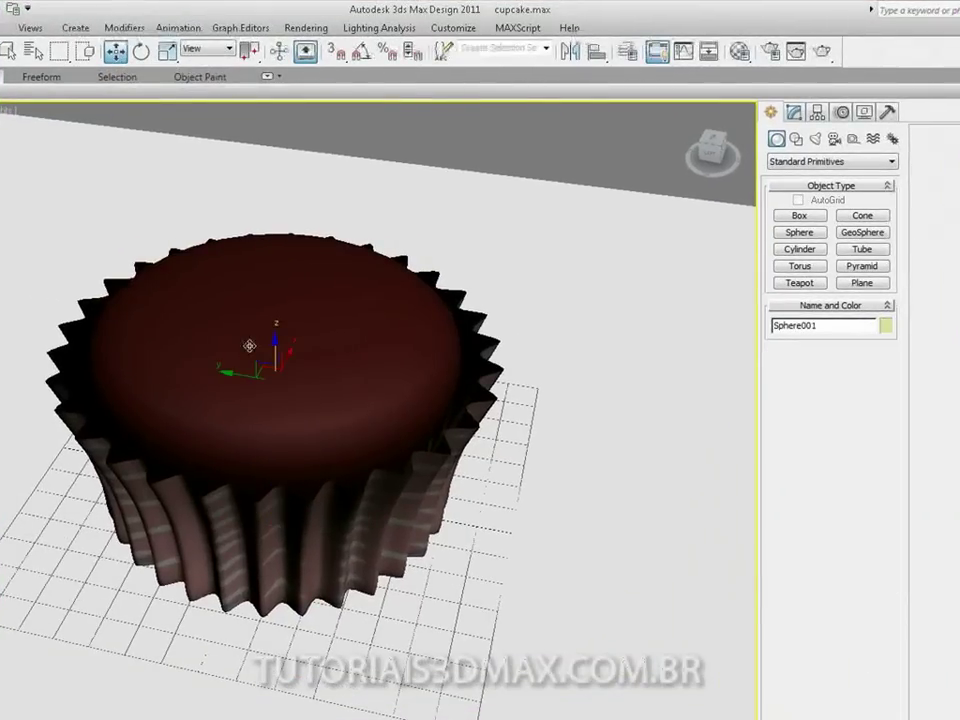
drag(167, 51, 168, 79)
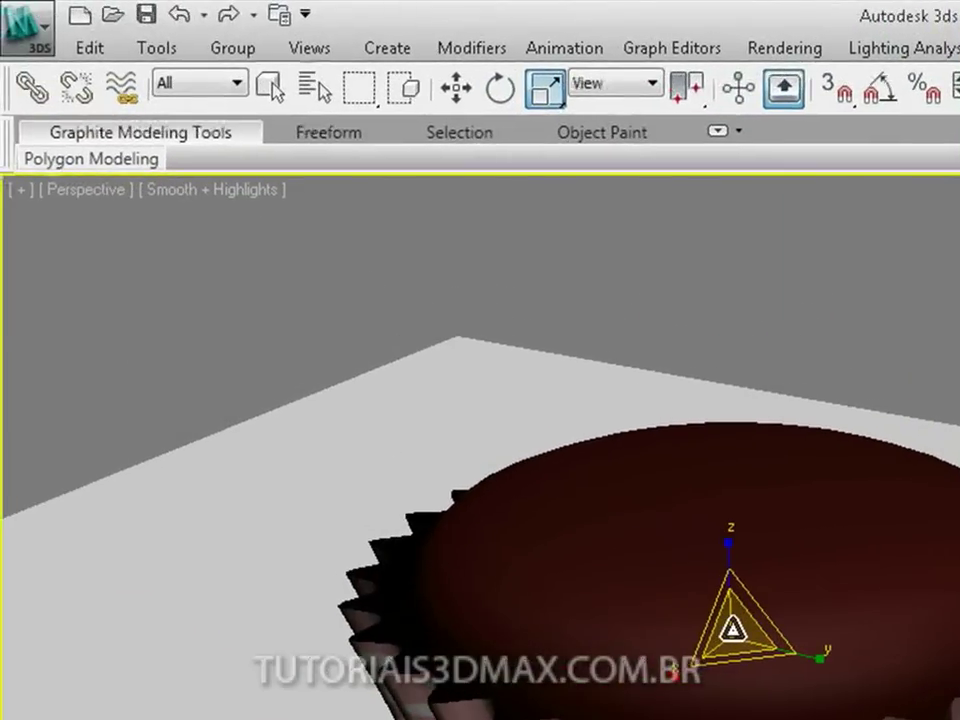
drag(733, 628, 734, 621)
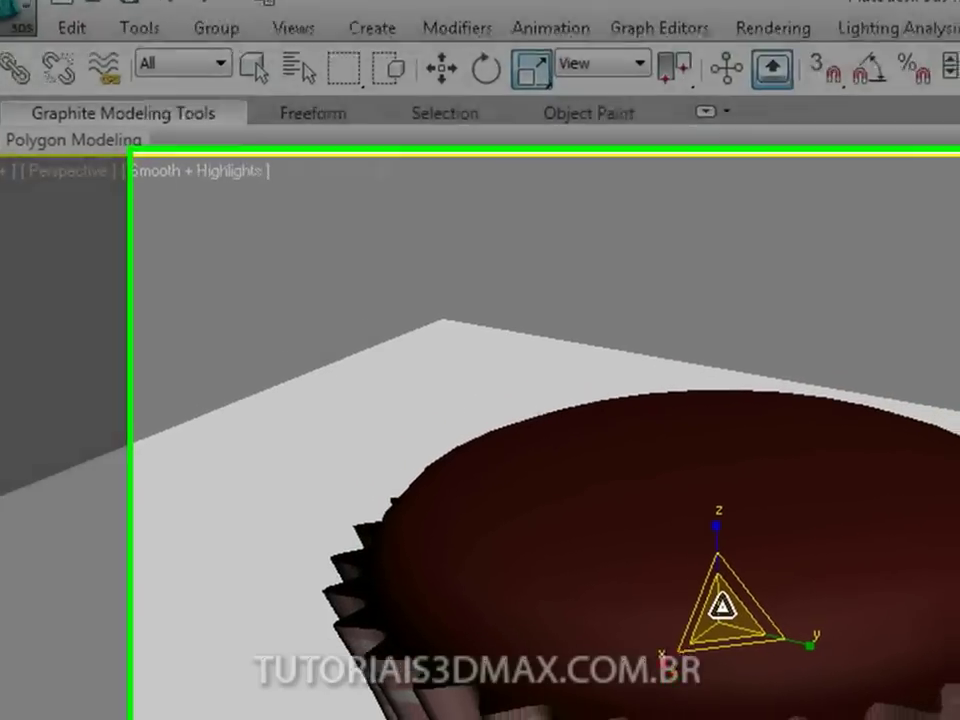
- Move the cake slightly upward in the paper cup and test-render the Perspective view
alt+middle_drag(722, 605, 823, 579)
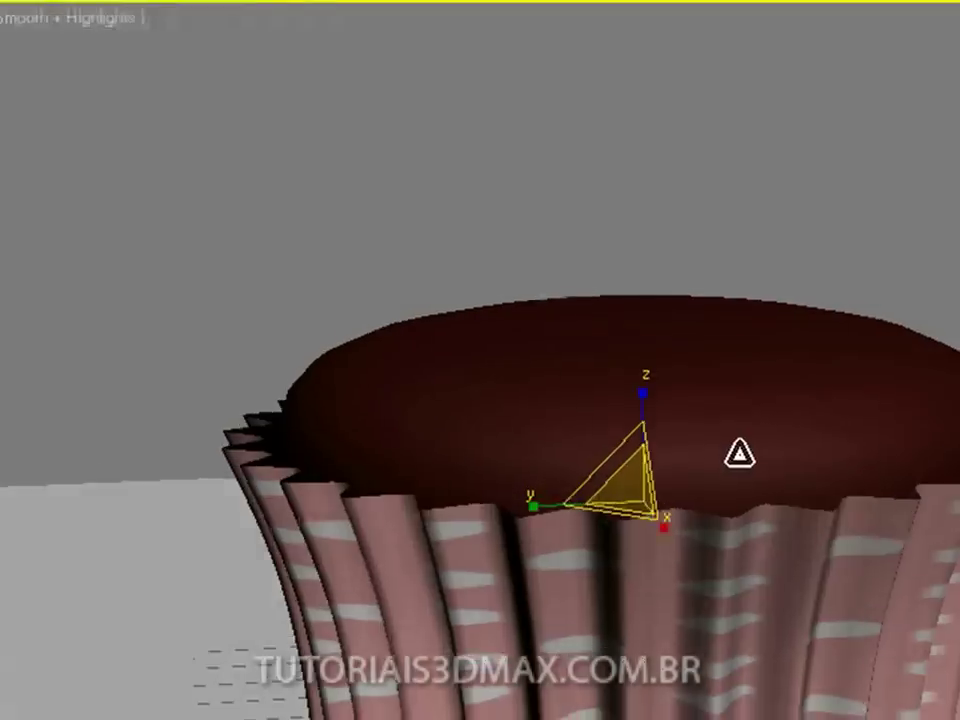
alt+middle_drag(739, 455, 748, 373)
key(w)
click(684, 378)
click(676, 615)
alt+middle_drag(660, 621, 628, 557)
drag(636, 519, 638, 500)
alt+middle_drag(638, 500, 570, 535)
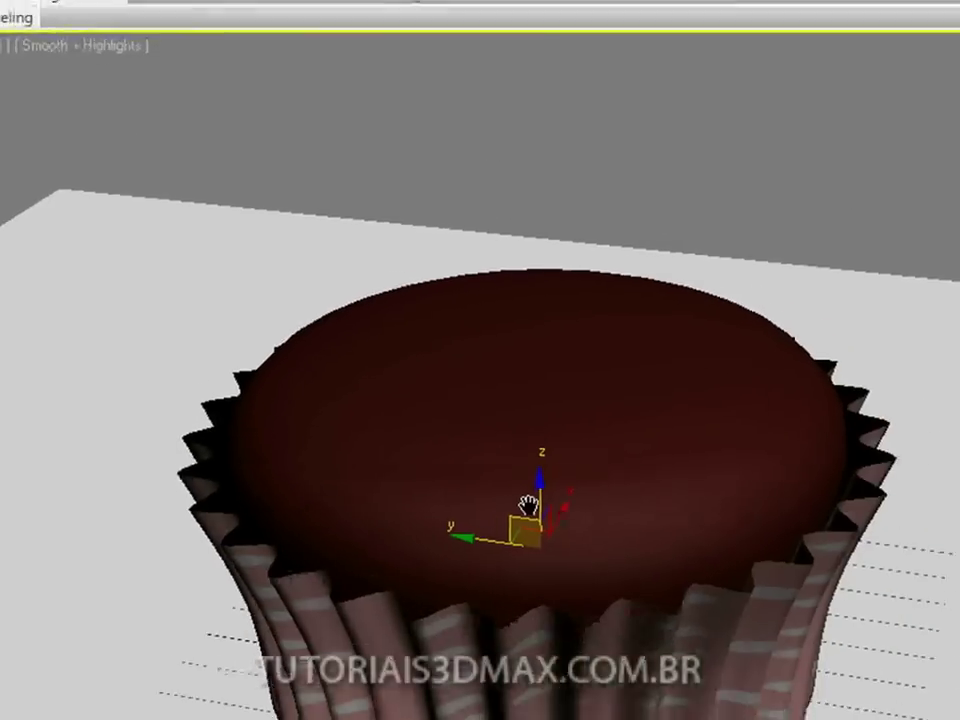
click(917, 50)
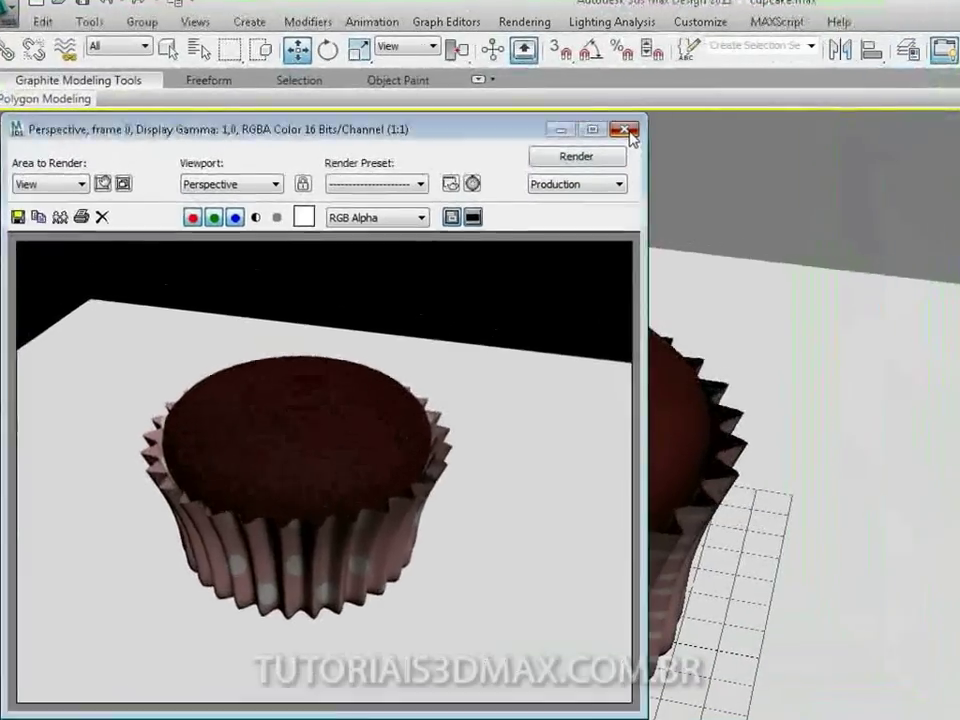
click(509, 111)
- Examine the frosting's swirled, ridged shape in the reference photo and return to the 3ds Max scene
key(alt+Tab)
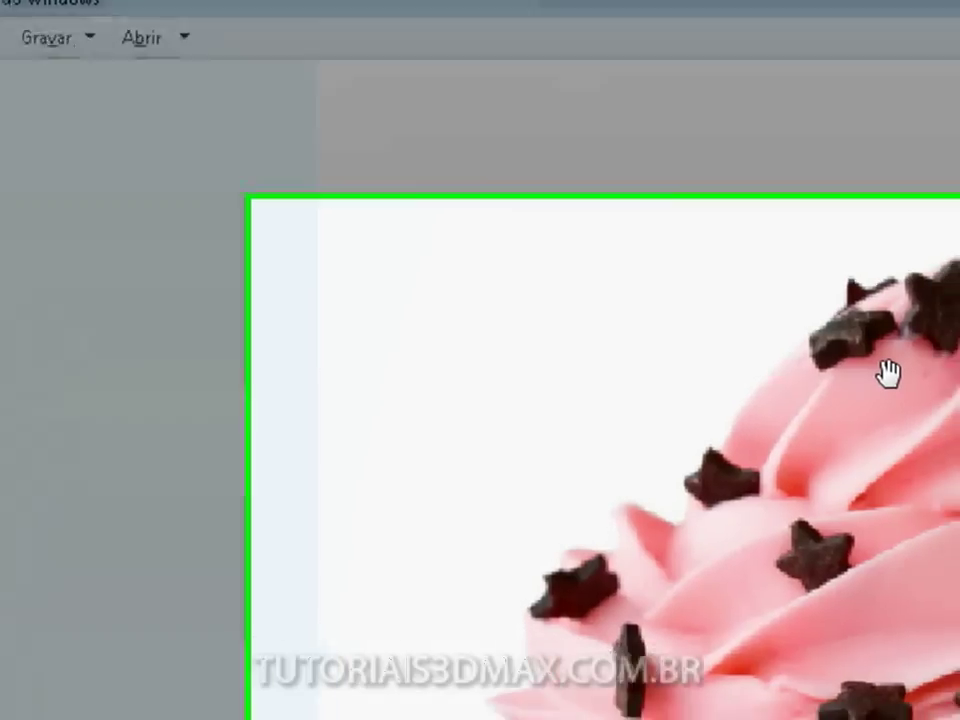
key(alt+Tab)
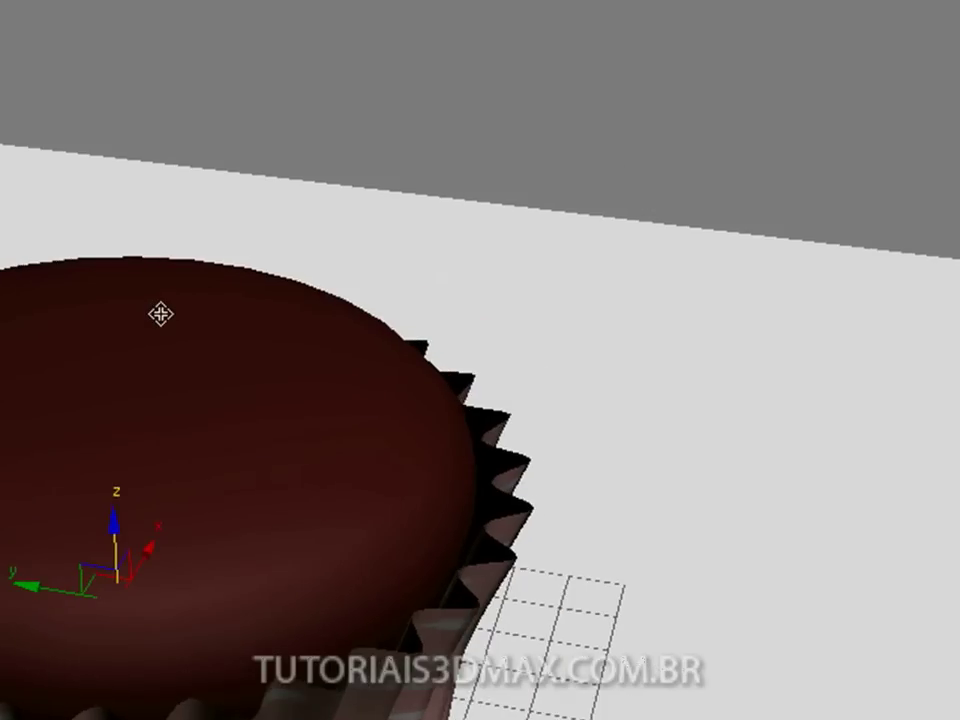
key(alt+Tab)
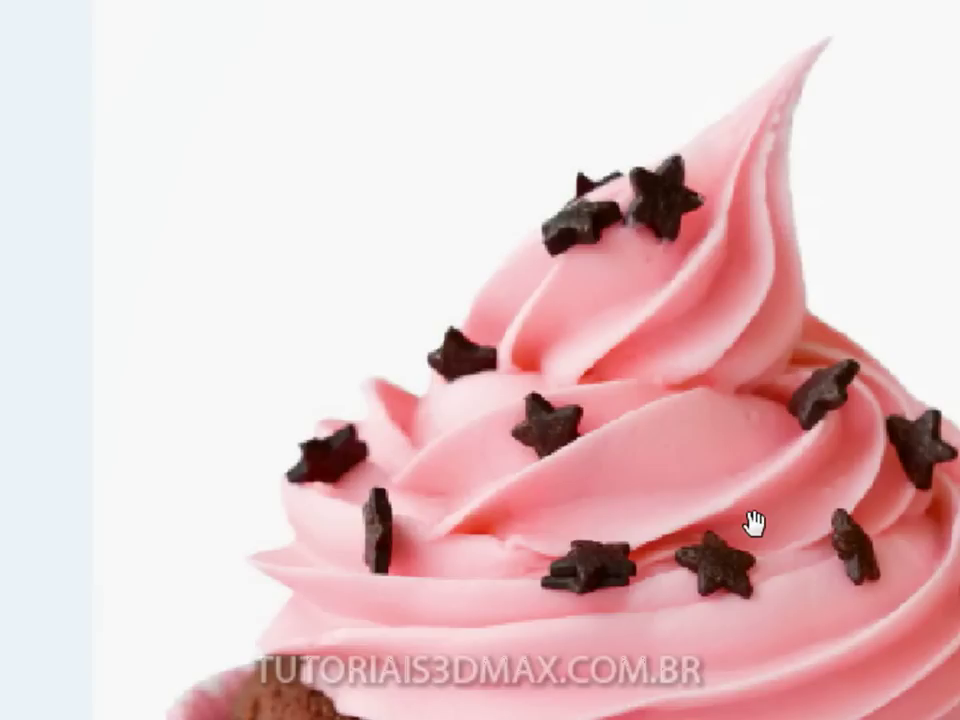
key(alt+Tab)
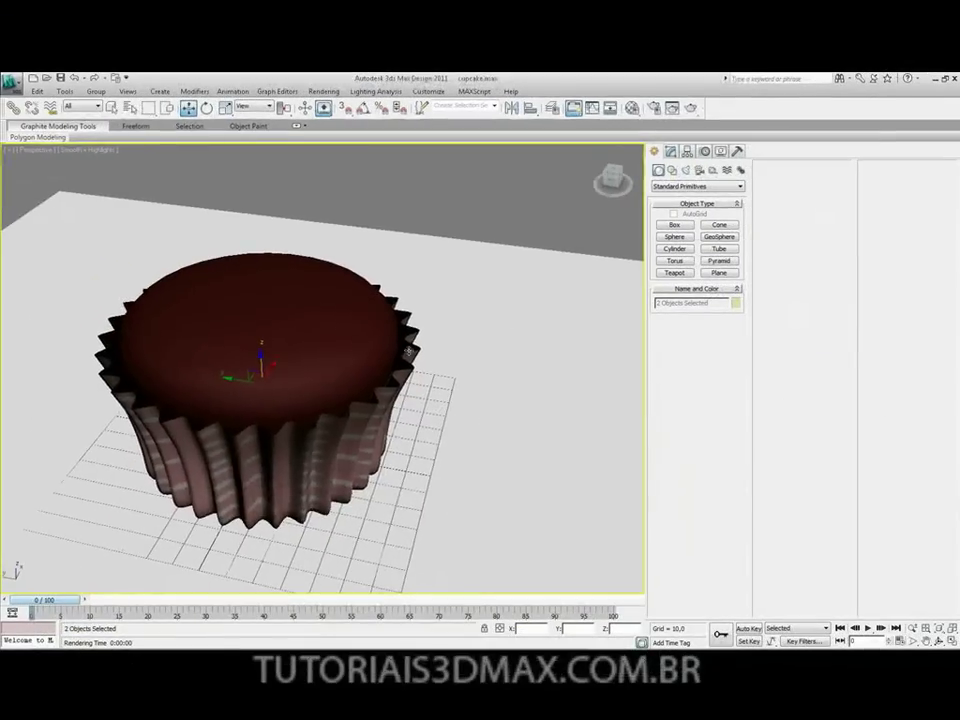
- Draw a Star spline in the Top view beside the cupcake, with Radius 1 about 94.7 and Radius 2 about 71.3
alt+middle_drag(333, 322, 300, 386)
scroll(300, 386, down, 5)
middle_drag(356, 356, 313, 395)
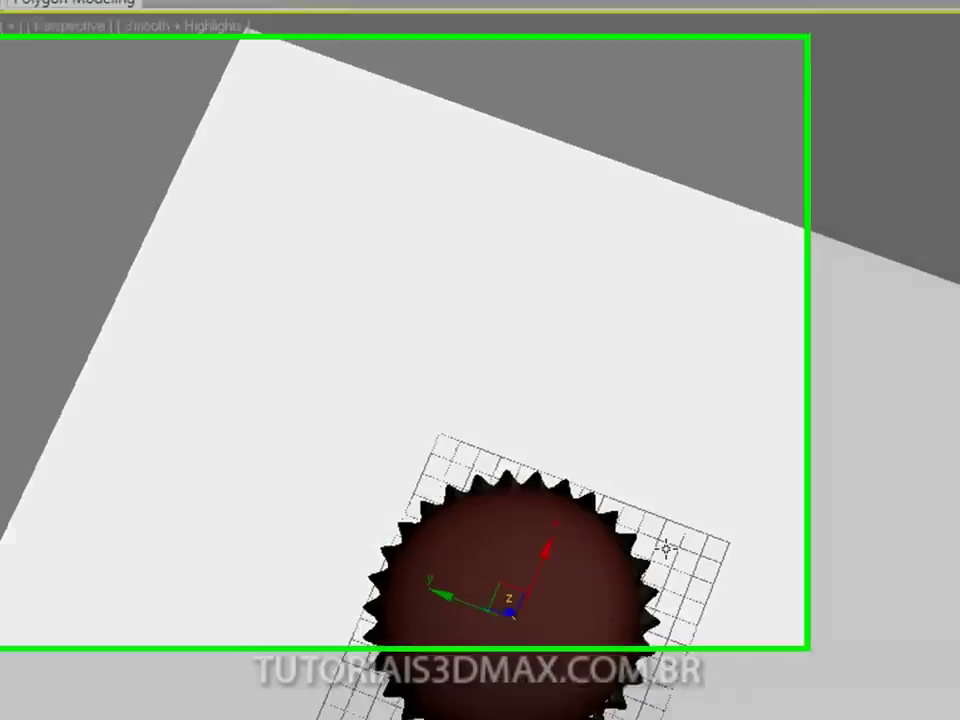
scroll(666, 548, down, 1)
middle_drag(666, 548, 546, 448)
scroll(544, 440, up, 5)
key(t)
middle_drag(655, 501, 522, 507)
scroll(733, 514, down, 5)
middle_drag(733, 514, 596, 538)
scroll(749, 534, up, 2)
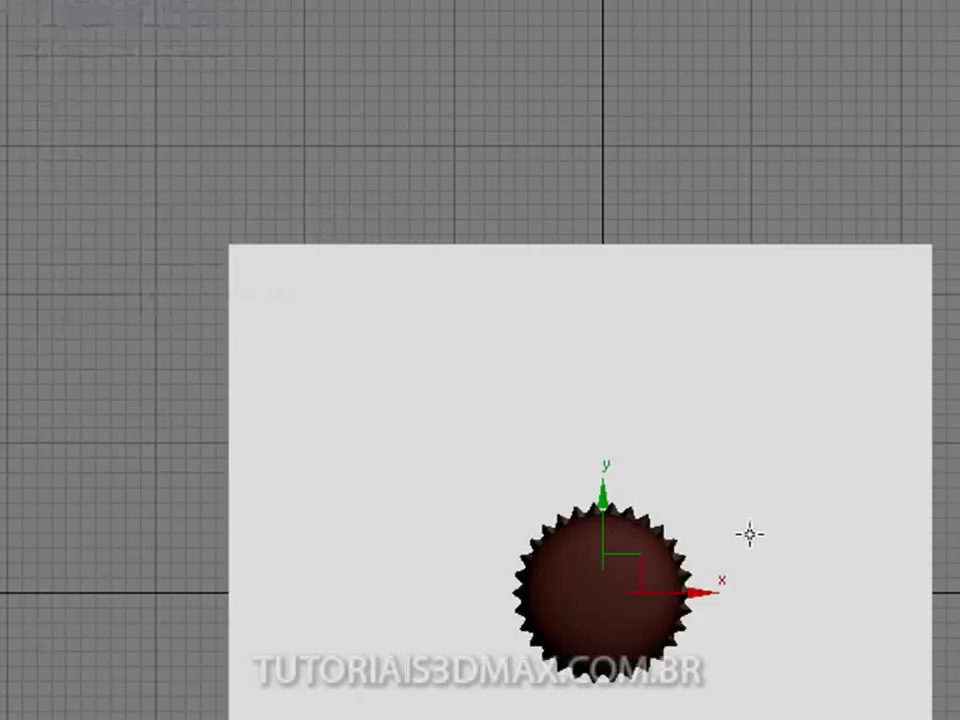
scroll(750, 534, up, 2)
middle_drag(750, 534, 630, 455)
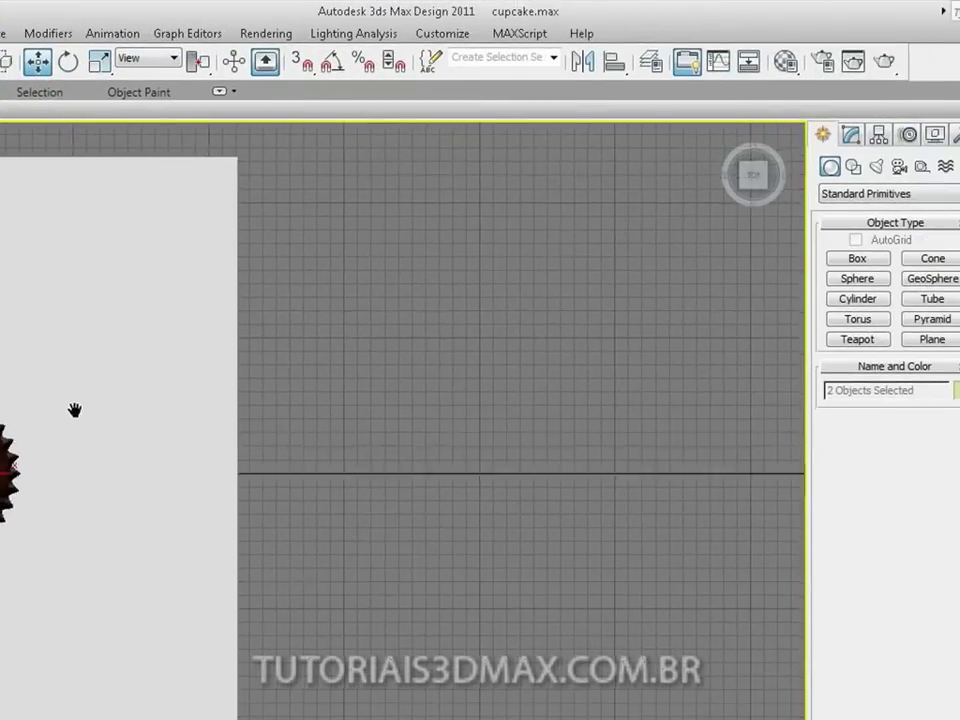
middle_drag(74, 410, 175, 369)
scroll(139, 412, up, 2)
scroll(139, 412, up, 2)
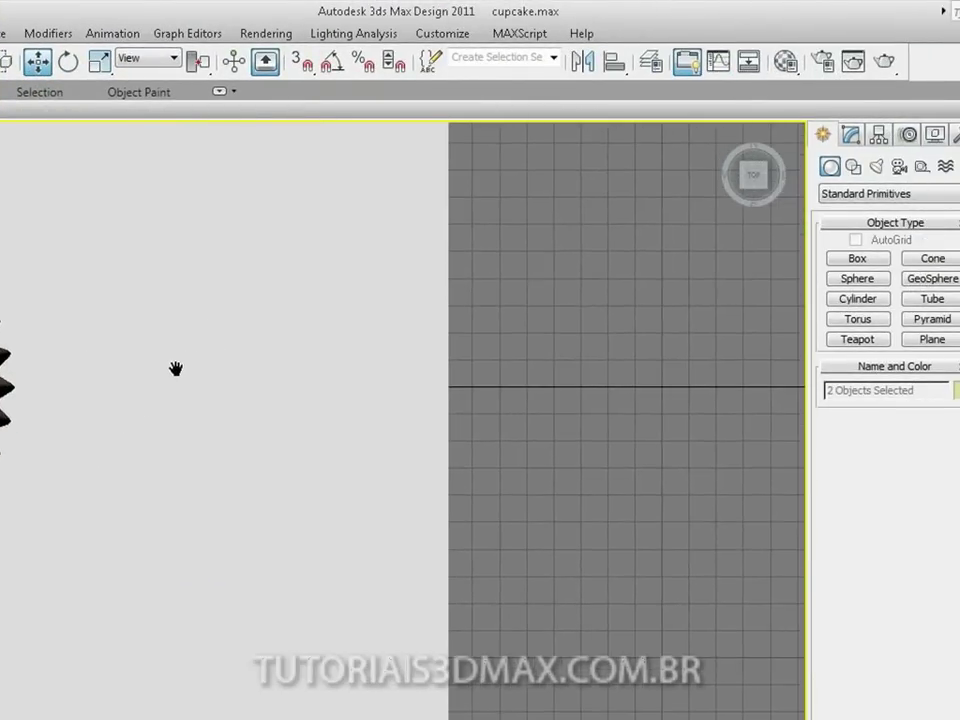
scroll(176, 369, down, 2)
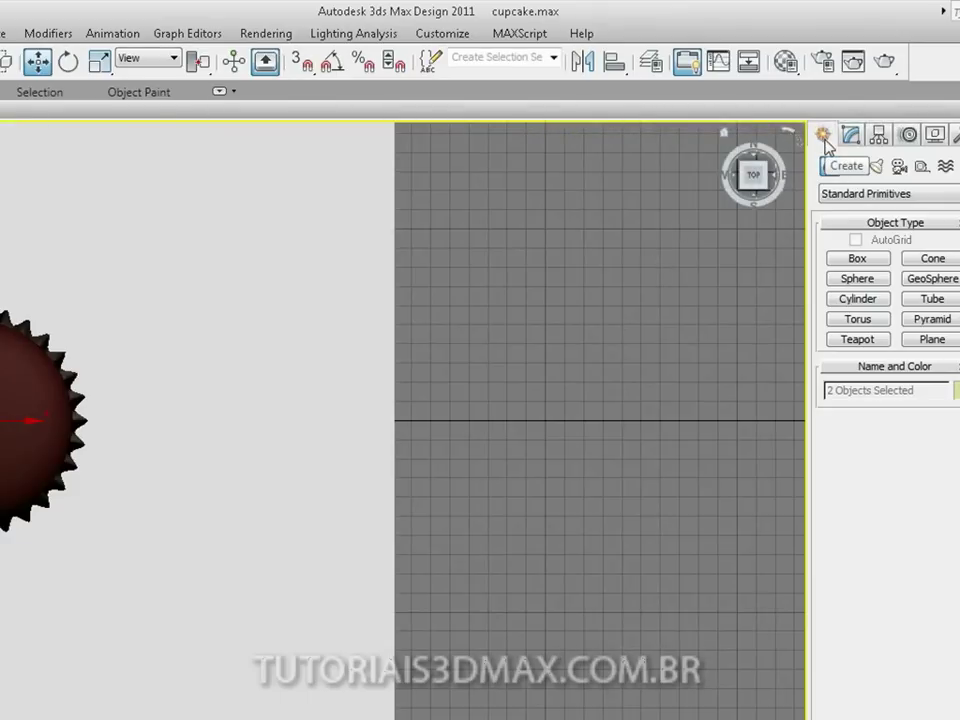
click(852, 167)
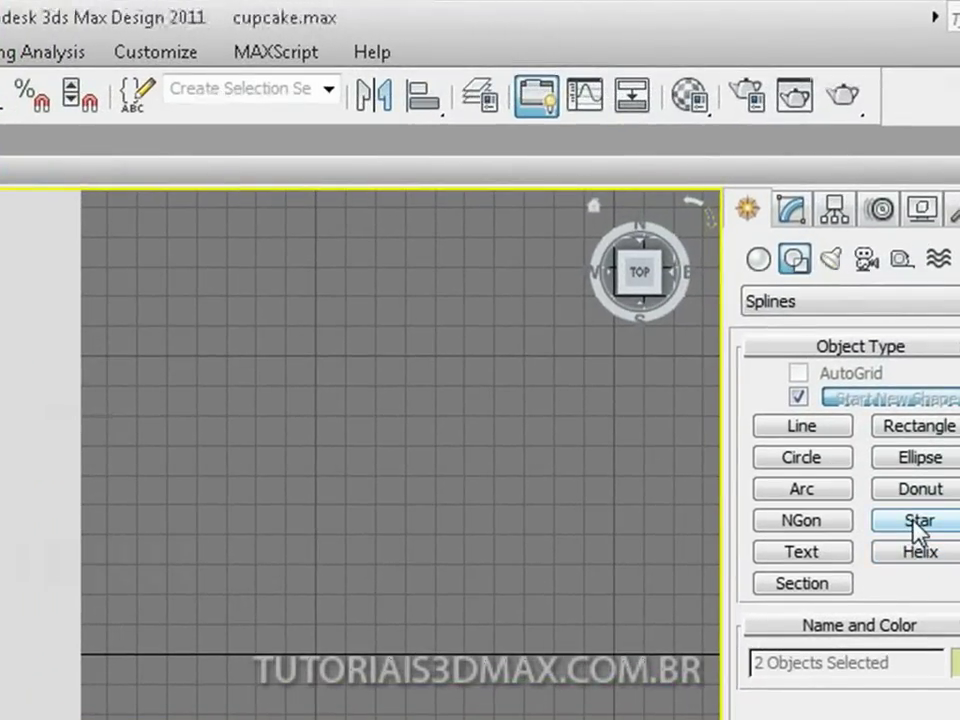
click(917, 522)
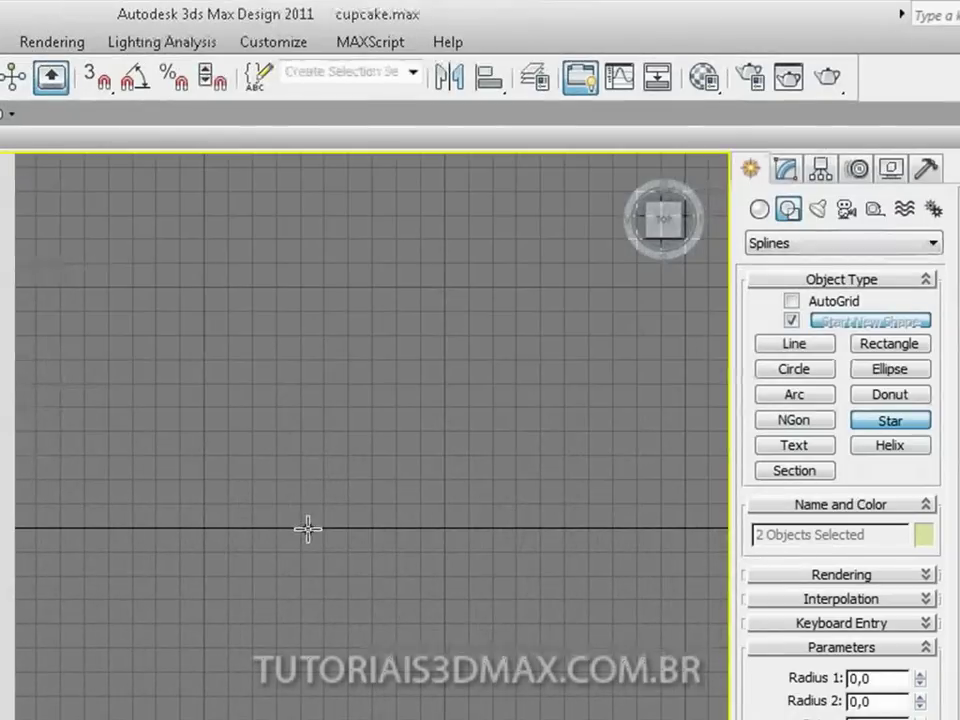
drag(308, 529, 497, 647)
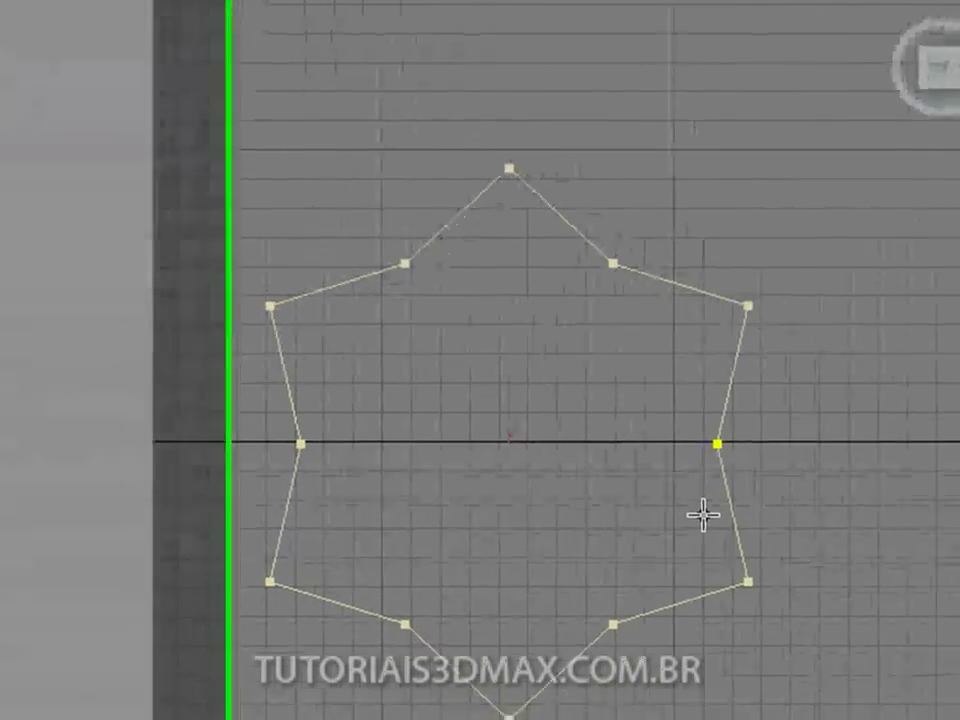
click(752, 526)
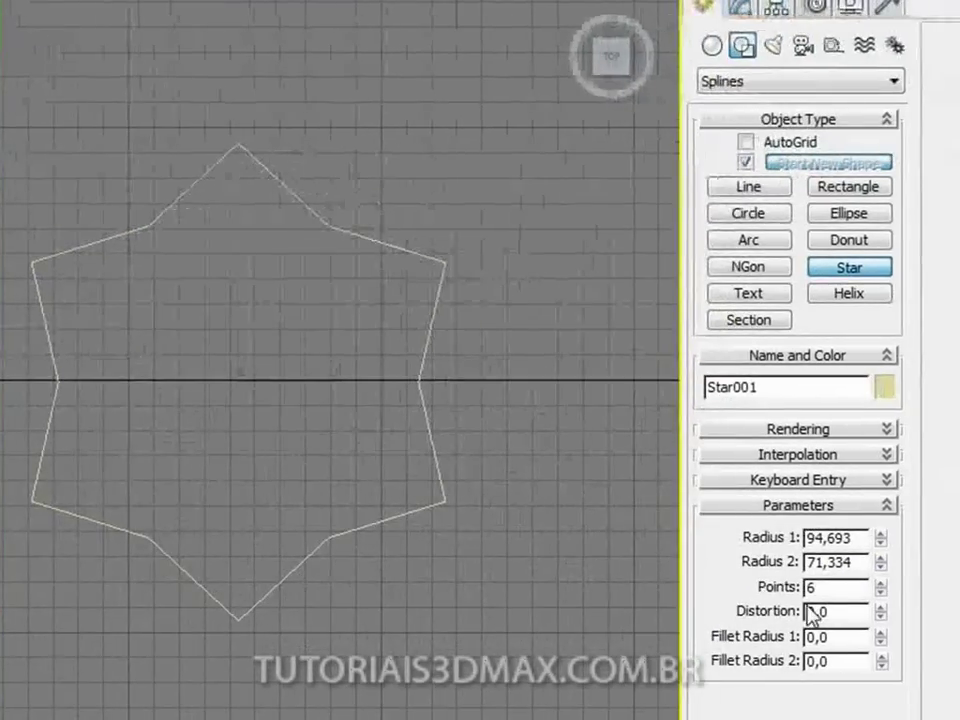
- Try different point counts on the star spline and set its Points to 8
mouse_move(880, 589)
mouse_down()
mouse_move(880, 521)
mouse_move(881, 600)
mouse_move(879, 557)
mouse_move(880, 568)
mouse_up()
double_click(842, 587)
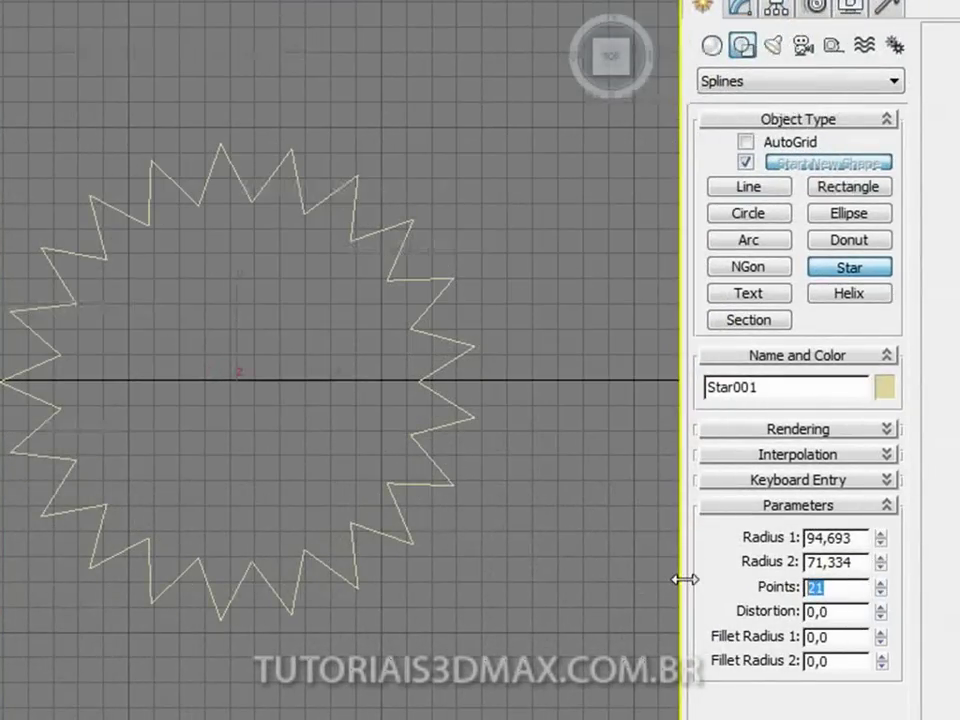
key(Tab)
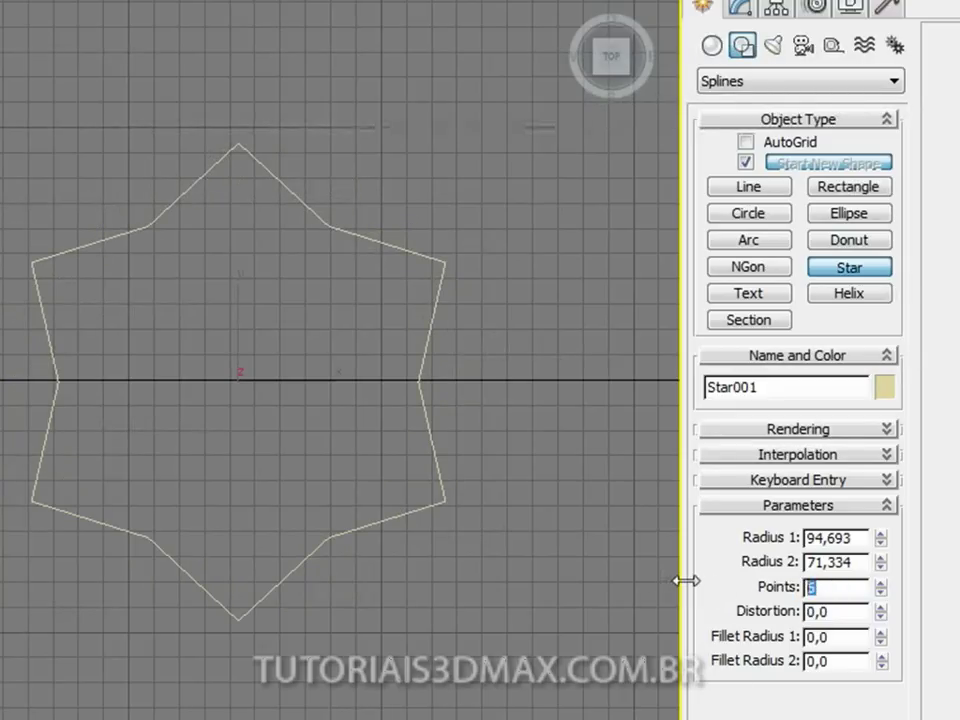
text(8)
key(Return)
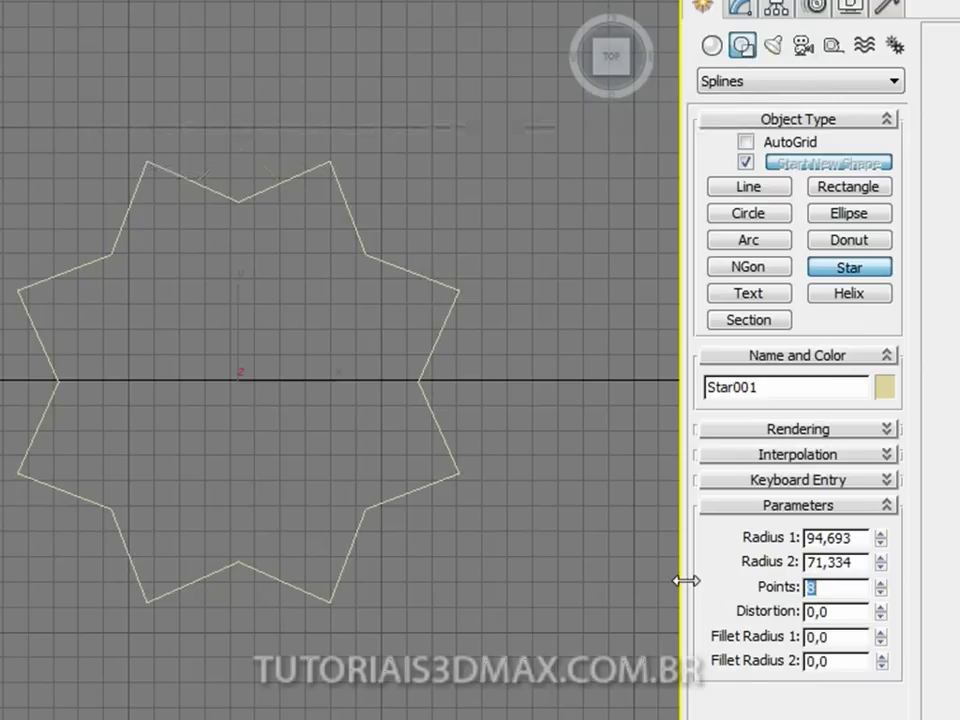
- Apply an Extrude modifier to the eight-pointed star, viewing it in a tilted 3D view without the grid
middle_drag(537, 481, 0, 399)
key(g)
scroll(160, 467, up, 1)
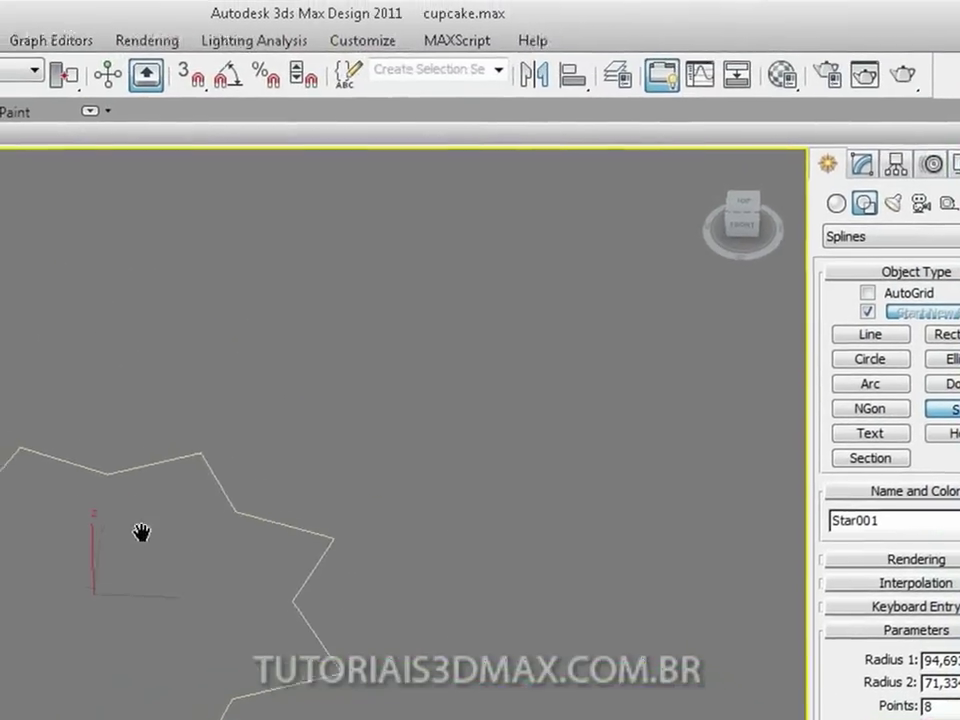
alt+middle_drag(141, 532, 282, 528)
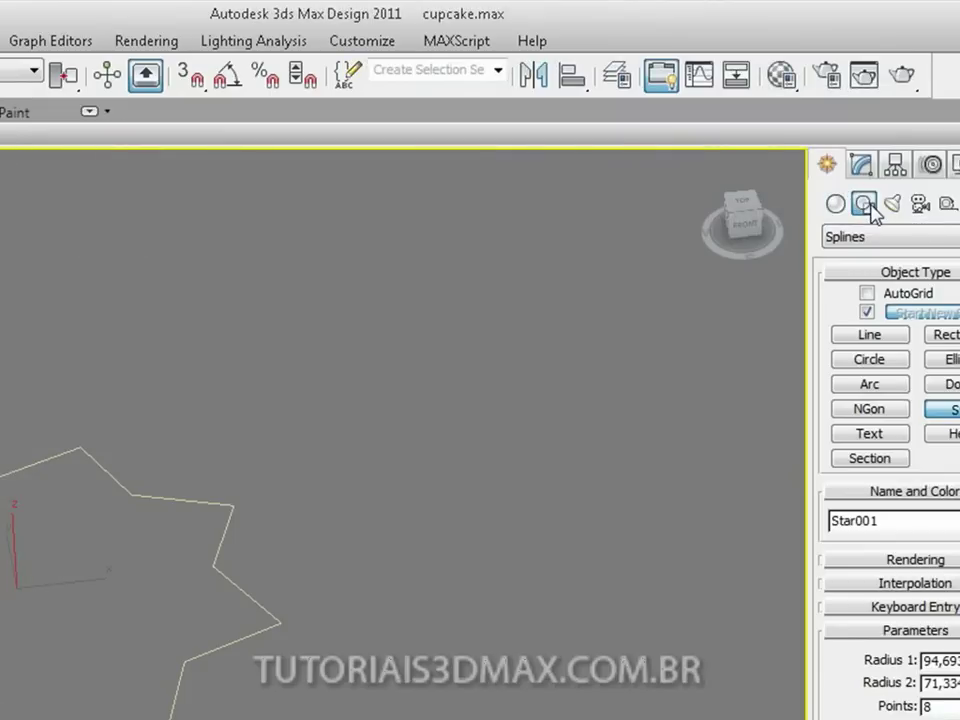
click(861, 165)
click(888, 233)
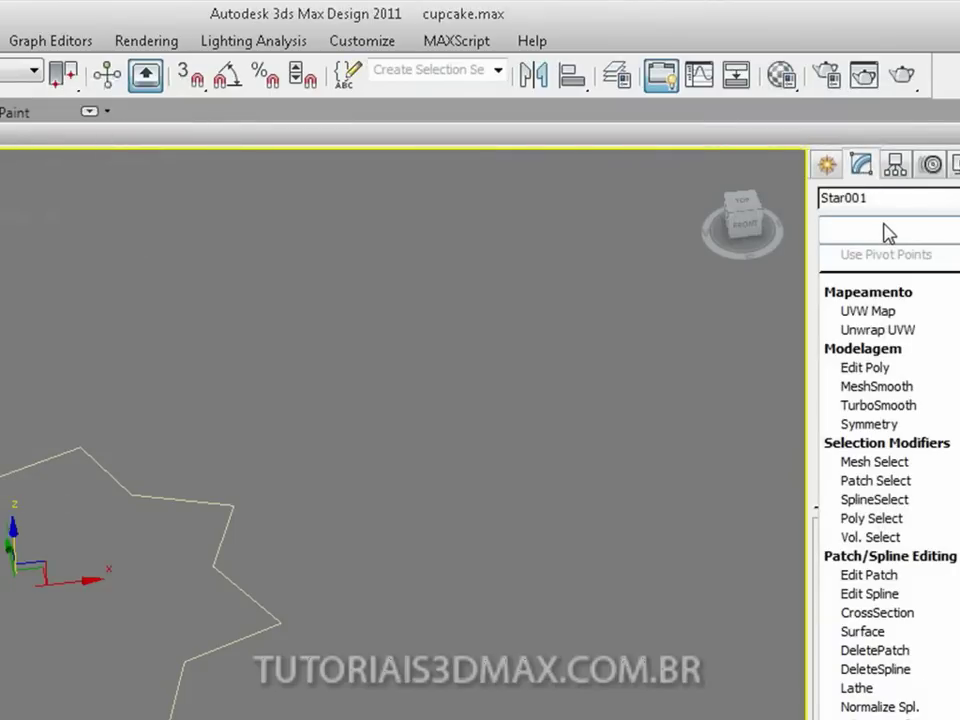
key(e)
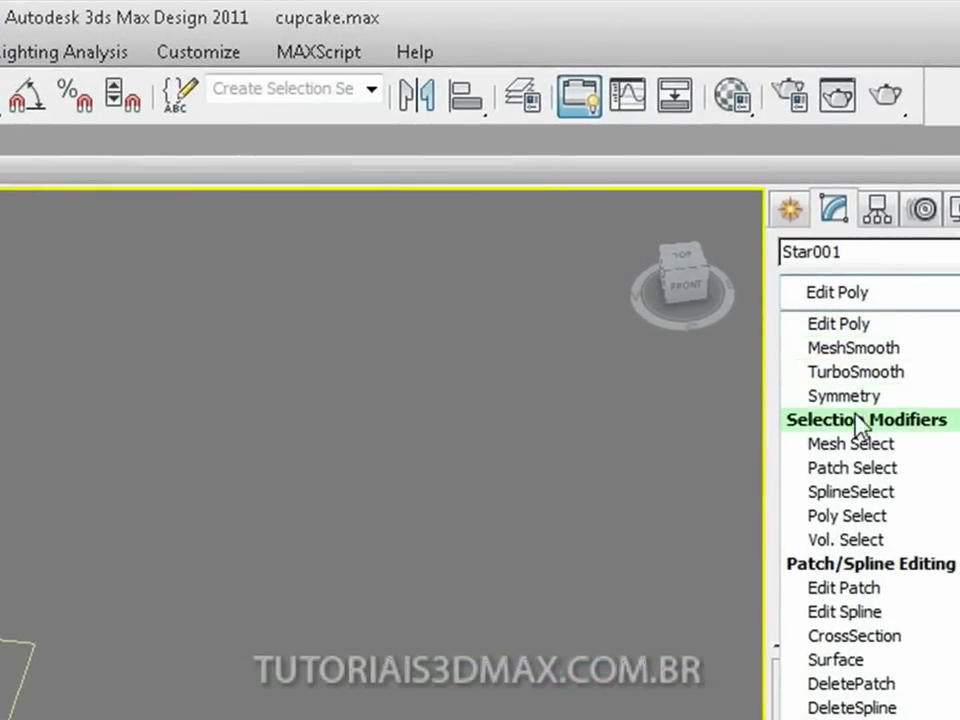
scroll(847, 505, down, 9)
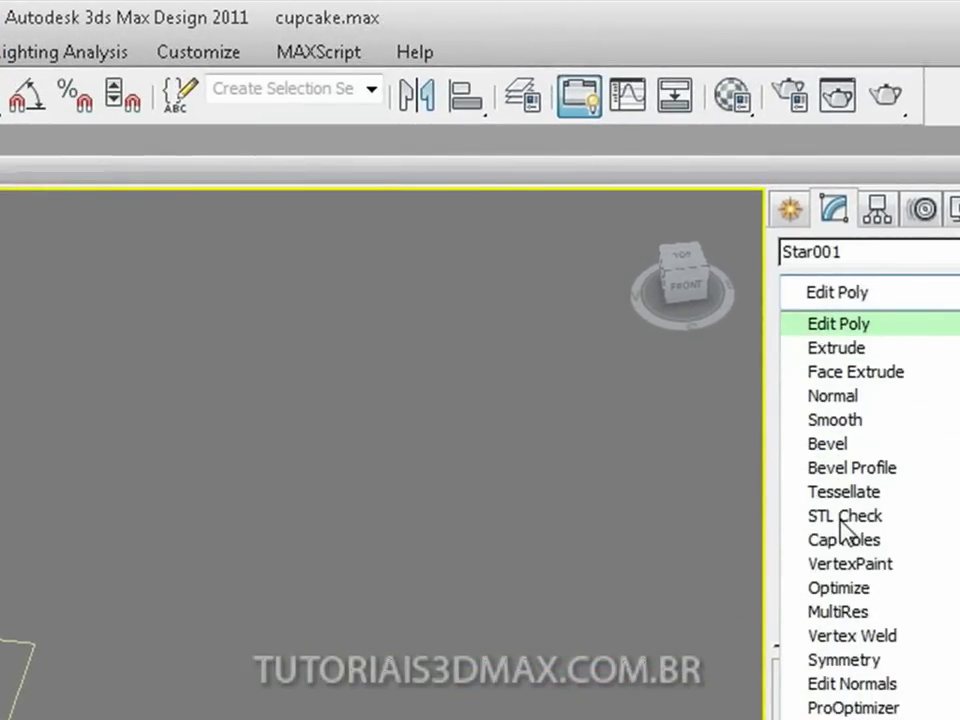
click(840, 338)
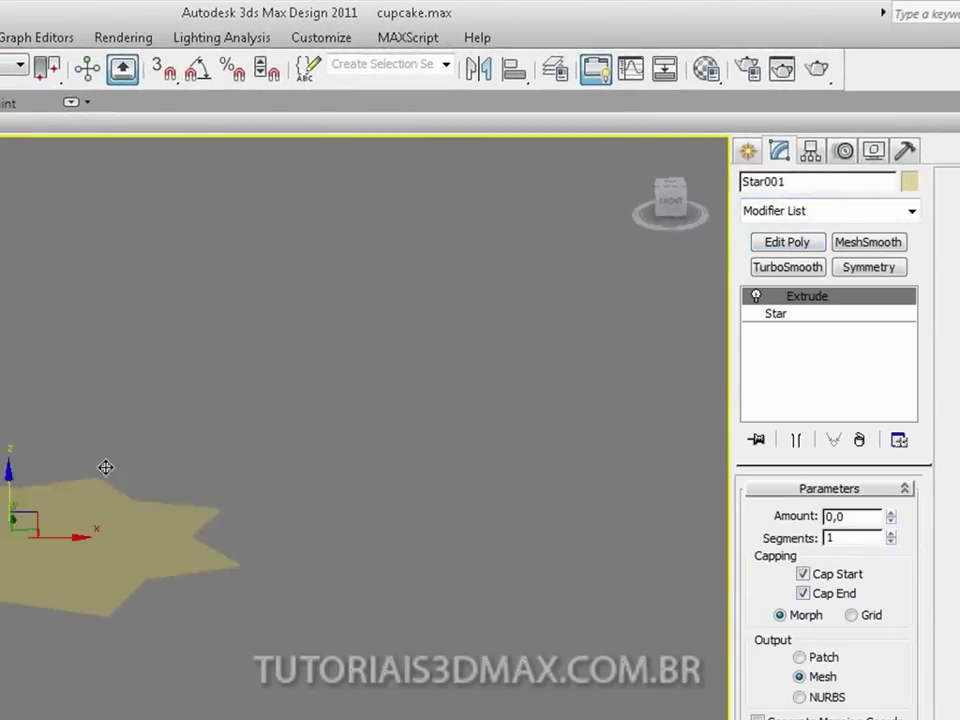
- Give the star an Extrude amount of 98,5 and display its edged faces
alt+middle_drag(105, 467, 68, 463)
middle_drag(68, 463, 127, 557)
drag(891, 521, 880, 370)
middle_drag(298, 459, 272, 502)
key(F4)
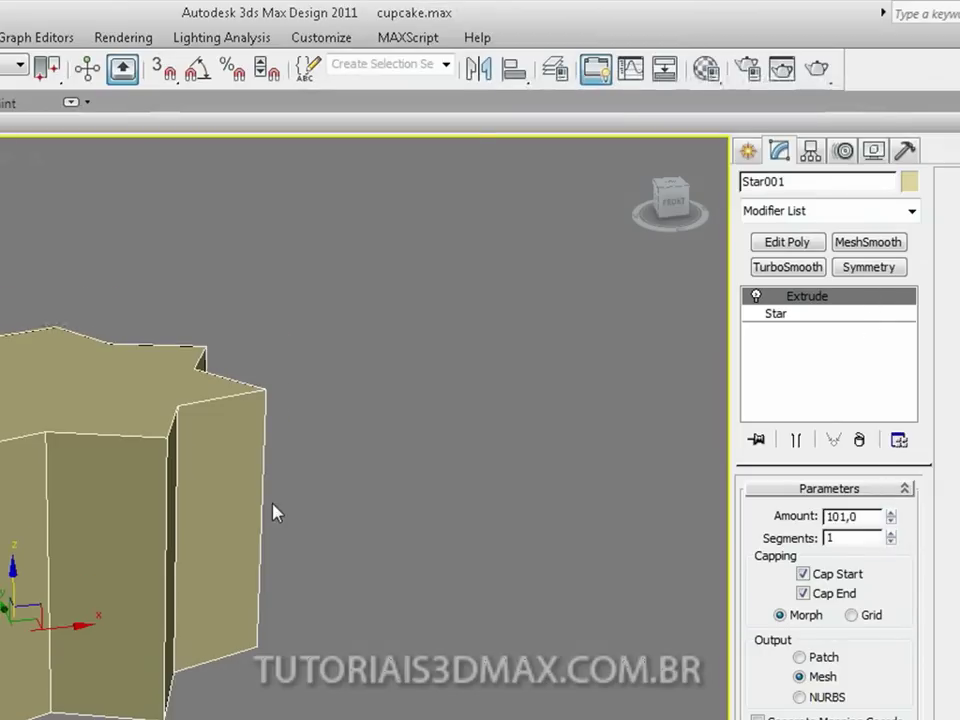
mouse_move(890, 521)
mouse_down()
mouse_move(893, 561)
mouse_move(892, 527)
mouse_up()
middle_drag(212, 527, 82, 588)
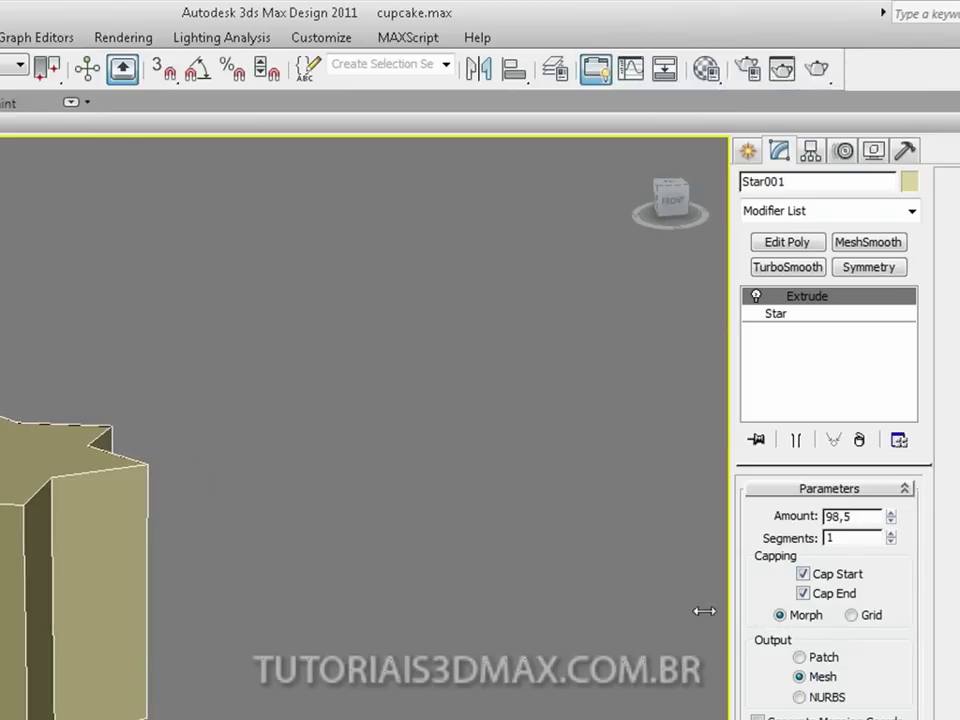
- Divide the star's extrusion into 10 segments along its height
middle_drag(92, 558, 213, 531)
scroll(199, 557, up, 3)
click(890, 533)
click(890, 533)
click(890, 533)
click(890, 533)
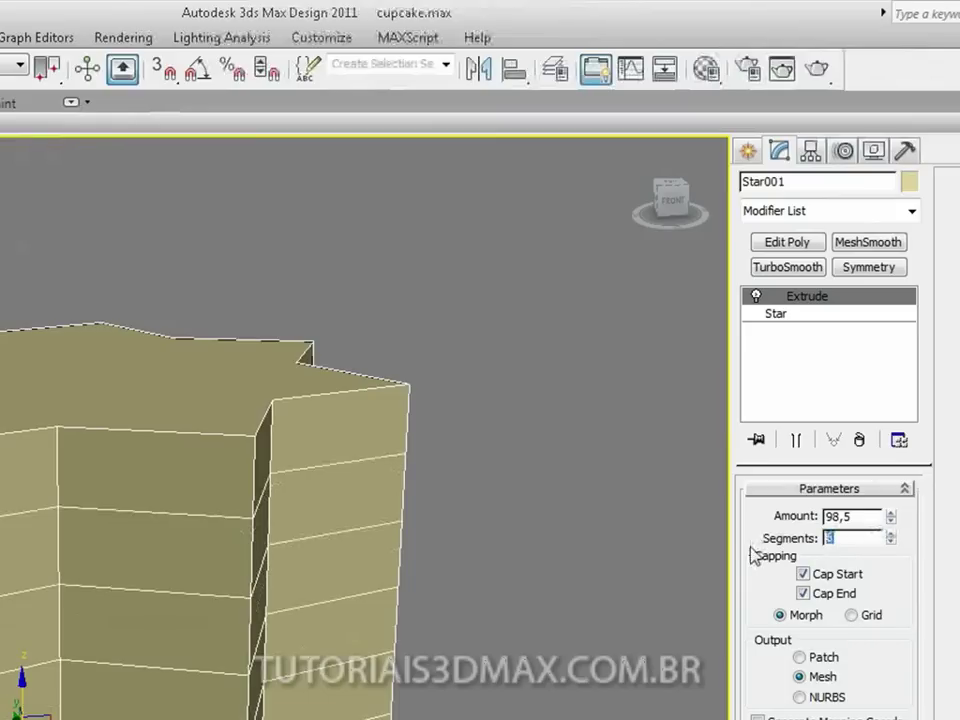
text(10)
key(Return)
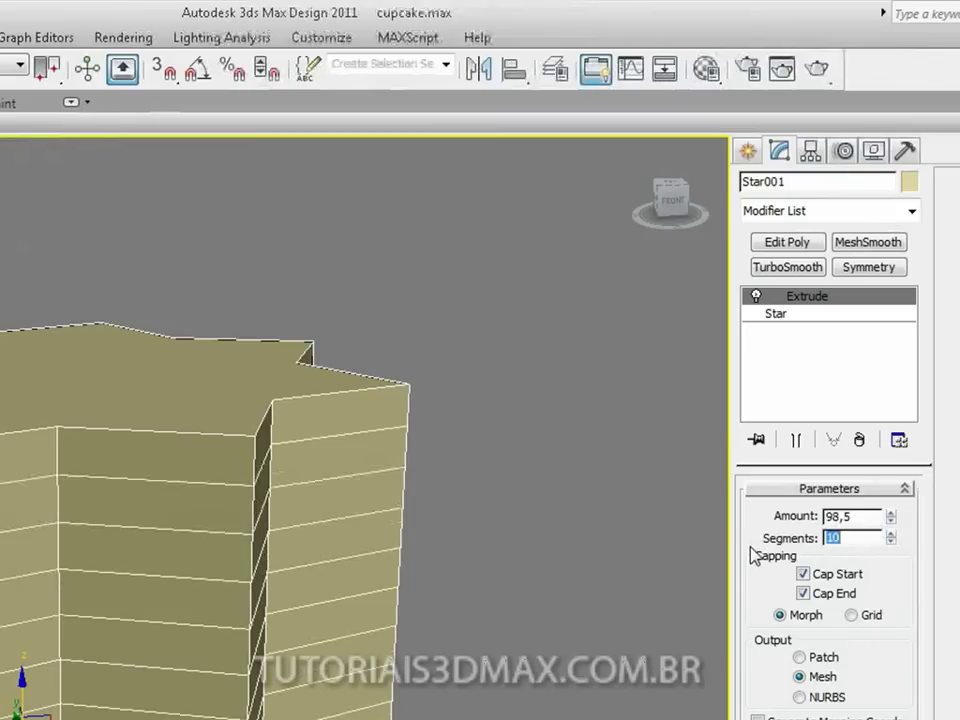
- Make the star column taller with an Extrude amount of 237
drag(888, 527, 879, 362)
scroll(118, 565, down, 3)
alt+middle_drag(118, 565, 79, 589)
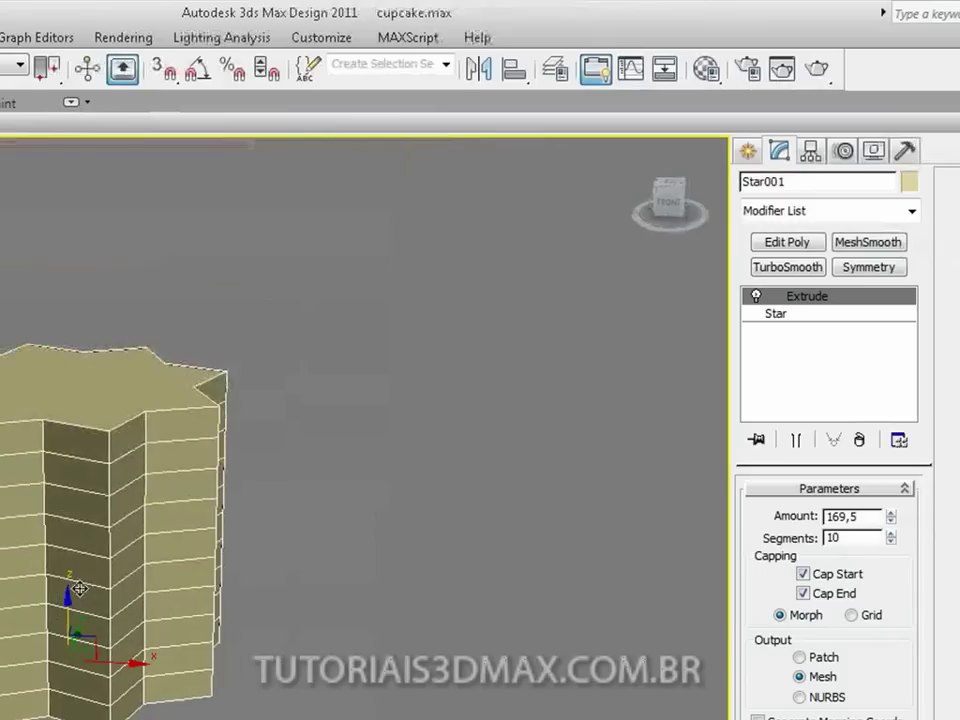
mouse_move(90, 638)
alt+middle_down()
mouse_move(67, 648)
mouse_move(88, 646)
alt+middle_up()
drag(890, 517, 882, 372)
middle_drag(148, 579, 215, 614)
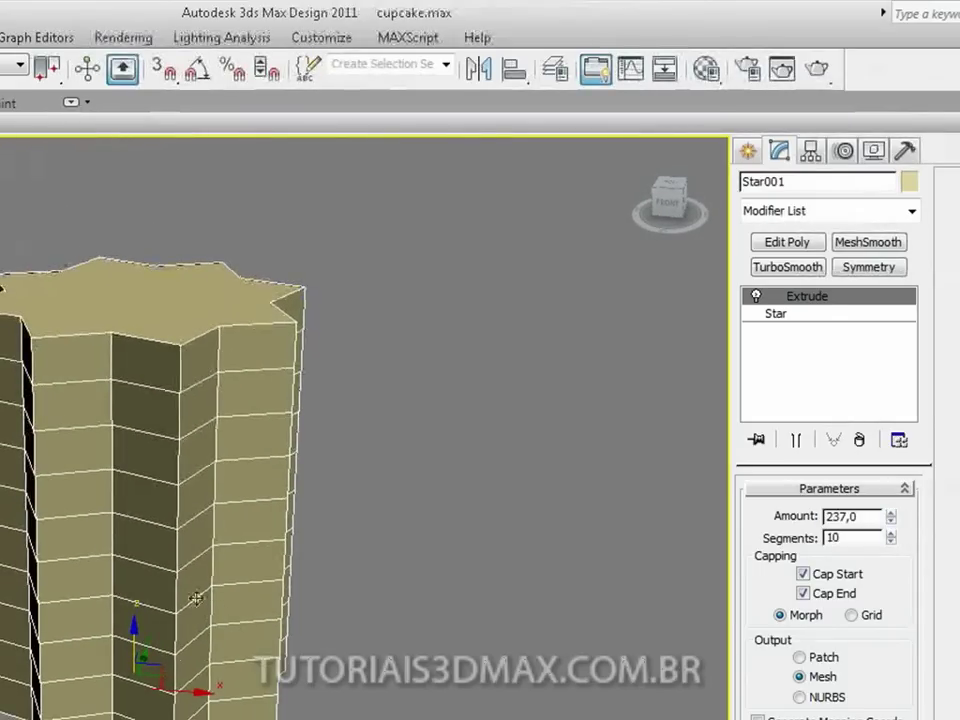
- Convert the extruded star to Editable Poly, then preview NURMS subdivision on it and turn it off again
right_click(198, 540)
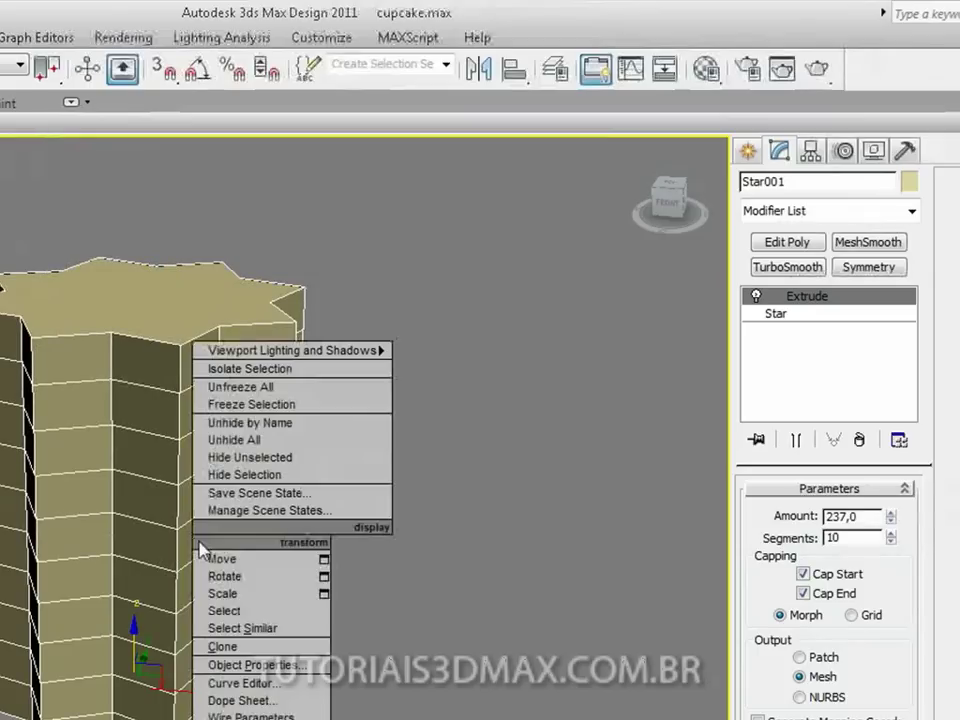
click(400, 719)
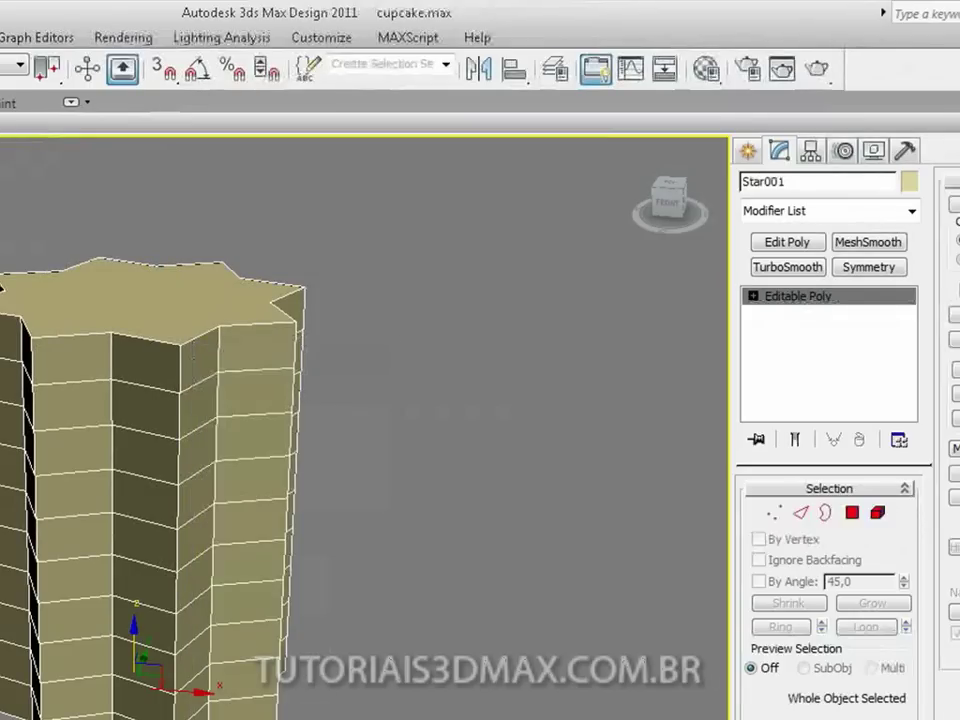
key(ctrl+q)
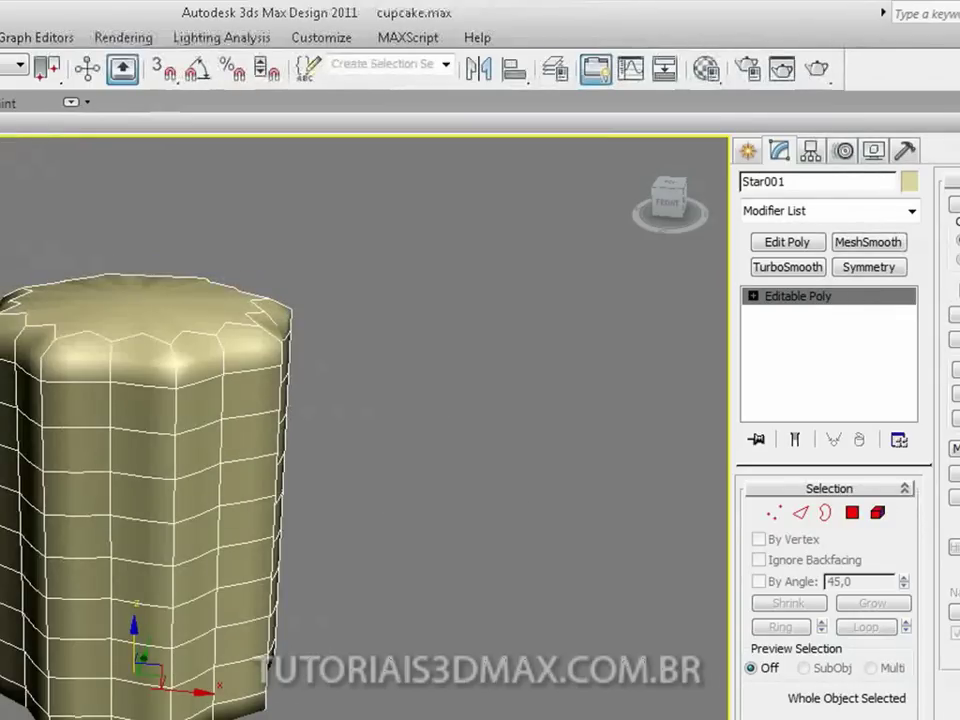
click(908, 182)
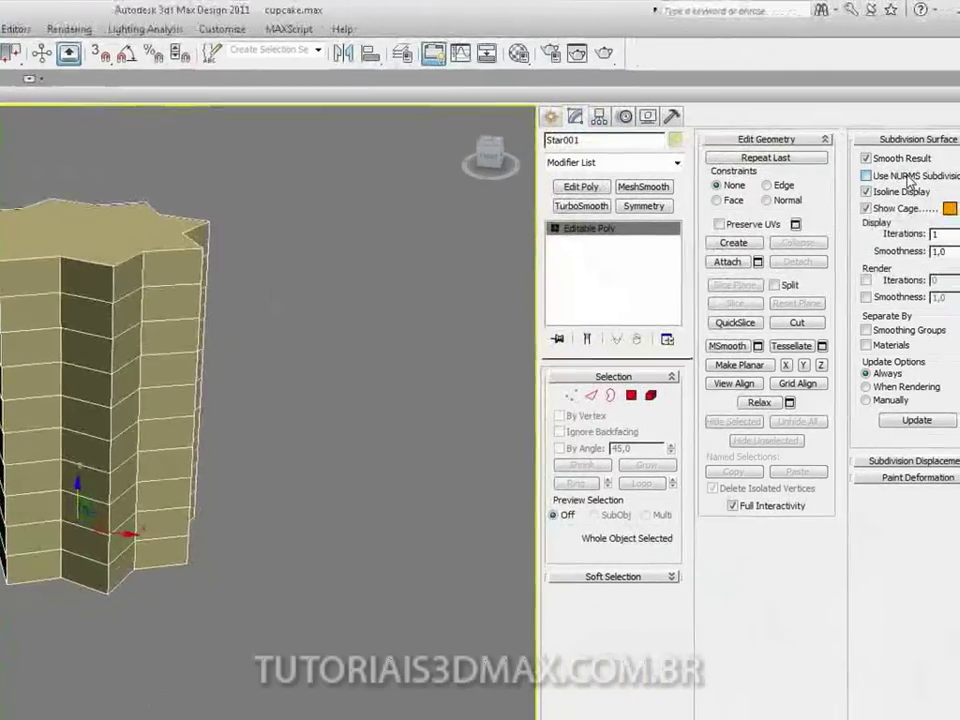
- Select the full-height vertical edges in all eight inner corners of the star column
click(908, 182)
click(910, 178)
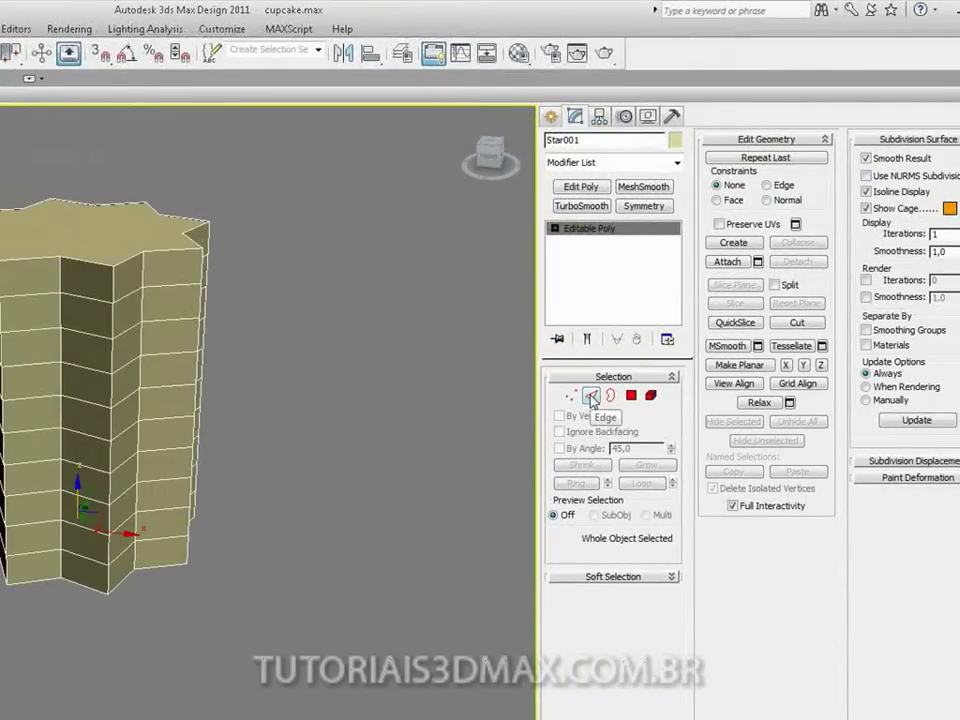
alt+middle_drag(132, 405, 105, 384)
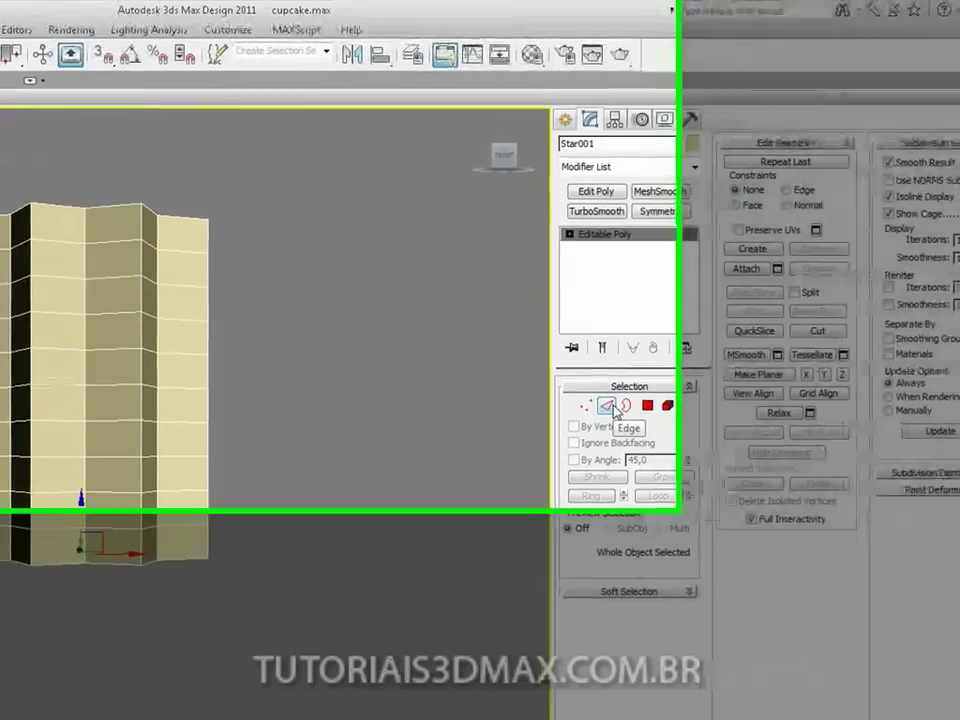
click(597, 396)
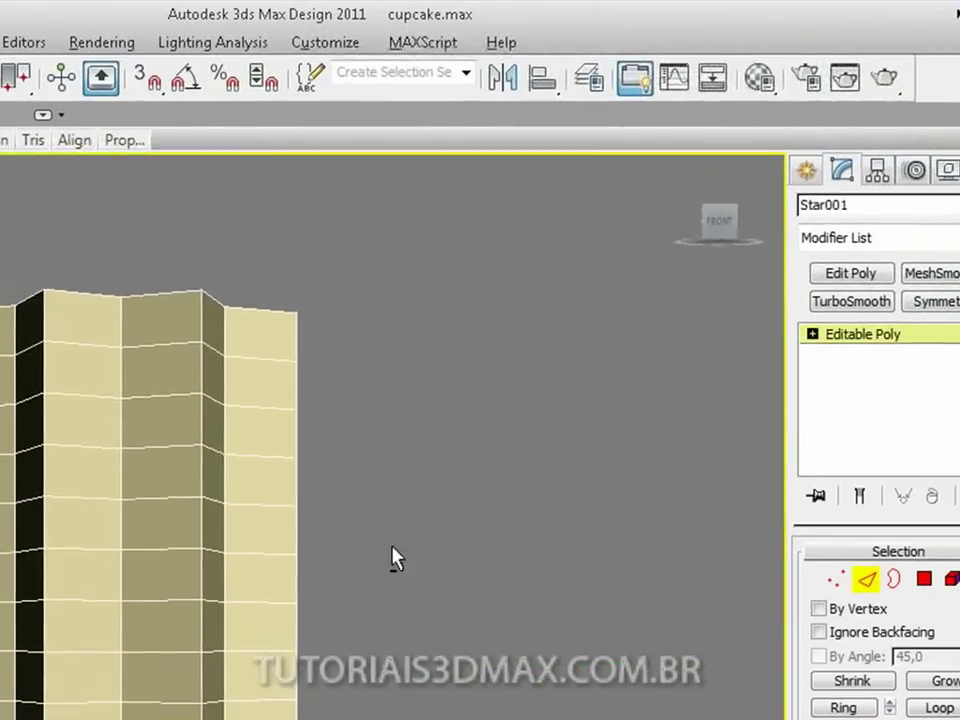
alt+middle_drag(144, 354, 192, 412)
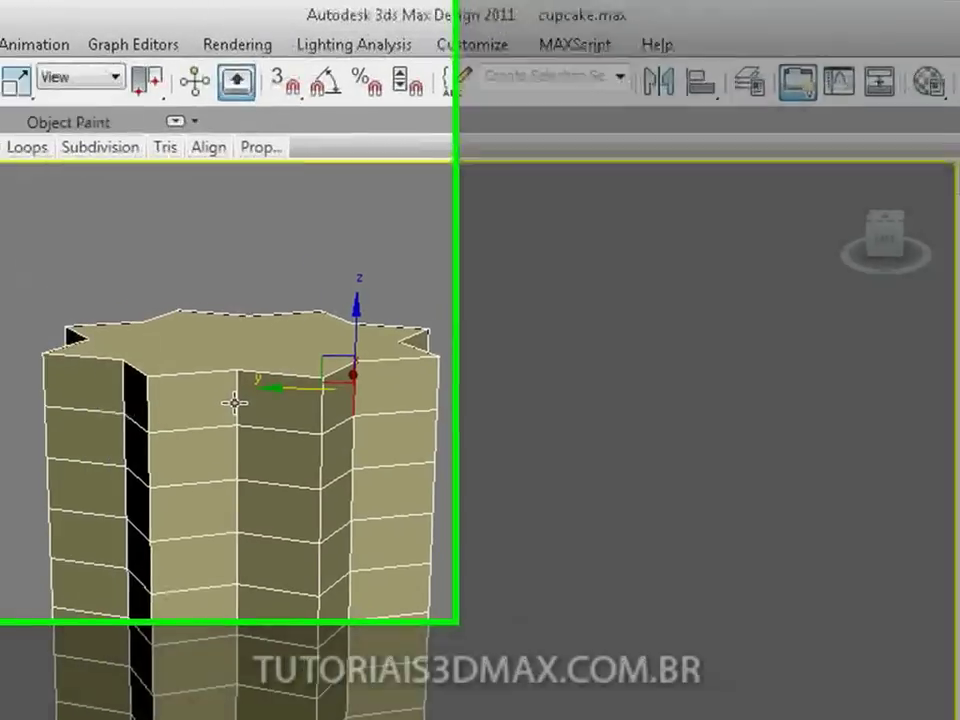
ctrl+click(100, 384)
alt+middle_drag(100, 385, 184, 415)
alt+middle_drag(725, 512, 855, 515)
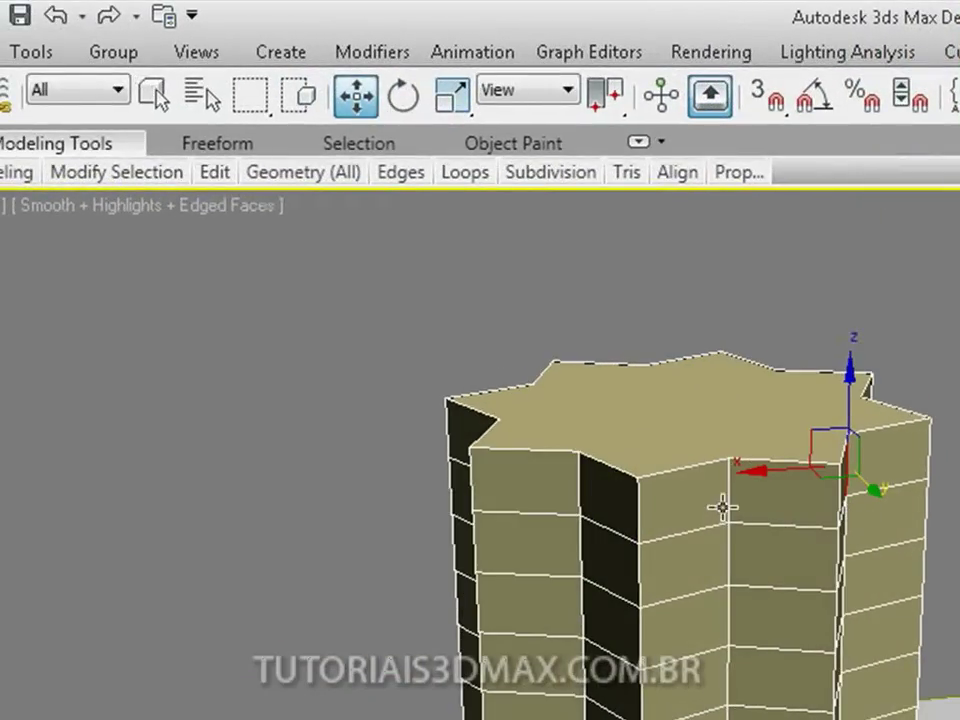
alt+middle_drag(730, 504, 805, 515)
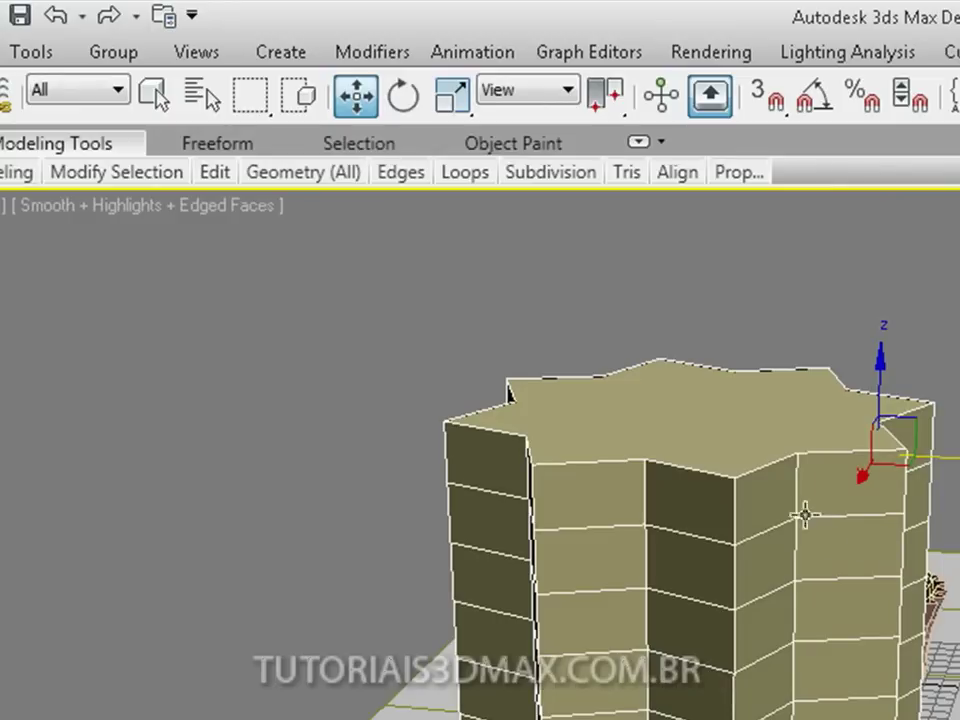
ctrl+click(797, 502)
ctrl+click(645, 513)
alt+middle_drag(645, 515, 830, 550)
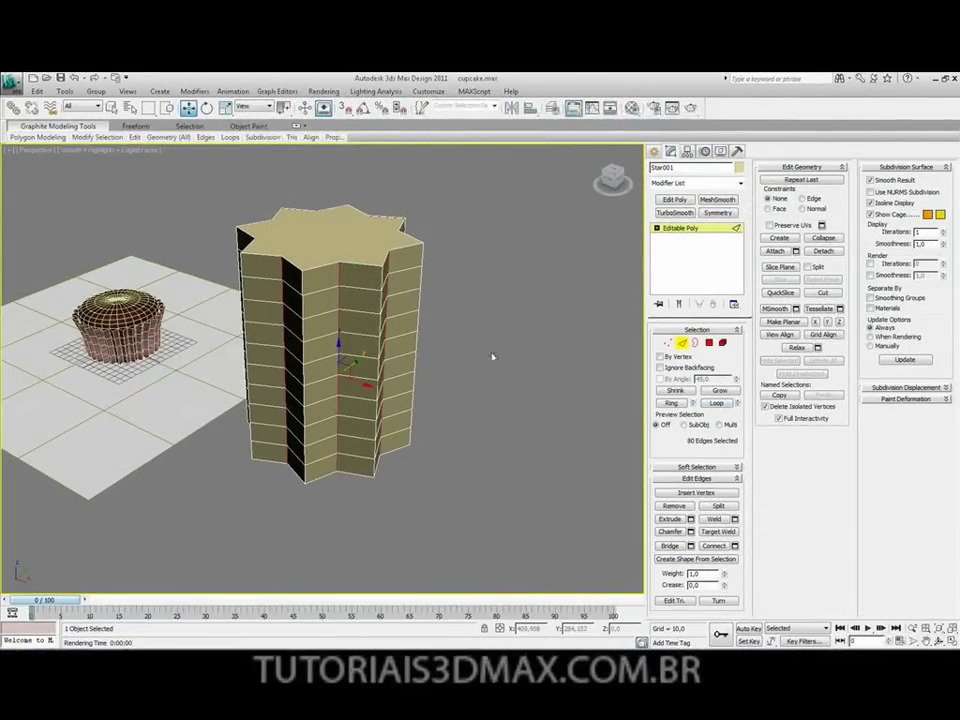
- Extrude the selected inner-corner edges inward to cut deep grooves between the star column's lobes
alt+middle_drag(492, 356, 315, 365)
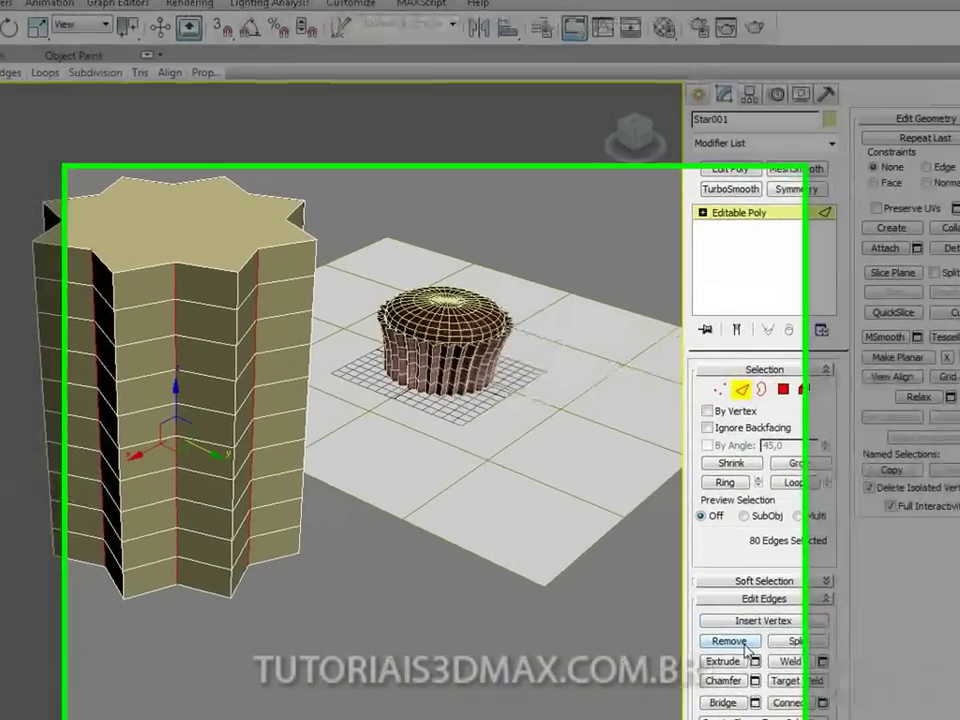
click(711, 643)
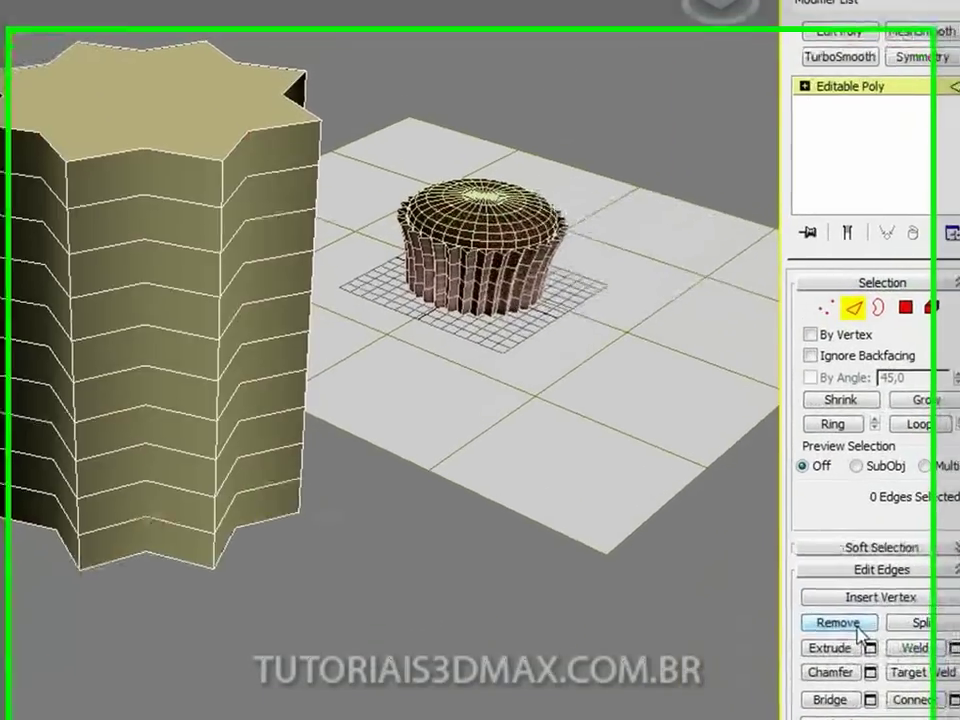
key(ctrl+z)
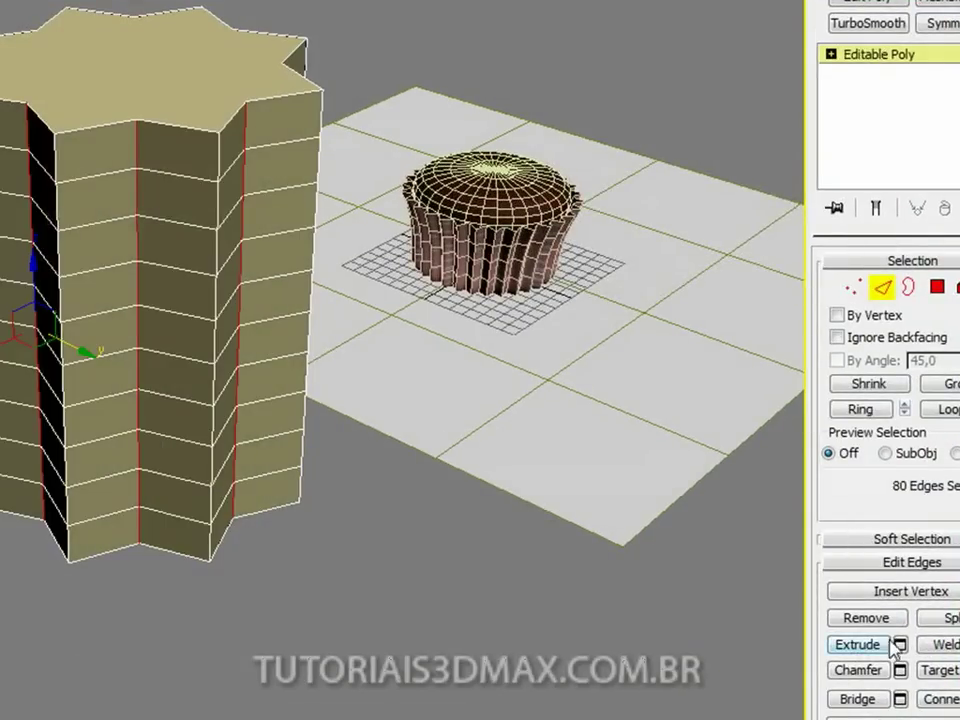
click(874, 650)
alt+middle_drag(82, 388, 205, 266)
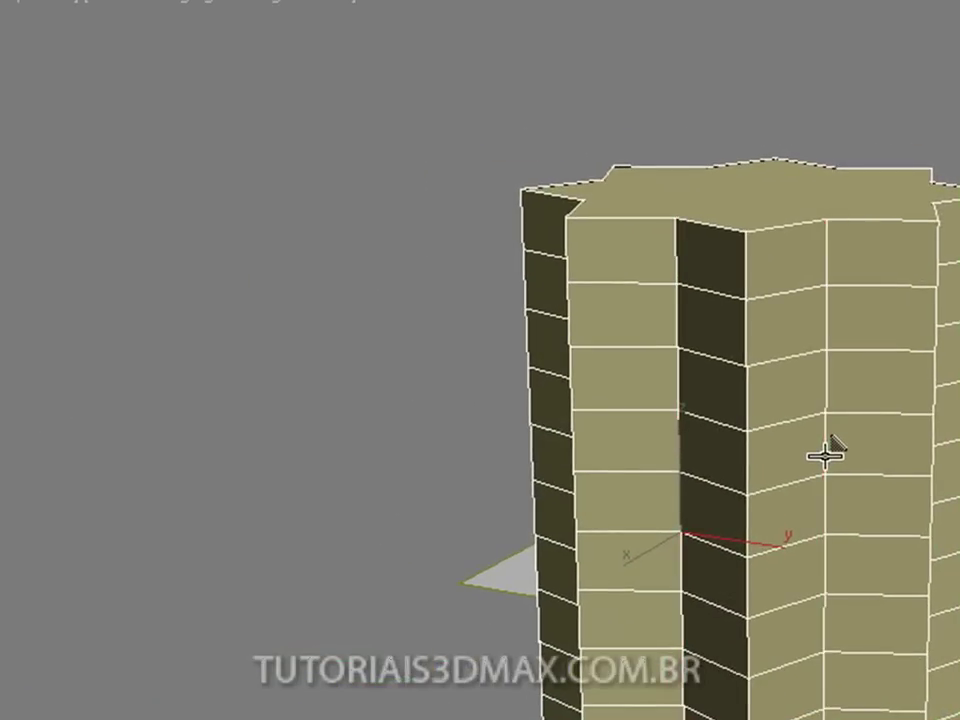
drag(828, 585, 834, 624)
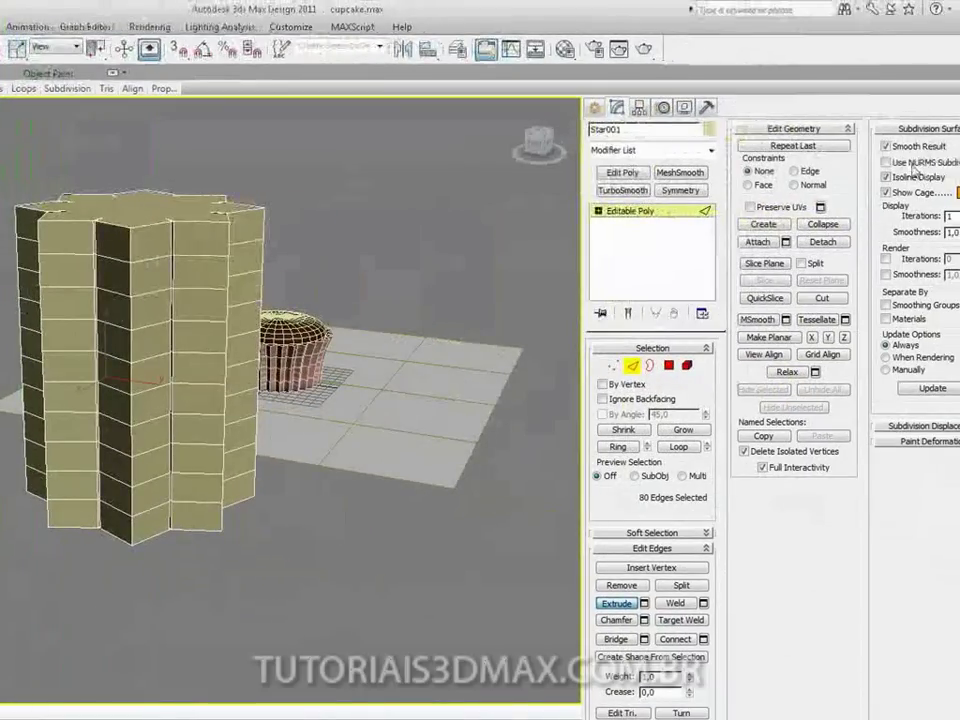
- Smooth the grooved column with NURMS subdivision, hide its edged faces, and compare it with the frosting in the reference photo
click(913, 165)
alt+middle_drag(181, 322, 28, 327)
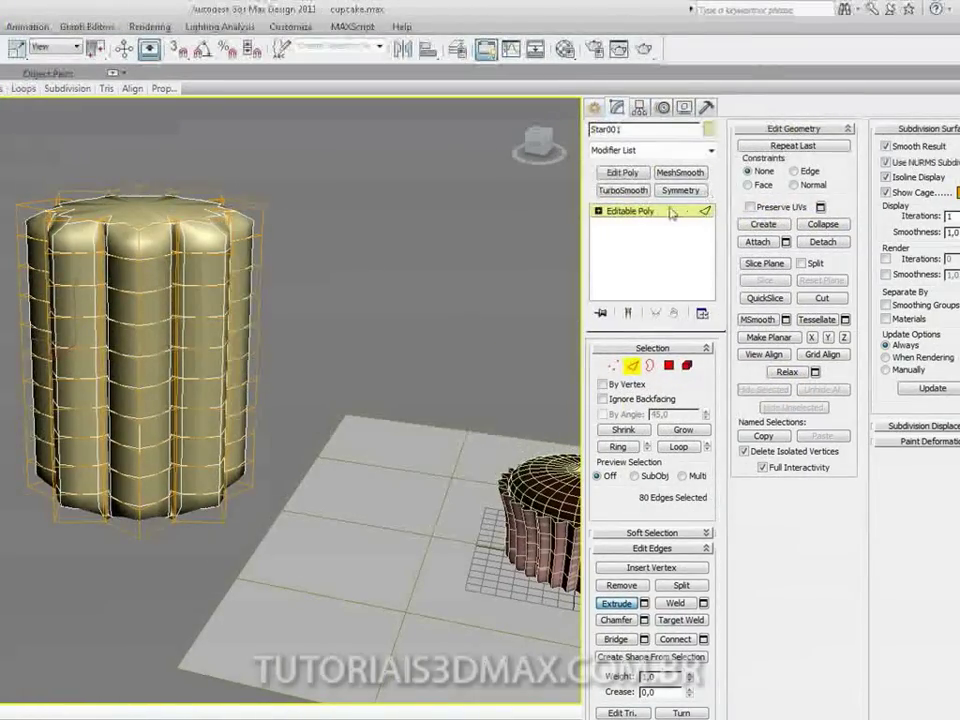
click(672, 211)
key(F4)
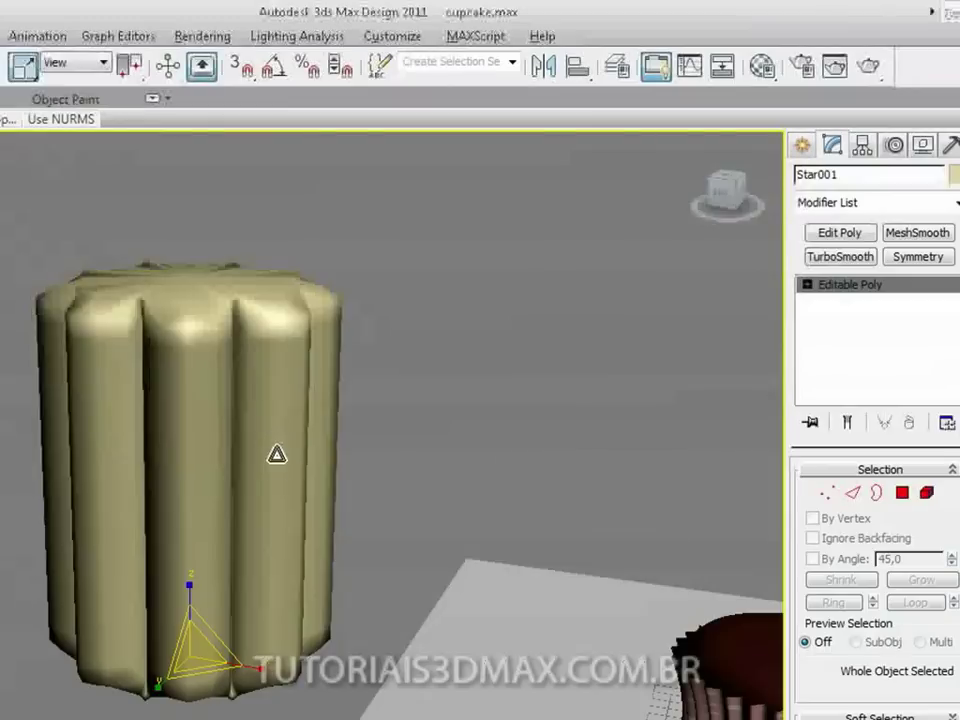
alt+middle_drag(277, 455, 280, 539)
key(alt+Tab)
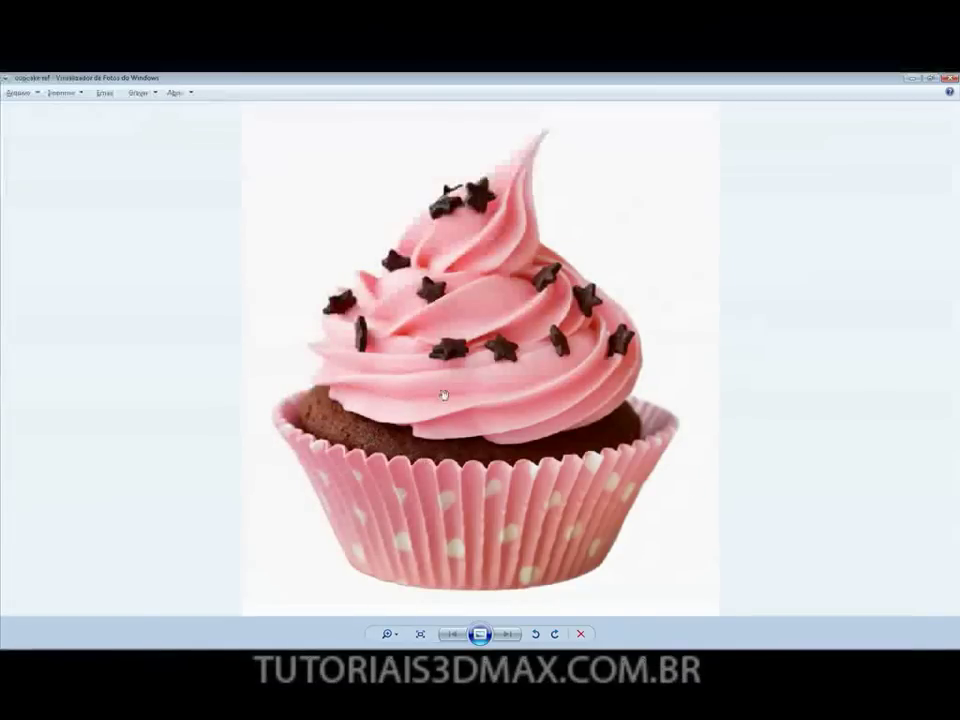
key(alt+Tab)
alt+middle_drag(349, 330, 349, 382)
key(alt+Tab)
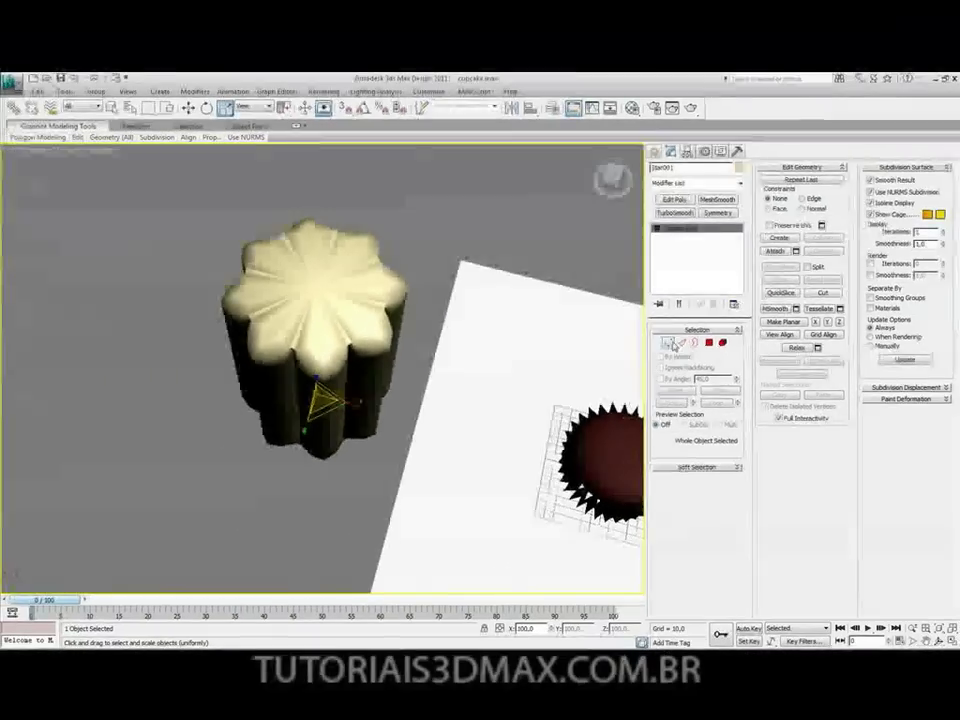
- In the Top view, select the stacked vertices at each of the star's two upper tips and pull them outward
click(672, 344)
alt+middle_drag(318, 325, 303, 380)
alt+middle_drag(287, 284, 299, 273)
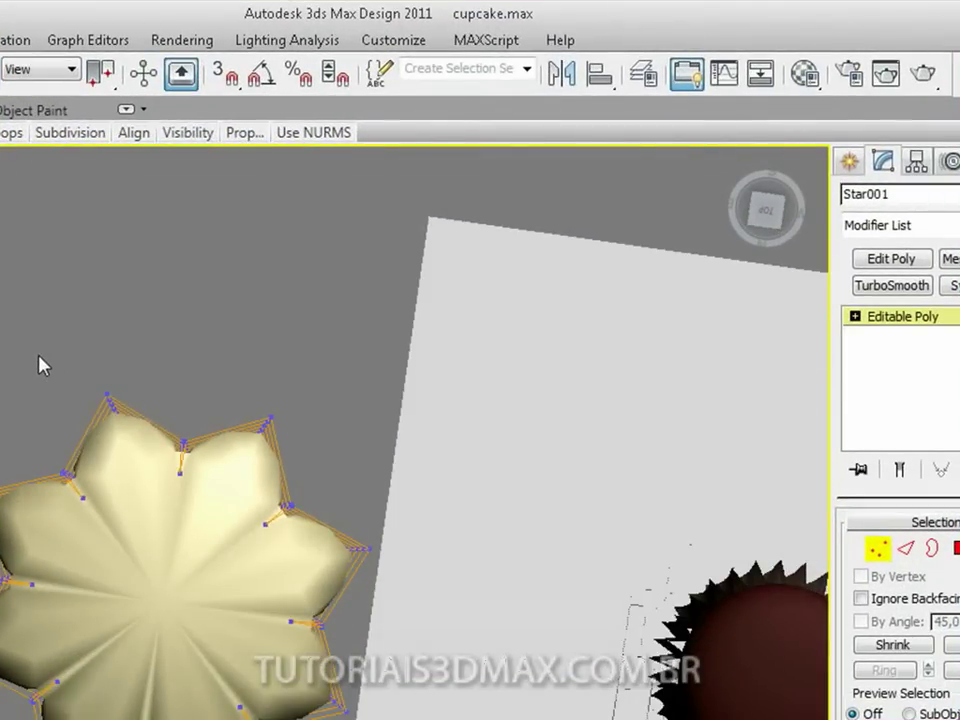
key(t)
middle_drag(38, 357, 38, 455)
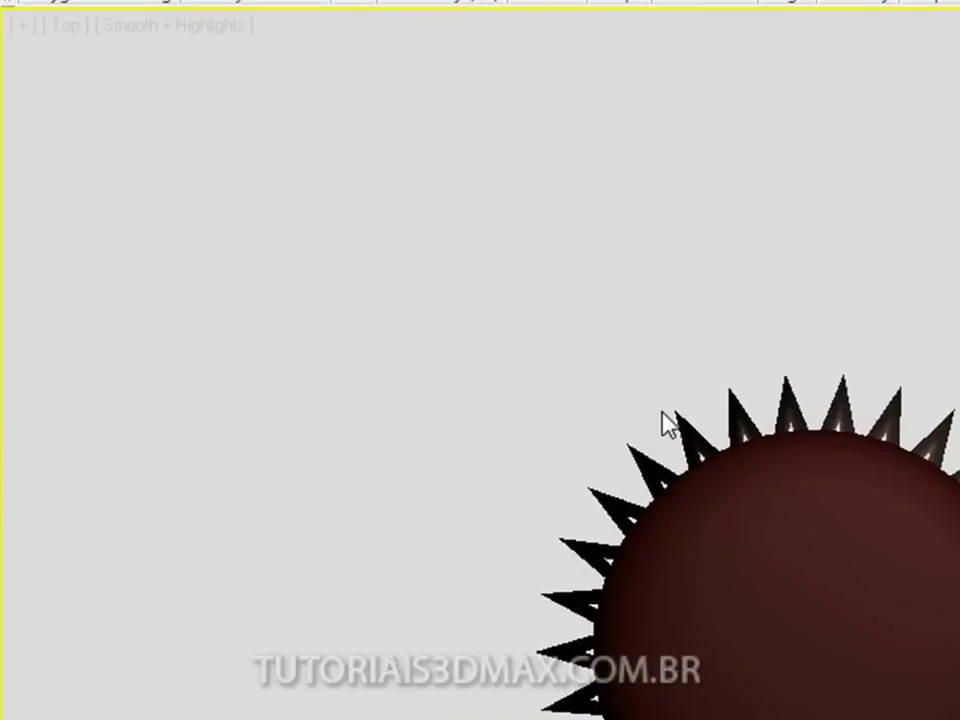
key(z)
middle_drag(668, 390, 750, 573)
scroll(752, 546, down, 2)
scroll(825, 424, down, 3)
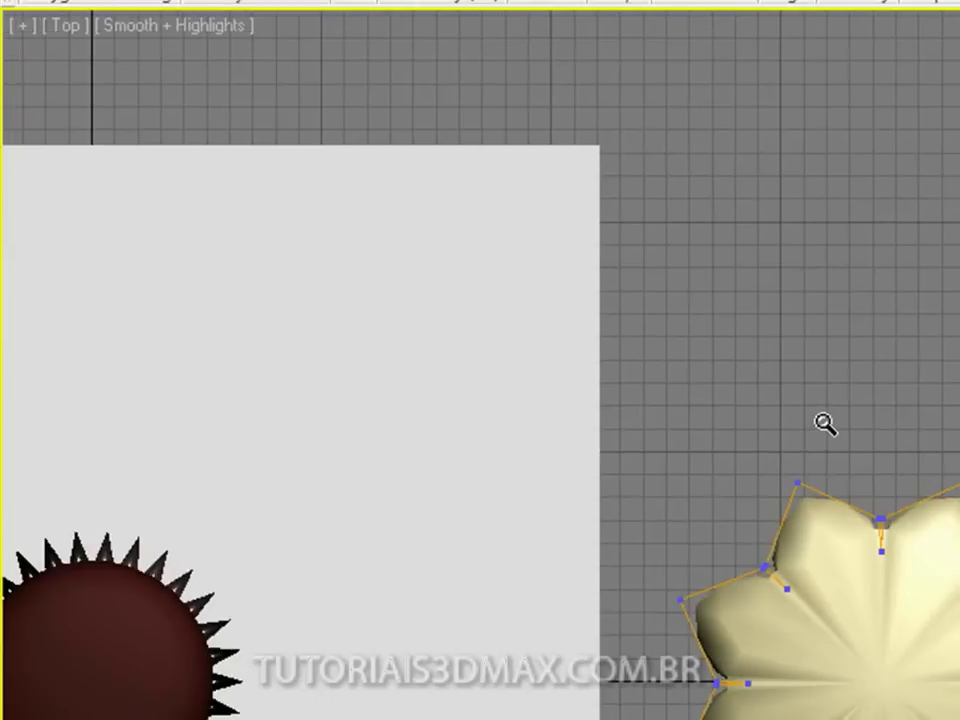
scroll(783, 358, up, 2)
key(w)
drag(685, 365, 783, 424)
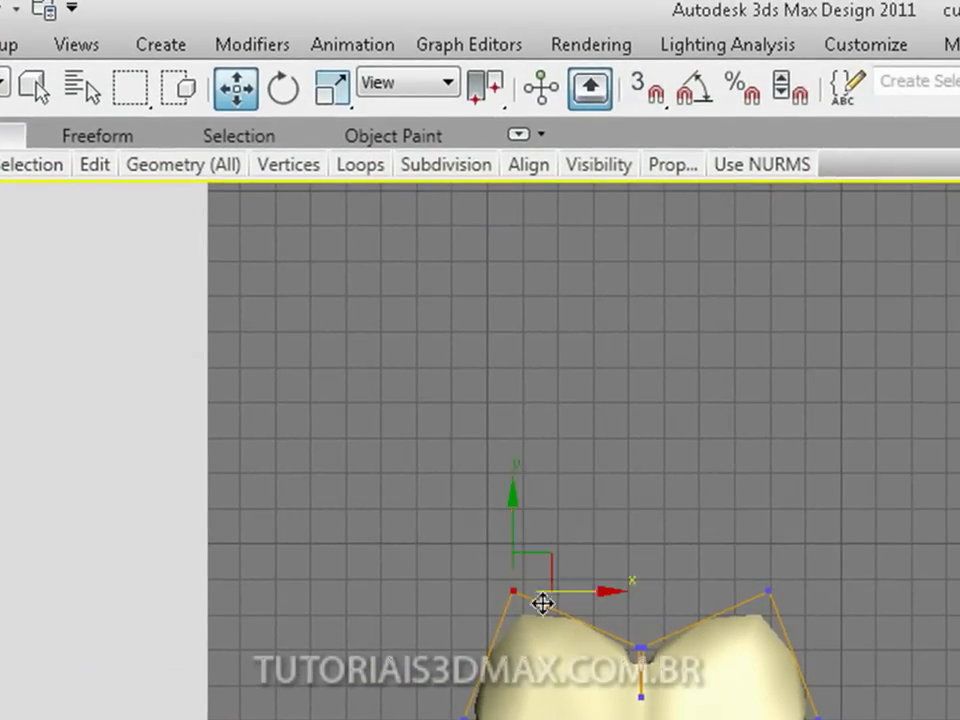
ctrl+drag(772, 578, 750, 605)
click(596, 511)
drag(439, 511, 490, 482)
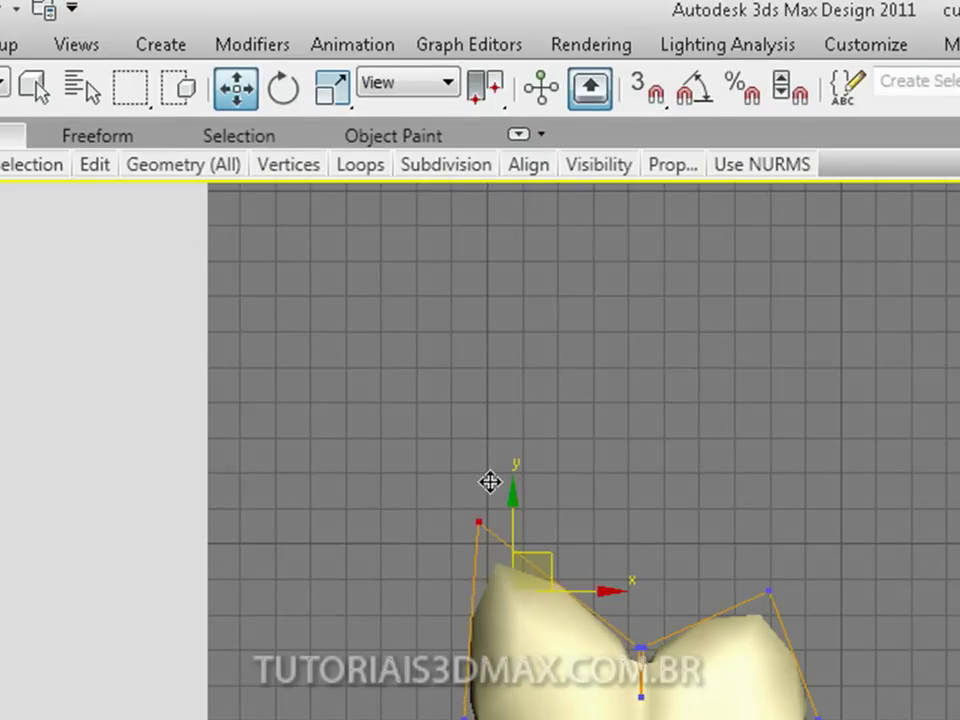
drag(789, 546, 849, 489)
- Pull the vertices of the remaining star tips outward by slightly uneven amounts and leave vertex editing
drag(682, 370, 682, 370)
drag(754, 321, 856, 292)
drag(795, 523, 816, 585)
mouse_move(620, 650)
mouse_down()
mouse_move(545, 575)
mouse_move(628, 643)
mouse_up()
middle_drag(564, 616, 634, 553)
drag(443, 614, 364, 513)
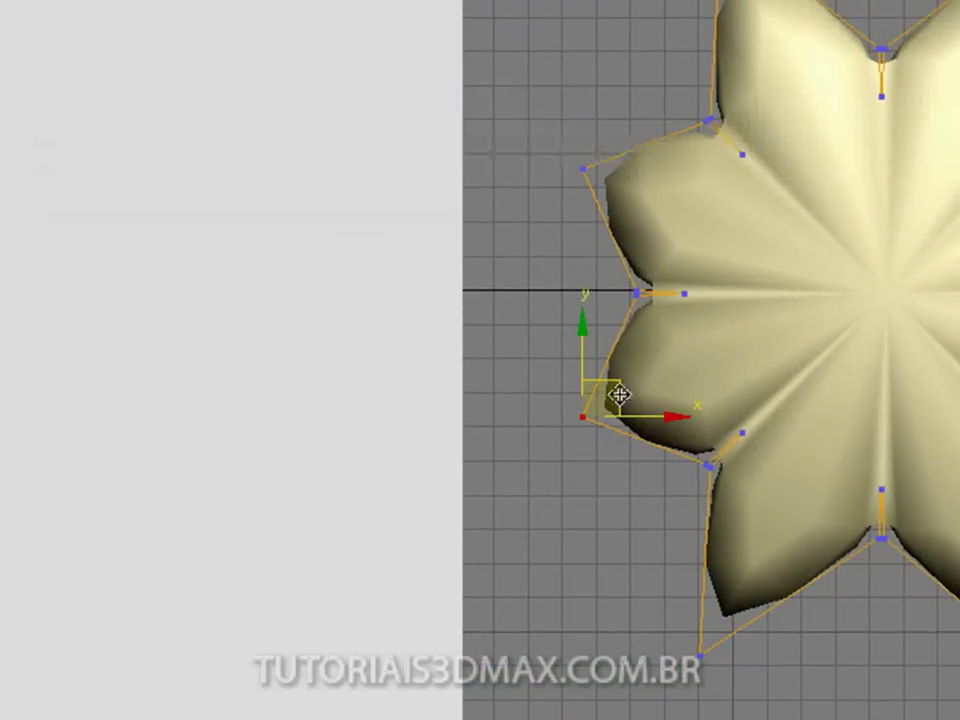
drag(620, 395, 557, 403)
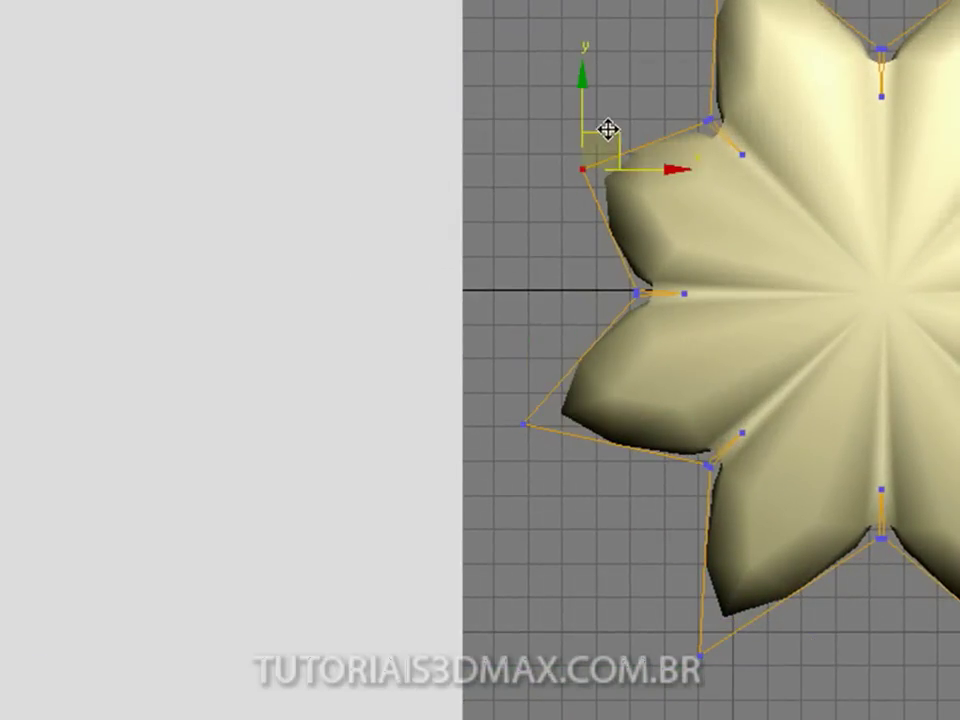
drag(608, 130, 572, 95)
scroll(567, 93, down, 3)
middle_drag(786, 401, 754, 339)
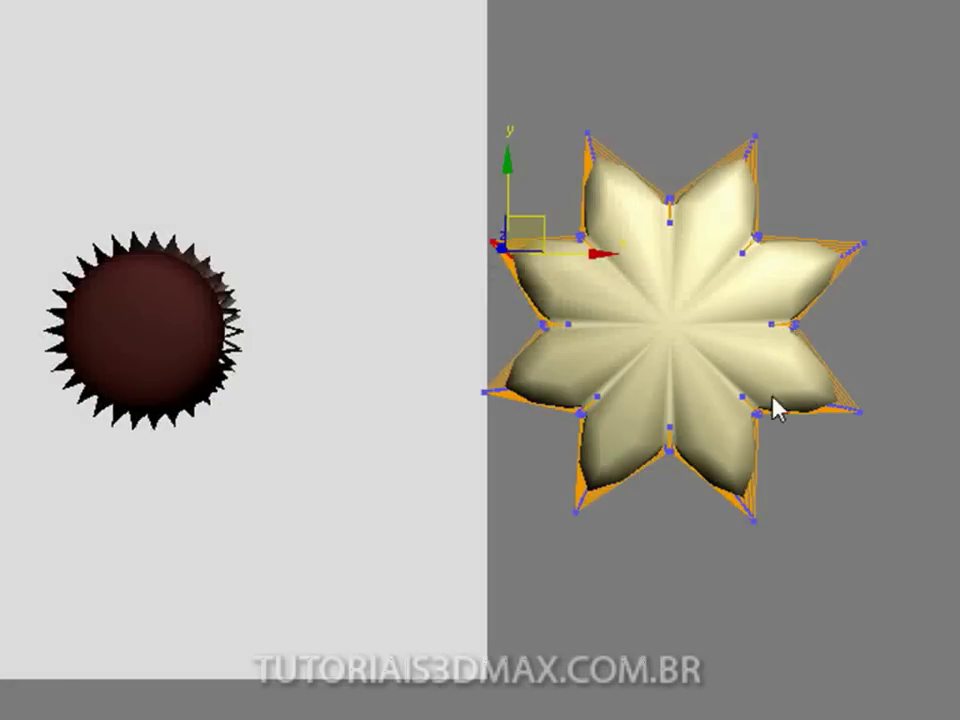
alt+middle_drag(776, 408, 133, 489)
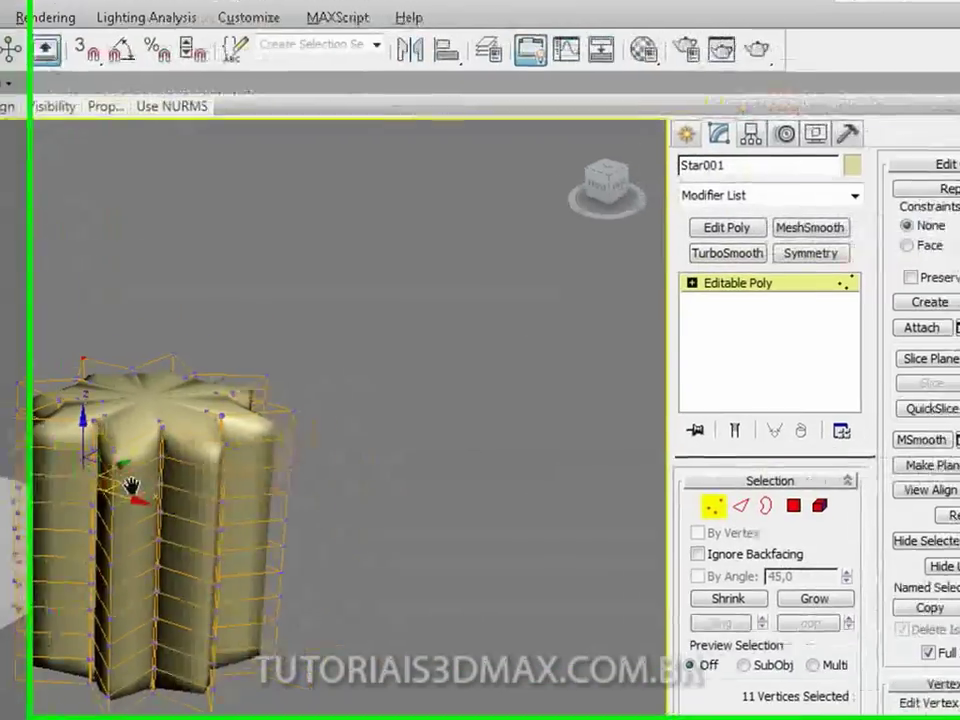
click(733, 307)
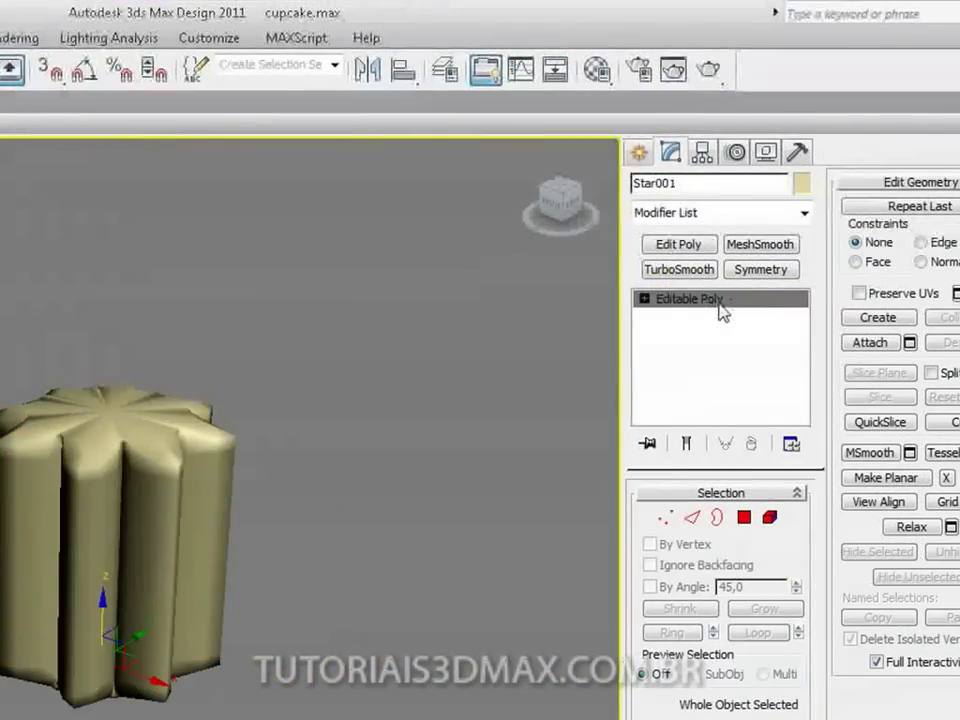
- Scale the whole star column down uniformly and stretch it along Z into a long, slender column
click(461, 411)
click(128, 500)
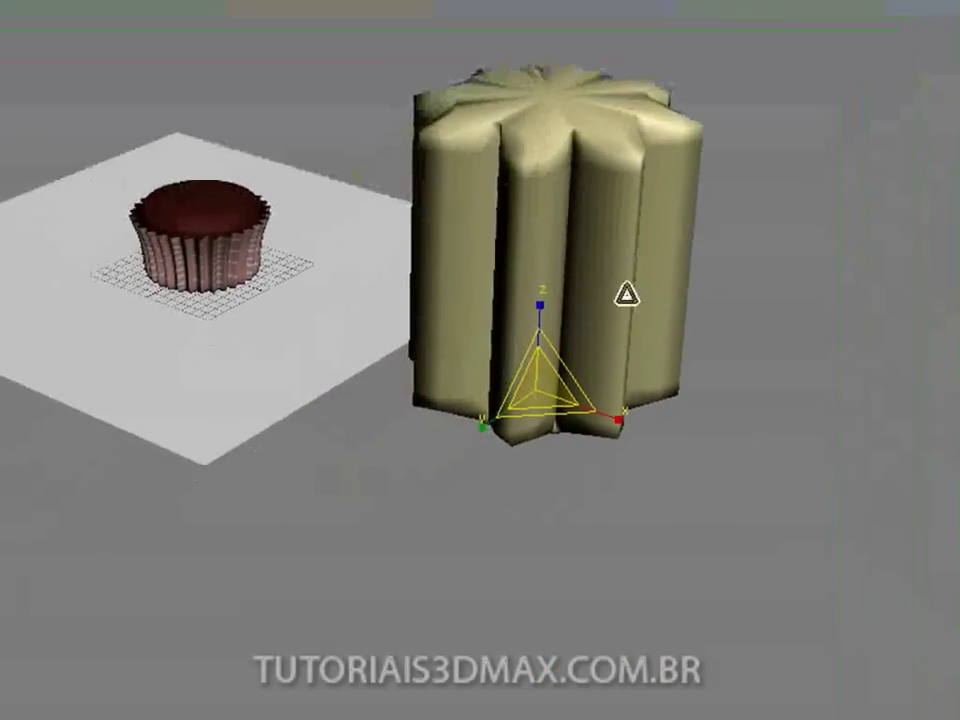
drag(537, 385, 476, 652)
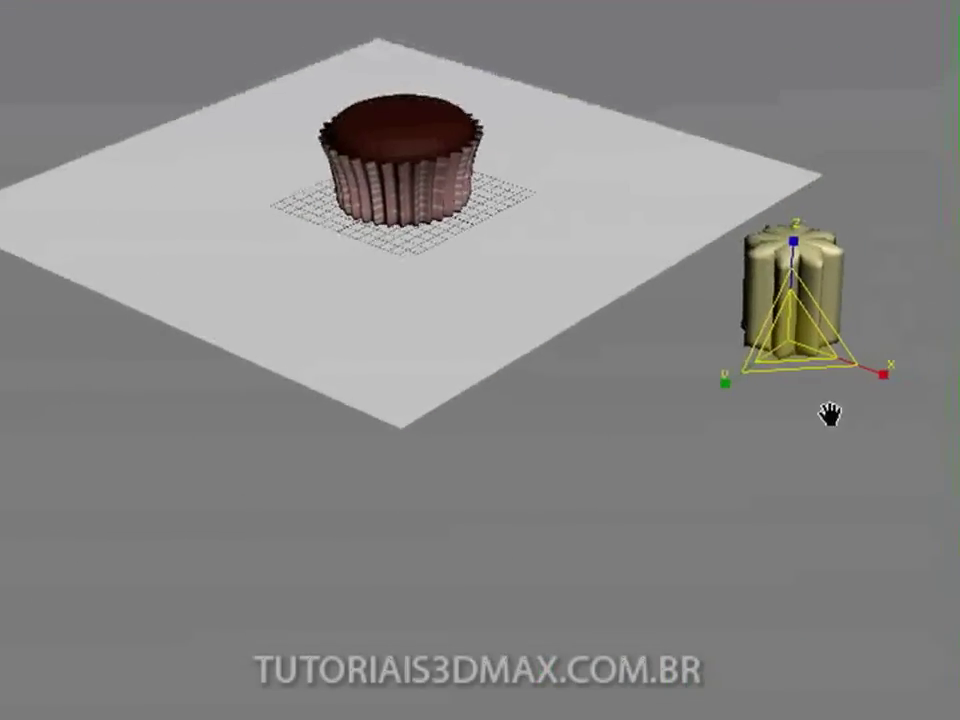
scroll(830, 414, up, 4)
middle_drag(830, 414, 577, 275)
drag(810, 380, 789, 495)
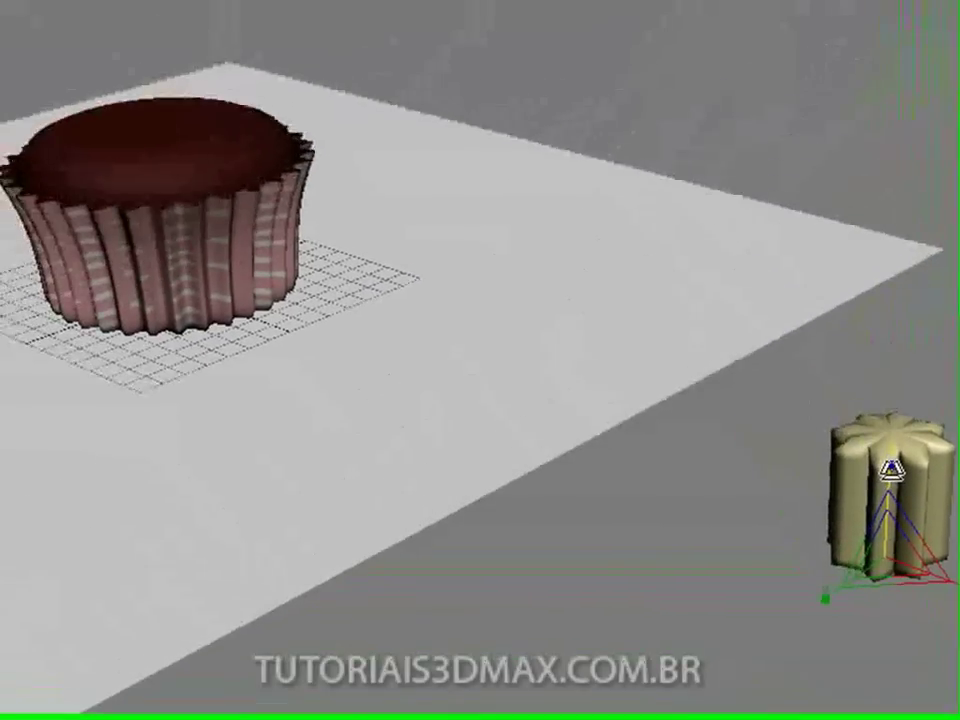
drag(889, 467, 883, 88)
middle_drag(886, 107, 918, 308)
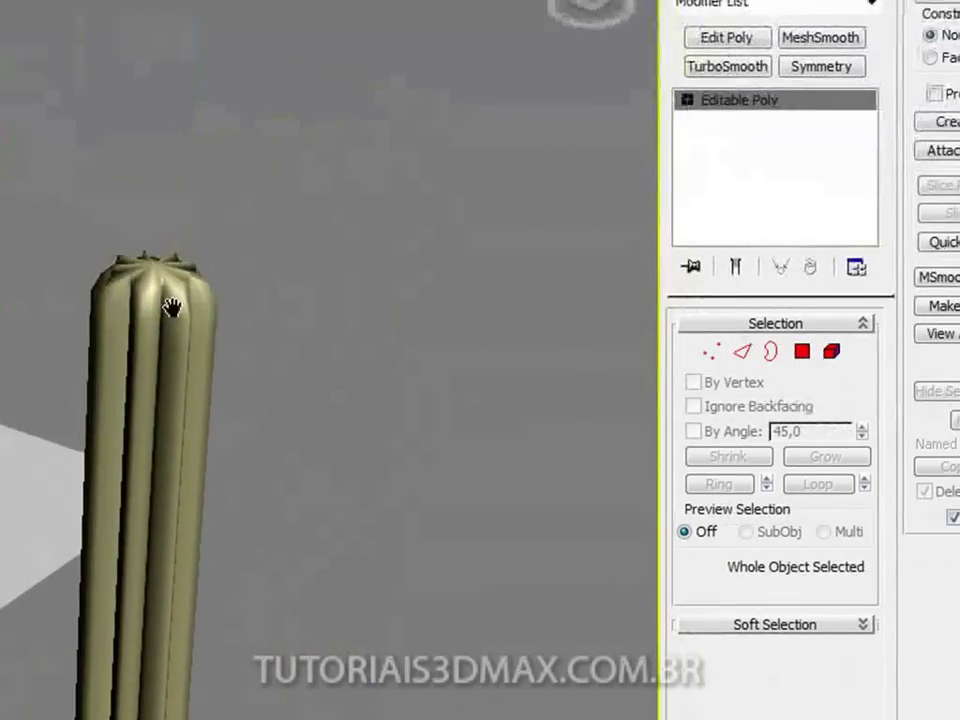
- Select the polygon capping the column's upper end and move it up along Z
click(710, 352)
middle_drag(326, 268, 154, 349)
scroll(197, 354, up, 5)
alt+middle_drag(200, 390, 232, 385)
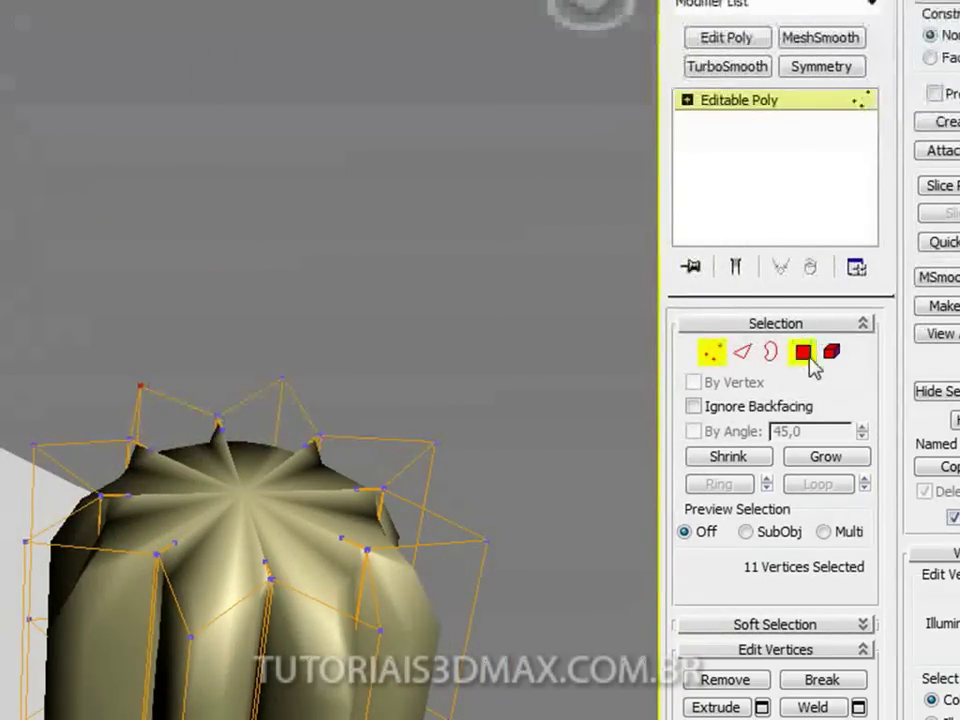
click(803, 352)
click(285, 530)
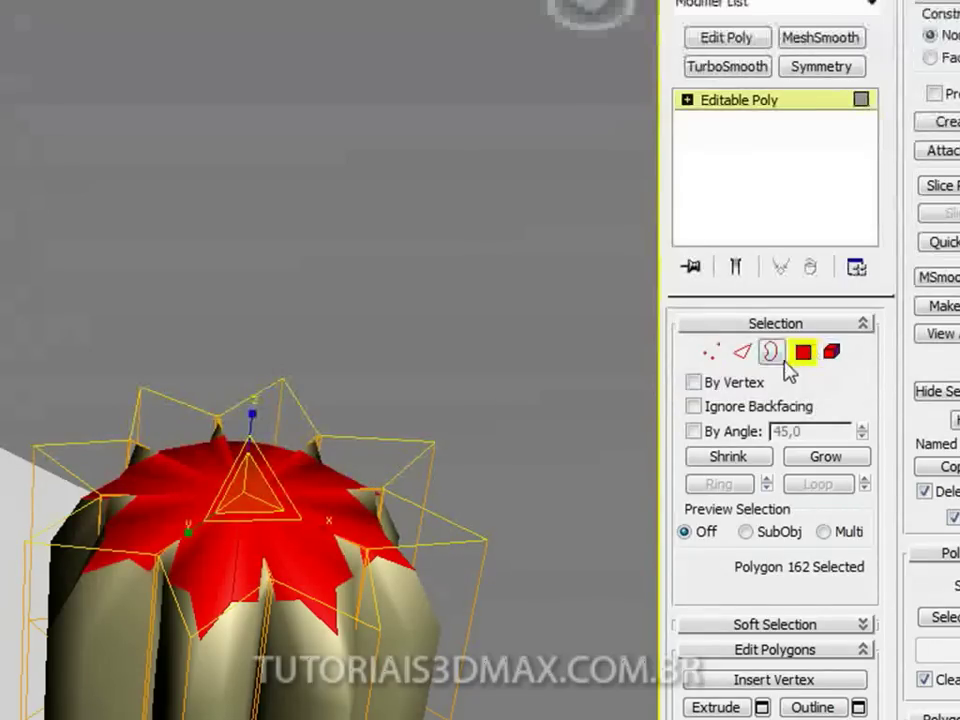
key(w)
drag(243, 435, 253, 303)
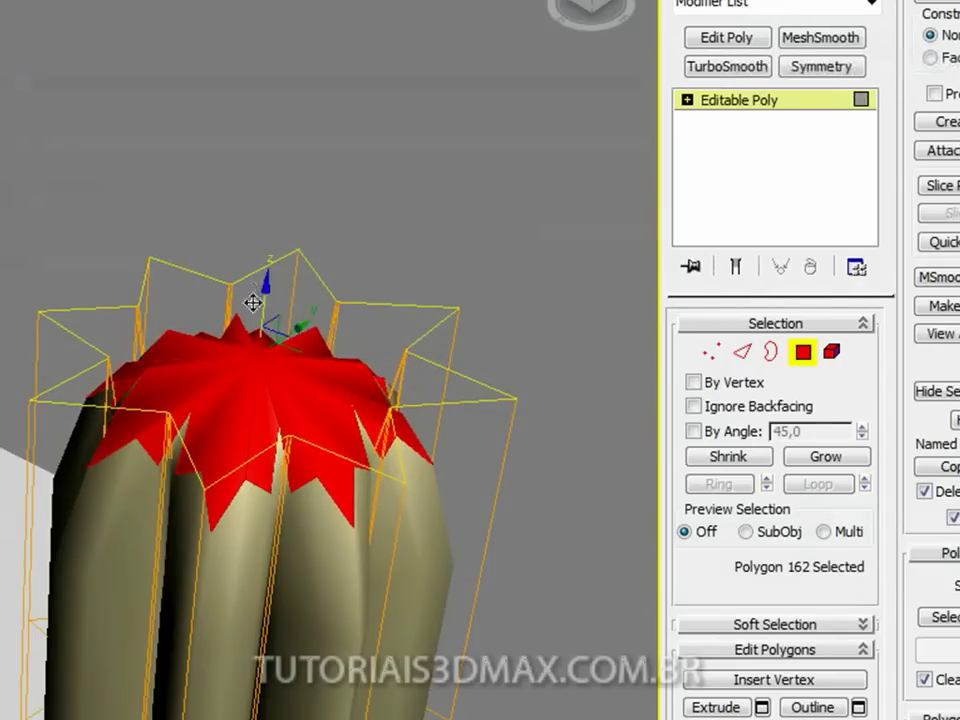
- Scale the cap polygon down to taper the column into a pointed tip, following the frosting peak in the reference photo
key(r)
drag(261, 348, 214, 568)
key(alt+Tab)
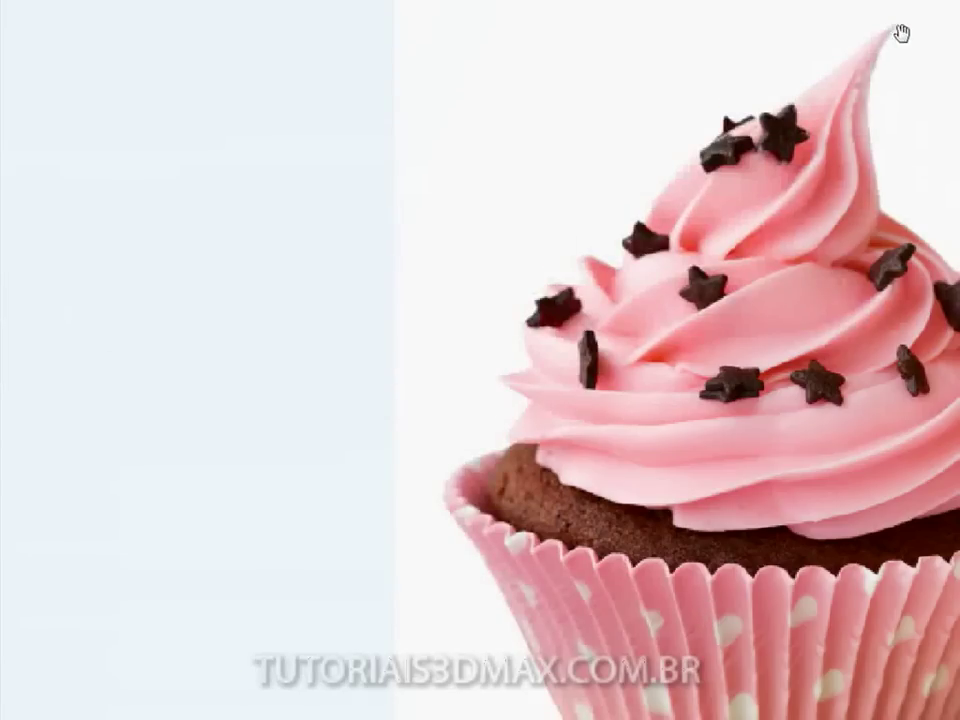
key(alt+Tab)
drag(755, 366, 668, 675)
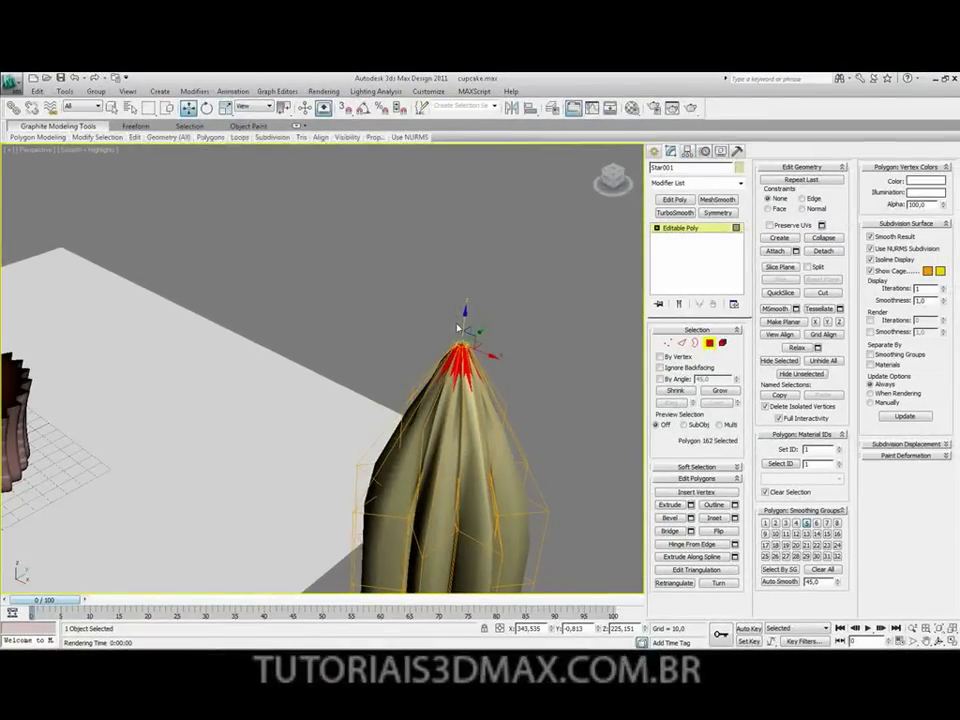
- Move the column's upper cap polygon further up along Z to lengthen the pointed tip
drag(465, 312, 464, 268)
middle_drag(480, 460, 407, 253)
scroll(407, 300, down, 4)
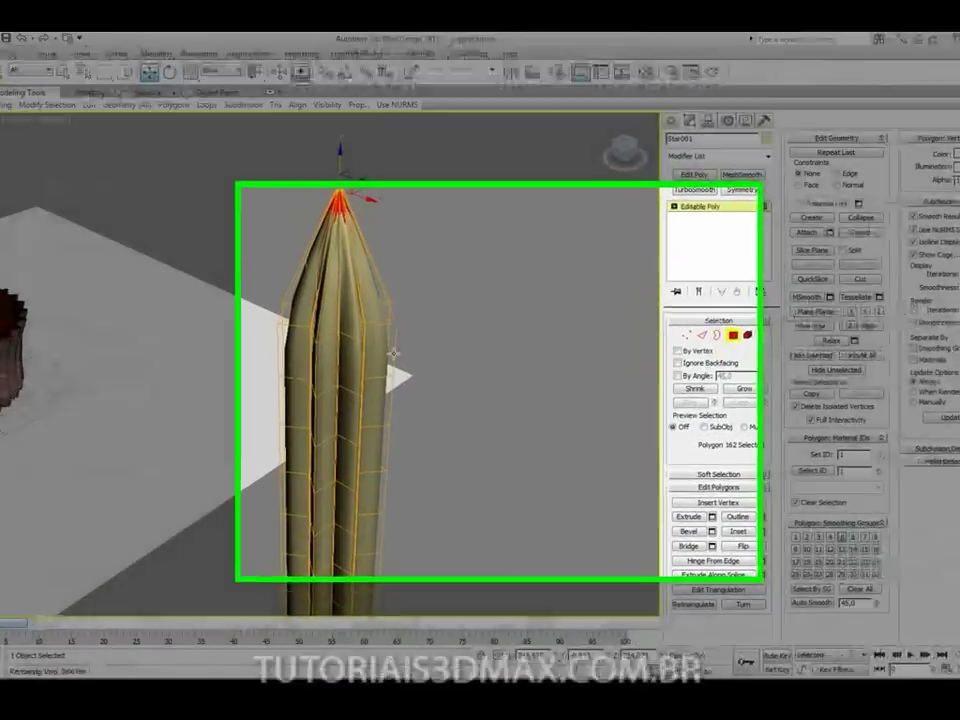
middle_drag(407, 358, 405, 310)
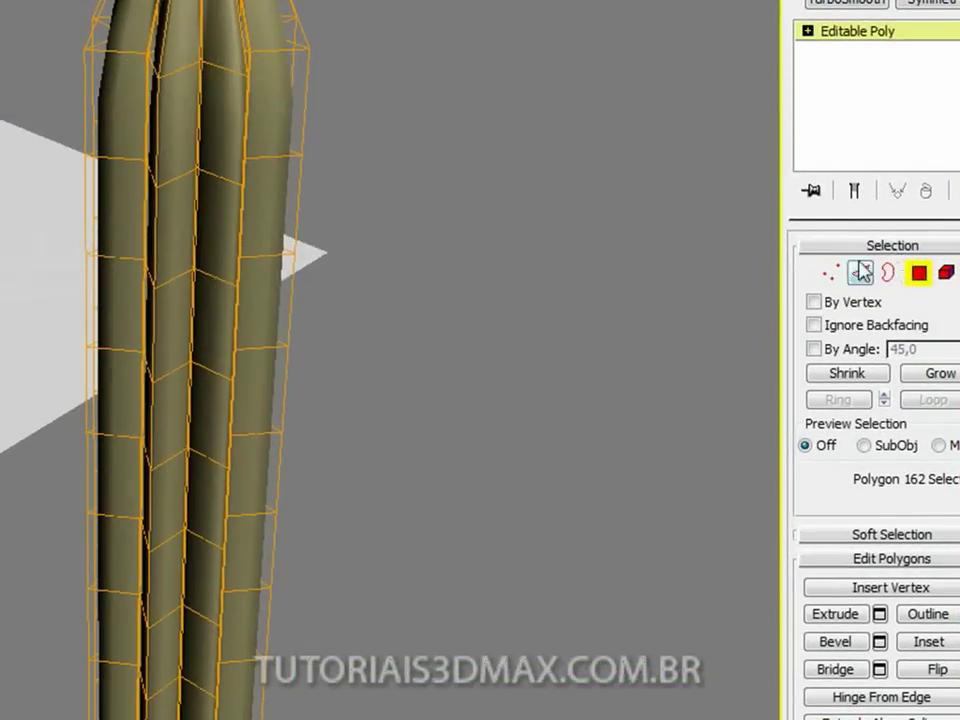
- Select the polygon capping the column's lower end
middle_drag(228, 350, 286, 277)
mouse_move(298, 369)
alt+middle_down()
mouse_move(280, 348)
mouse_move(277, 310)
alt+middle_up()
middle_drag(281, 440, 282, 363)
click(918, 276)
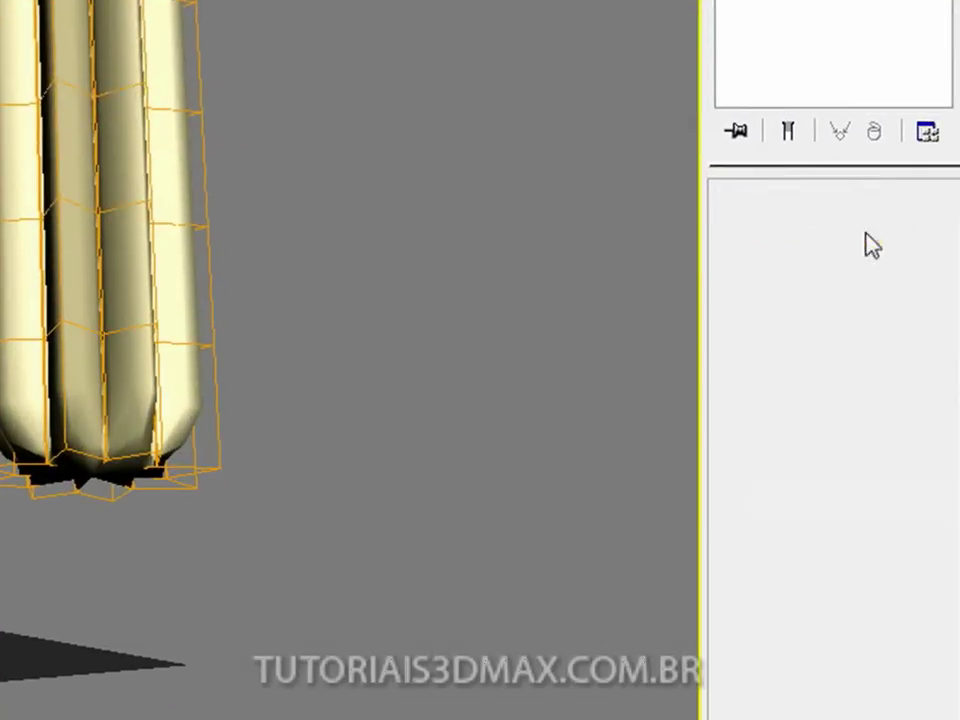
click(863, 230)
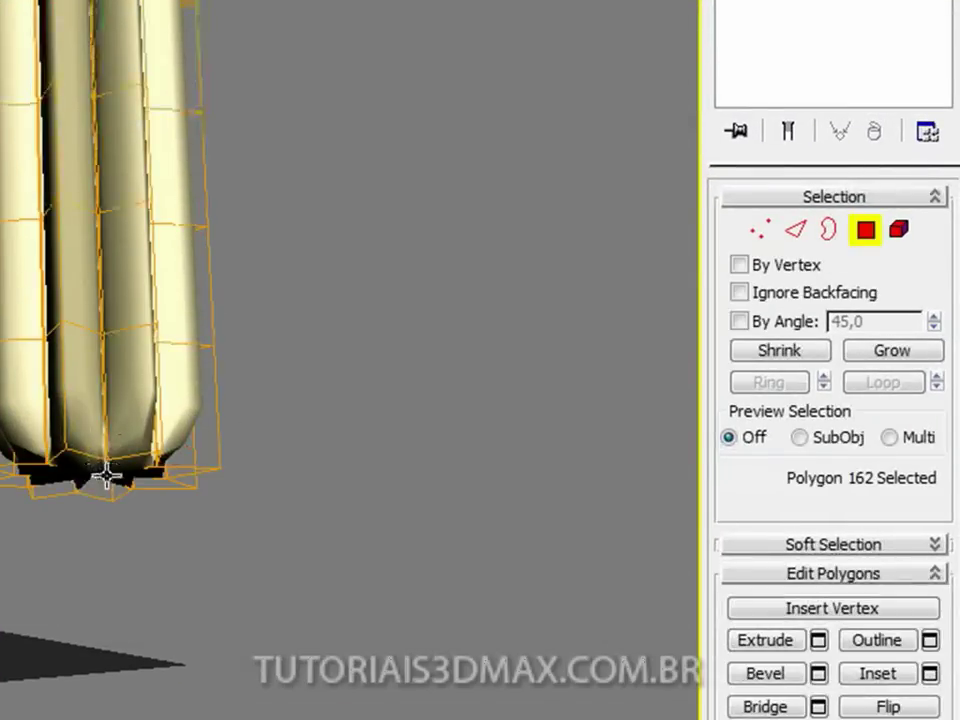
click(106, 476)
- Scale the lower cap polygon down to taper the bottom end of the column
middle_drag(91, 395, 618, 391)
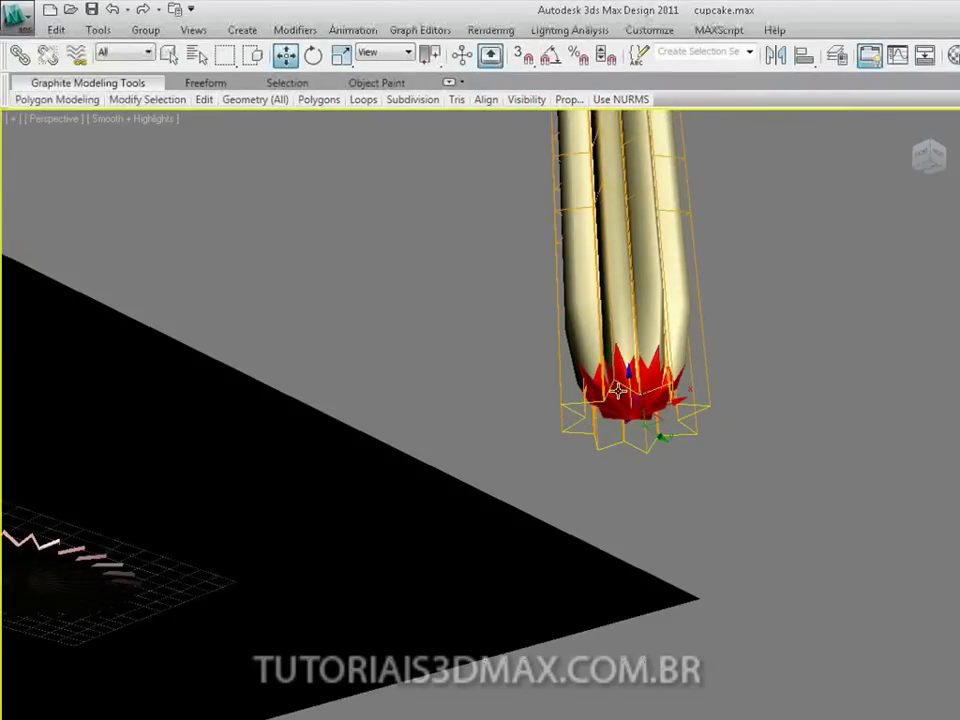
key(r)
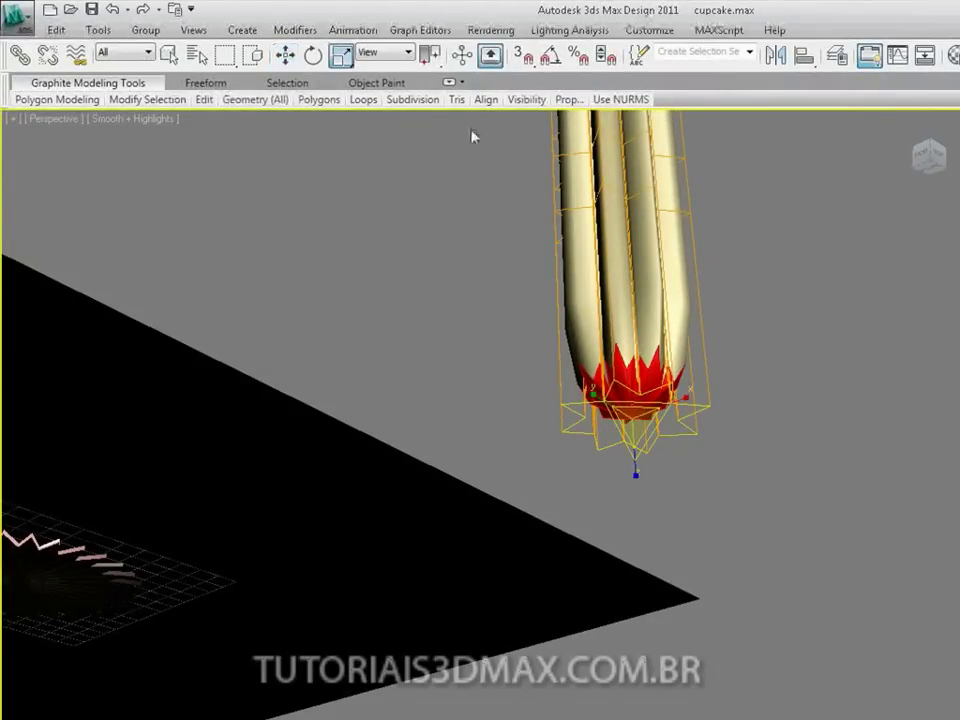
drag(636, 422, 629, 607)
drag(798, 397, 805, 562)
- Move the lower cap polygon along Z to shape a pointed bottom tip, and compare the column with the reference photo
alt+middle_drag(812, 308, 833, 358)
key(w)
drag(886, 465, 887, 327)
middle_drag(879, 188, 852, 360)
scroll(852, 360, down, 4)
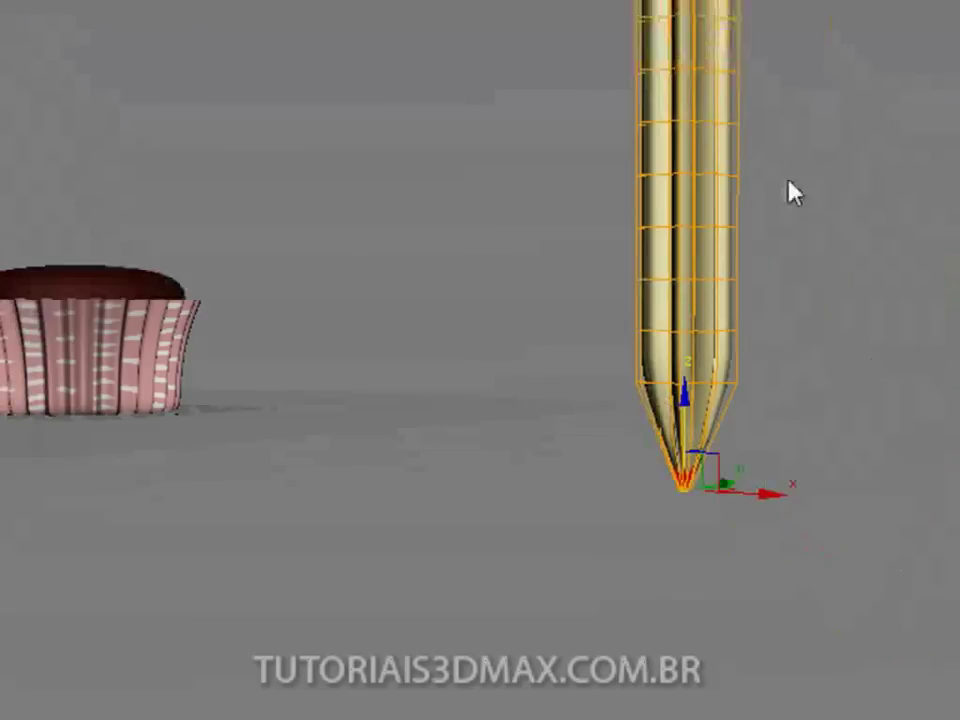
middle_drag(788, 180, 830, 290)
key(alt+Tab)
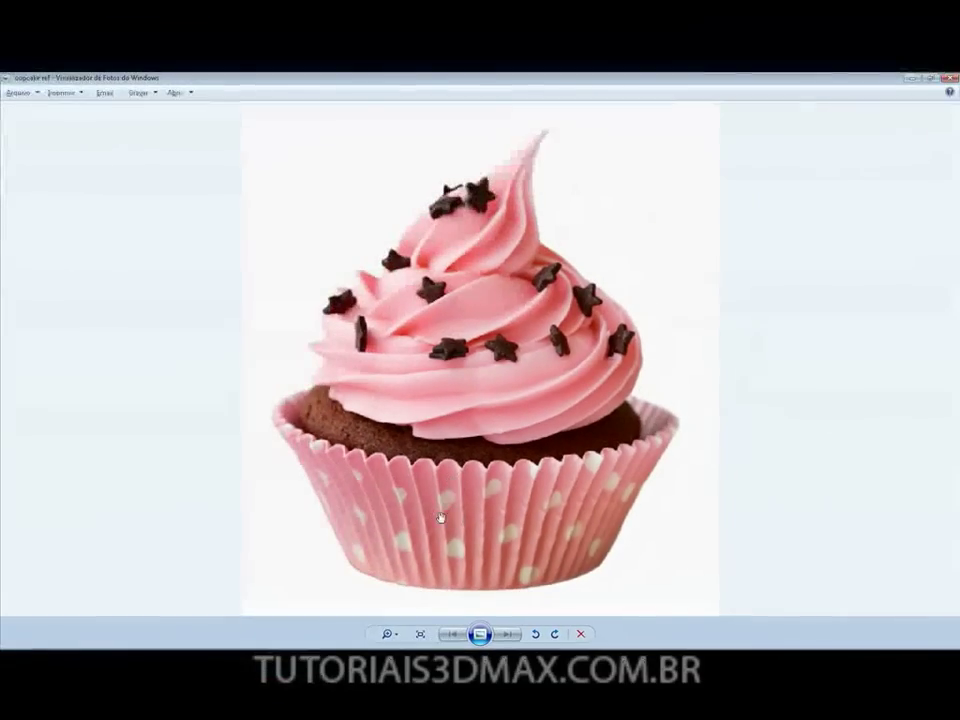
key(alt+Tab)
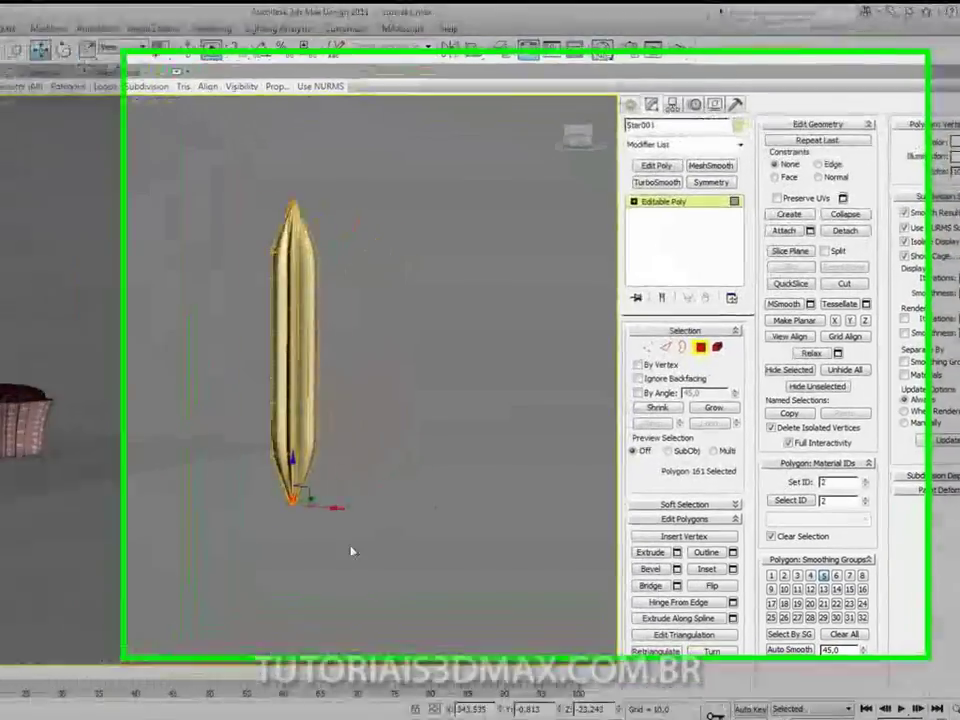
- Name the unused fourth material massa and set its shader to Translucent Shader
key(m)
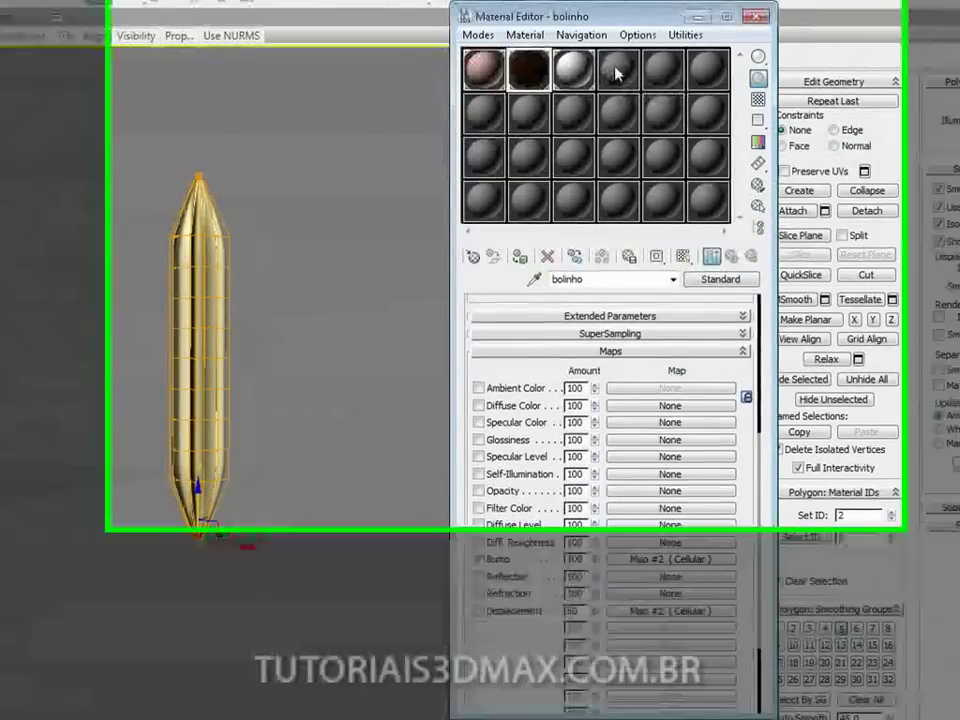
click(618, 70)
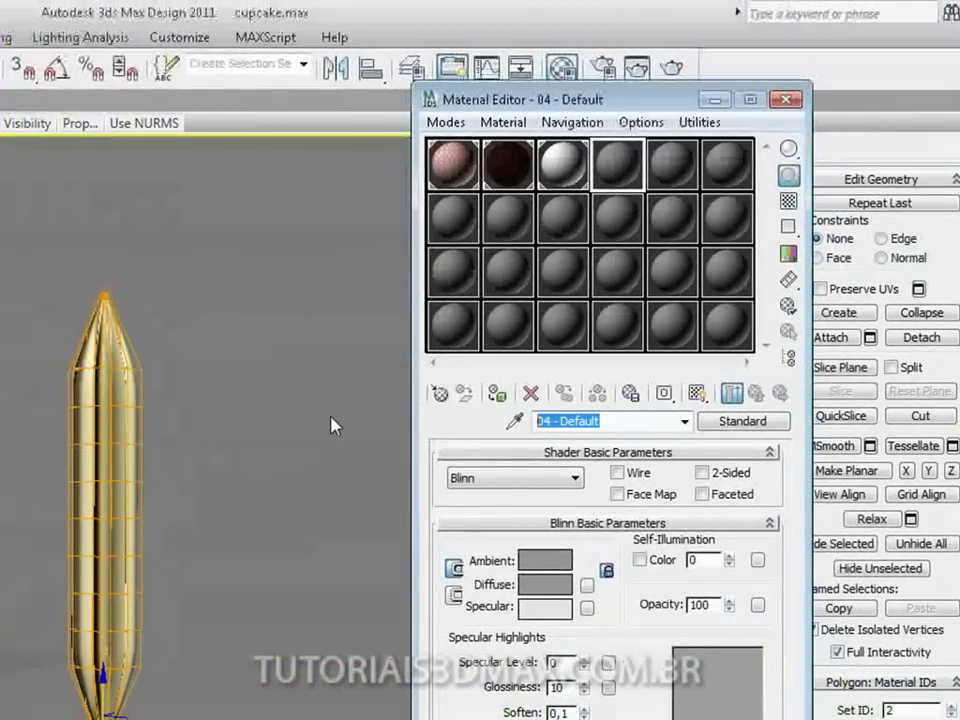
text(massa)
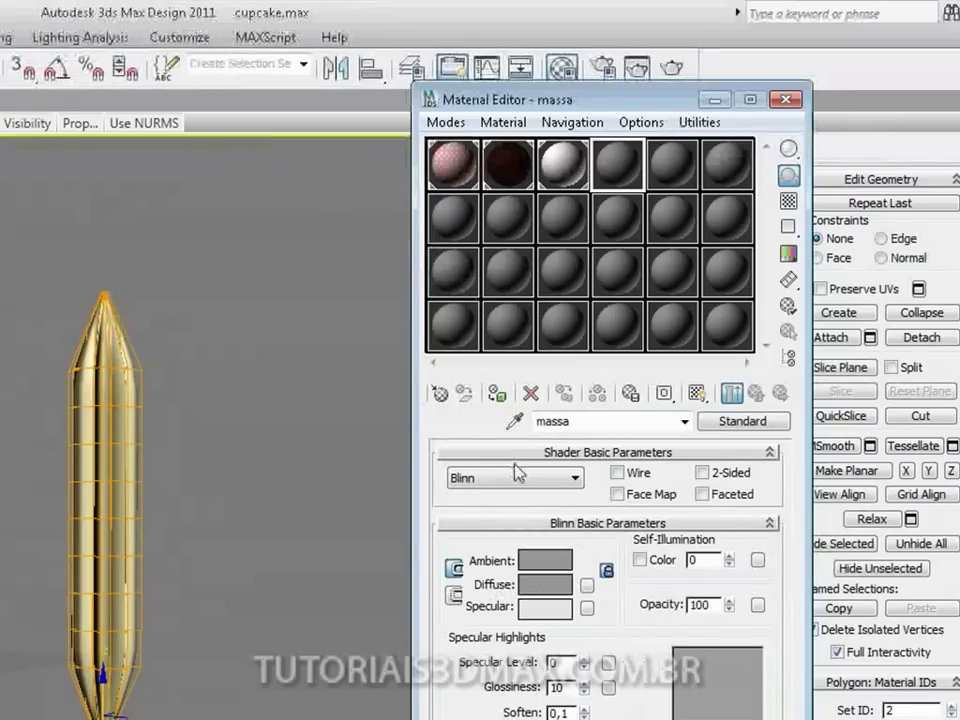
click(574, 478)
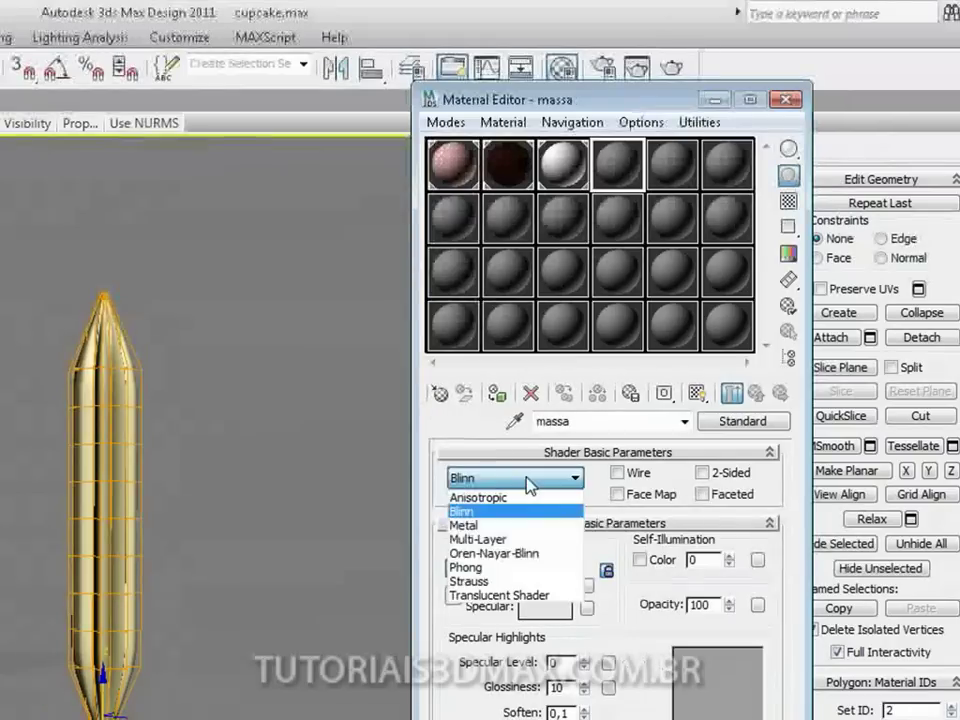
click(489, 596)
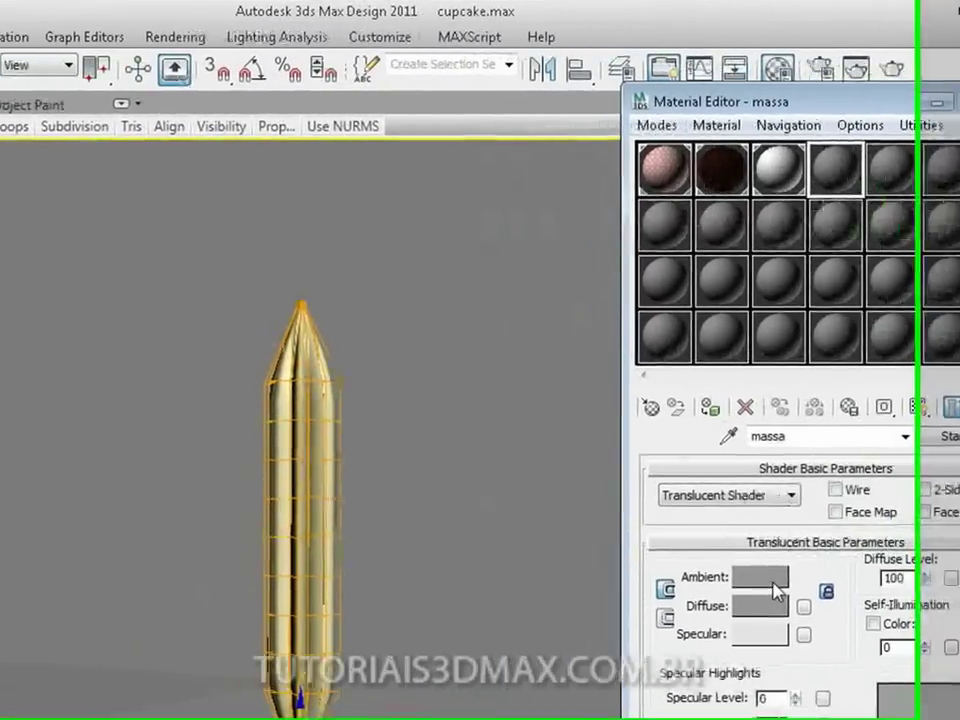
- Set massa's ambient color to a pink sampled from the cupcake wrapper, RGB 185, 130, 130
click(772, 582)
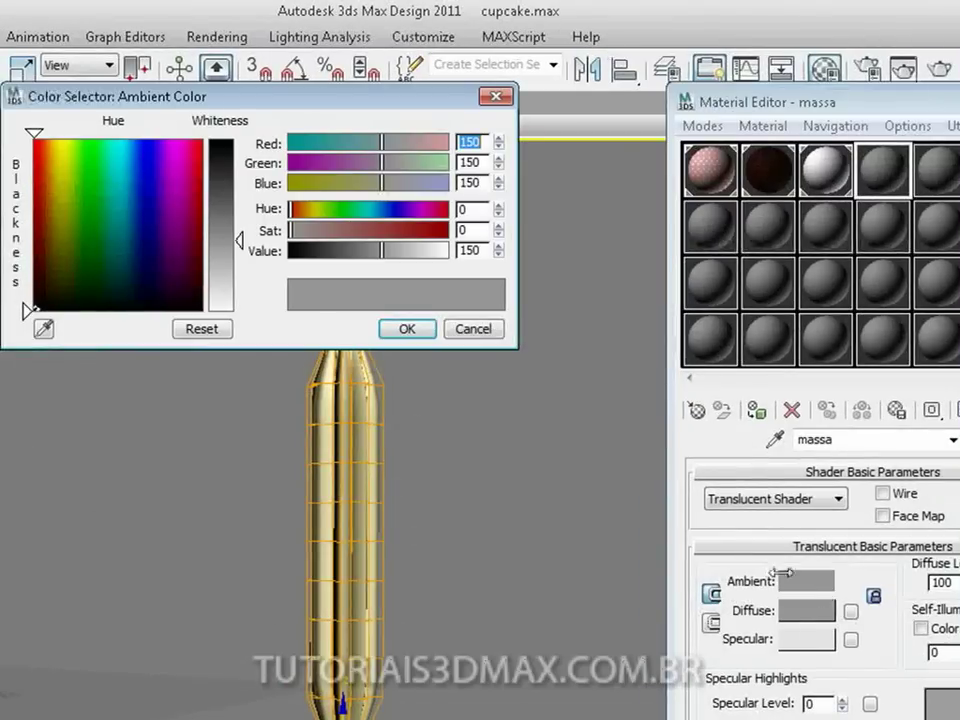
click(44, 330)
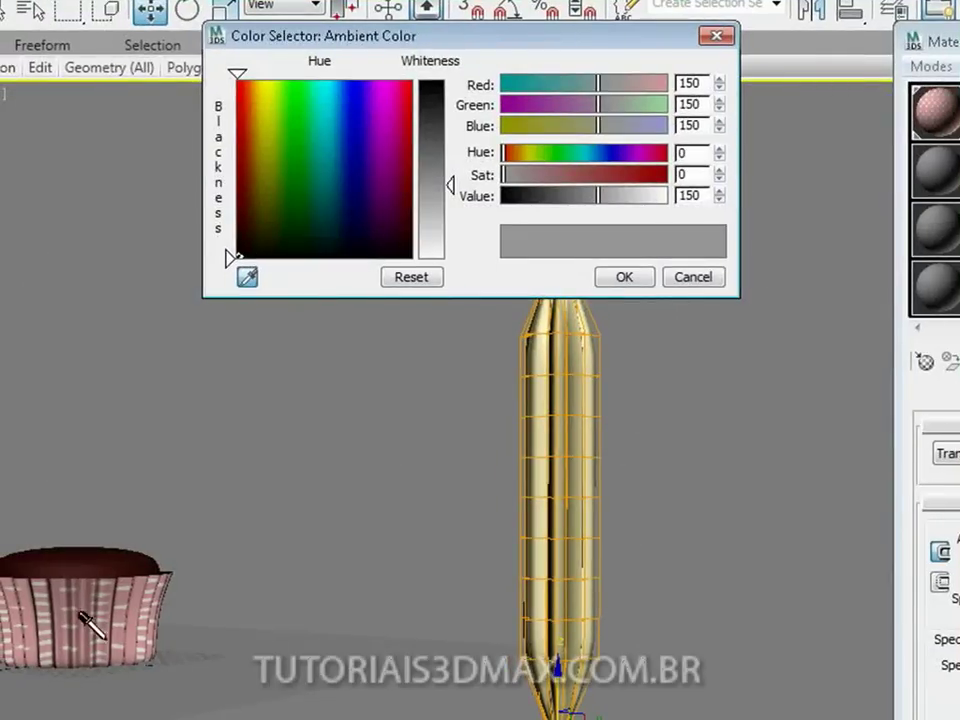
click(117, 638)
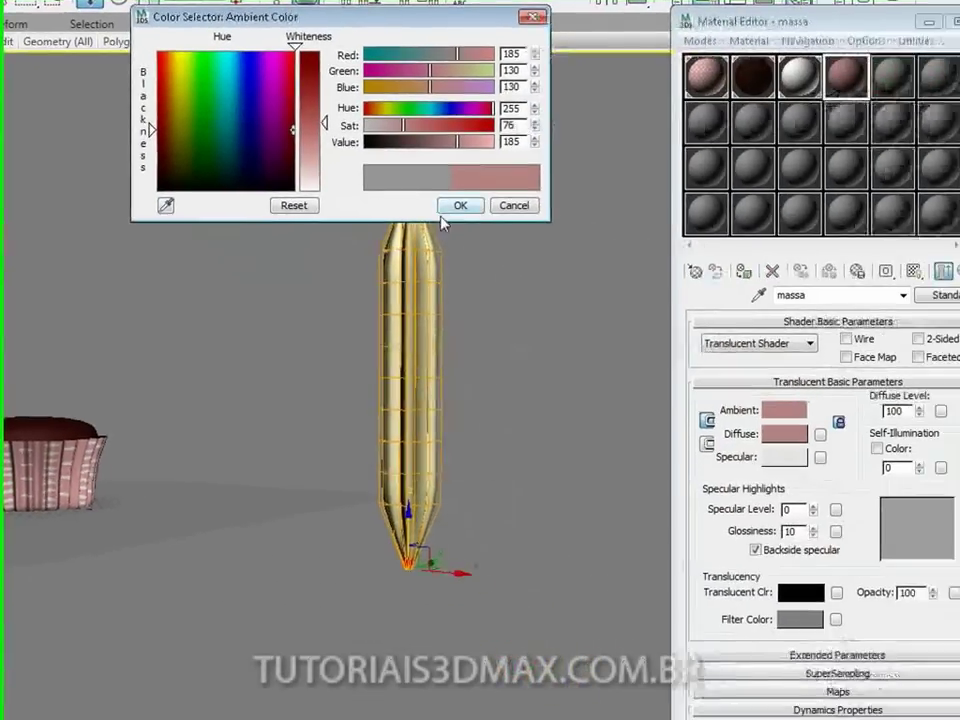
click(624, 277)
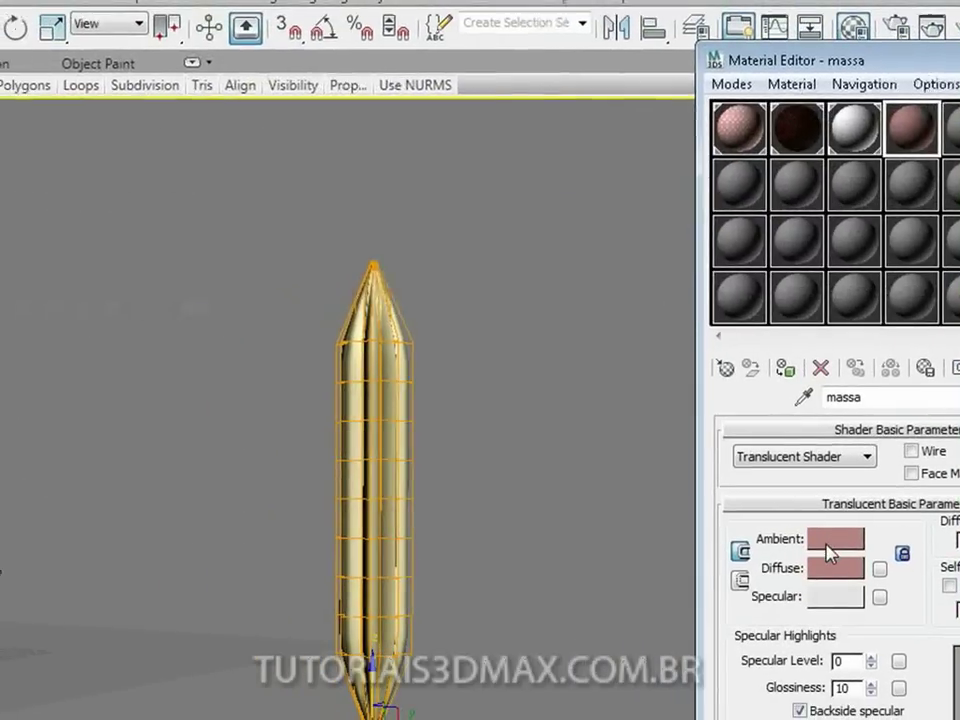
- Resample massa's ambient color from a lighter pink on the cupcake wrapper, RGB 207, 153, 153
click(752, 560)
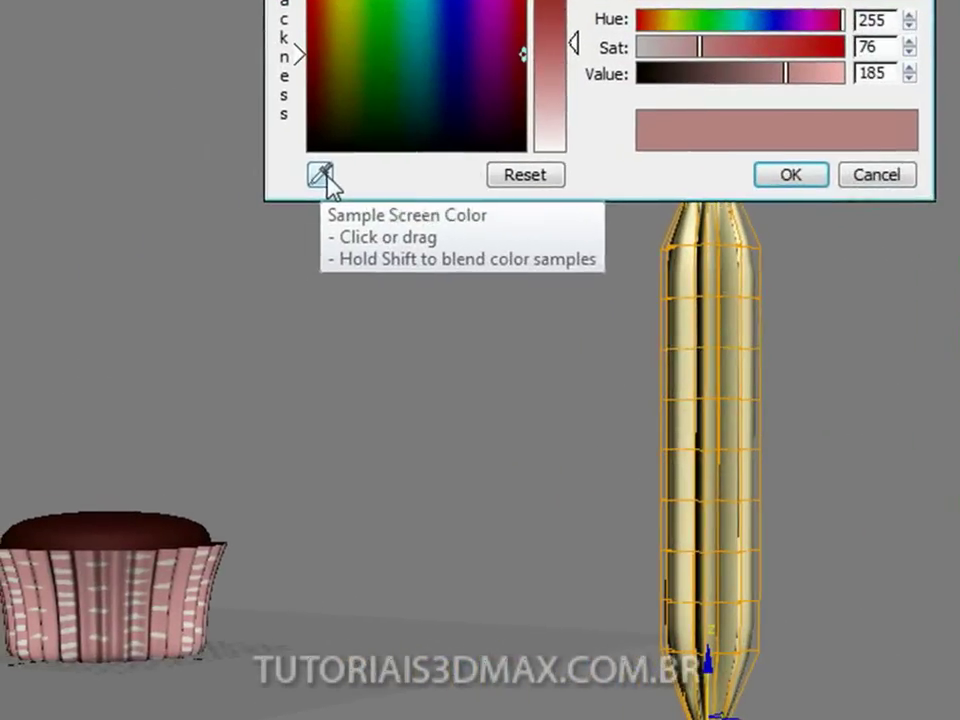
click(320, 176)
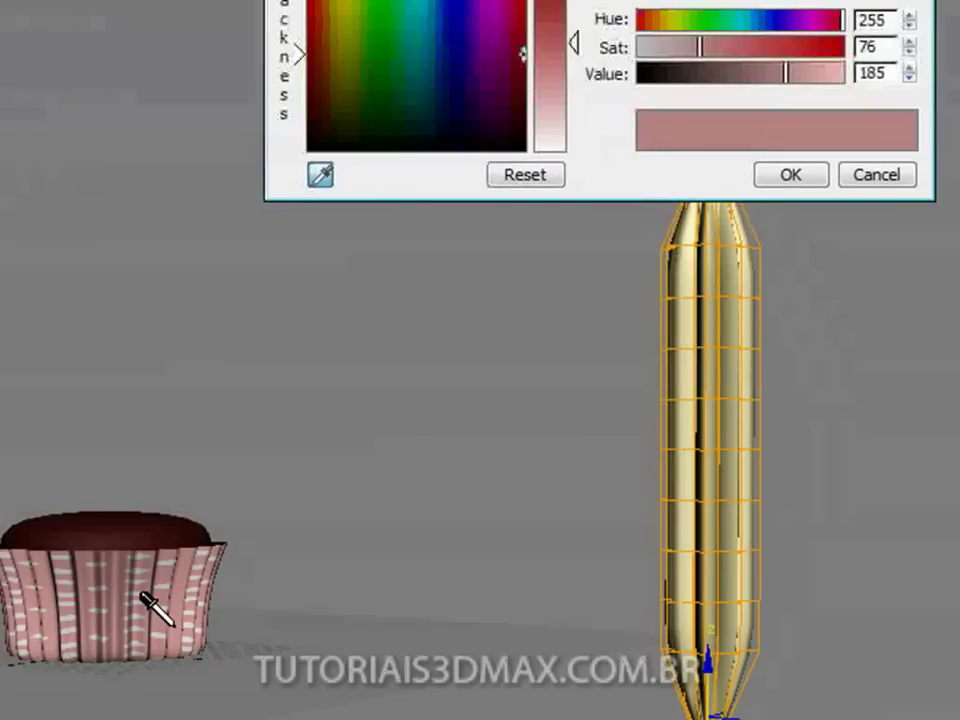
click(174, 628)
drag(566, 76, 569, 66)
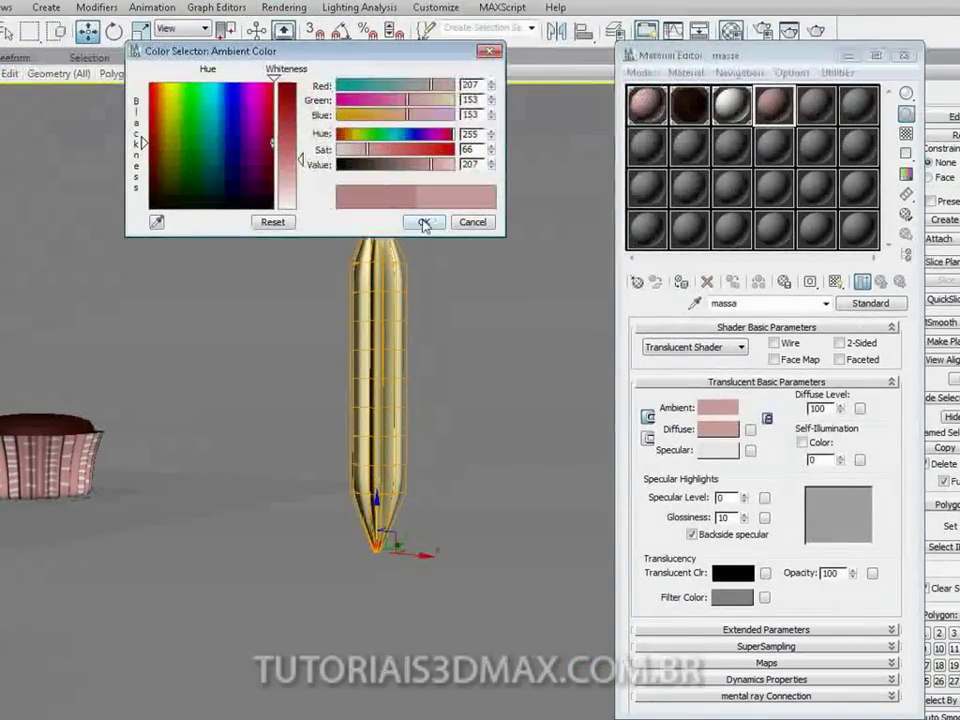
click(423, 222)
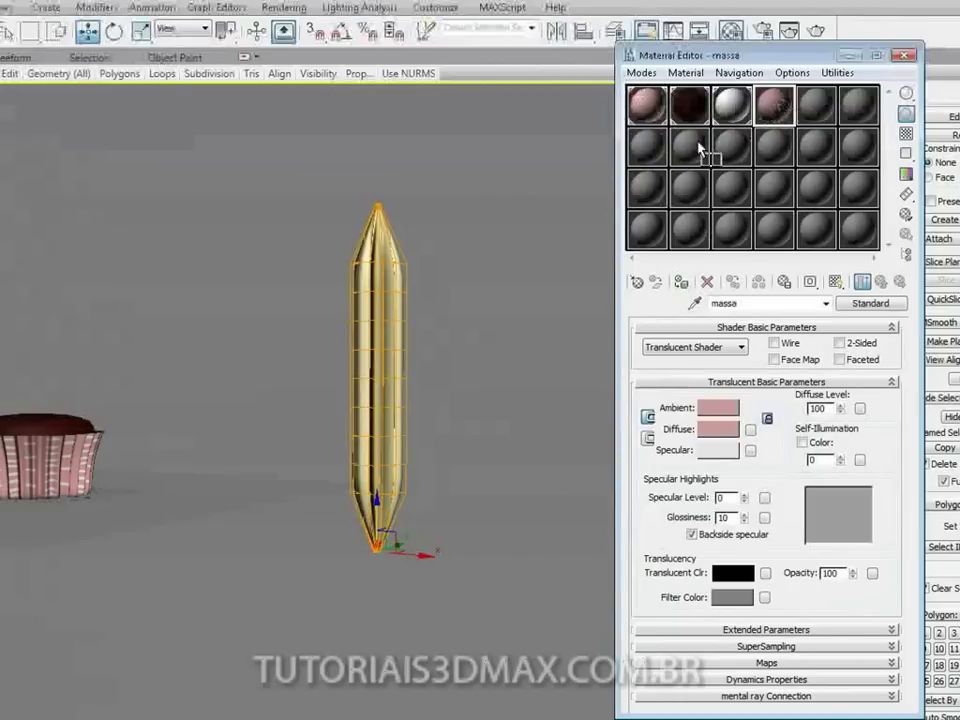
- Assign the massa material to the star column, turn on its viewport display and close the Material Editor
key(F3)
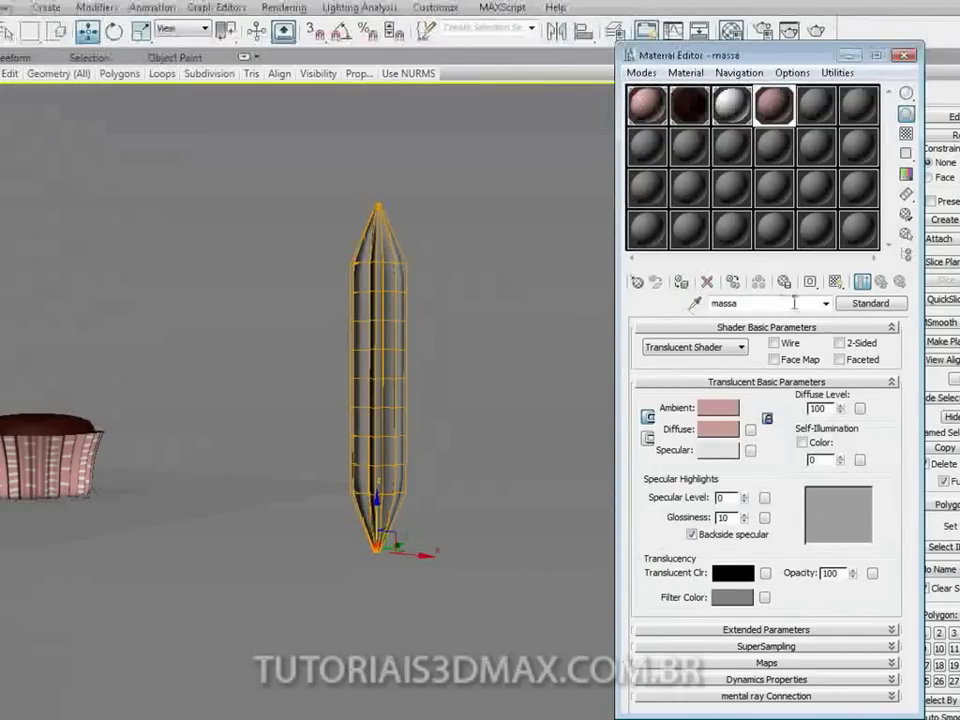
click(835, 283)
middle_drag(394, 357, 374, 387)
click(880, 64)
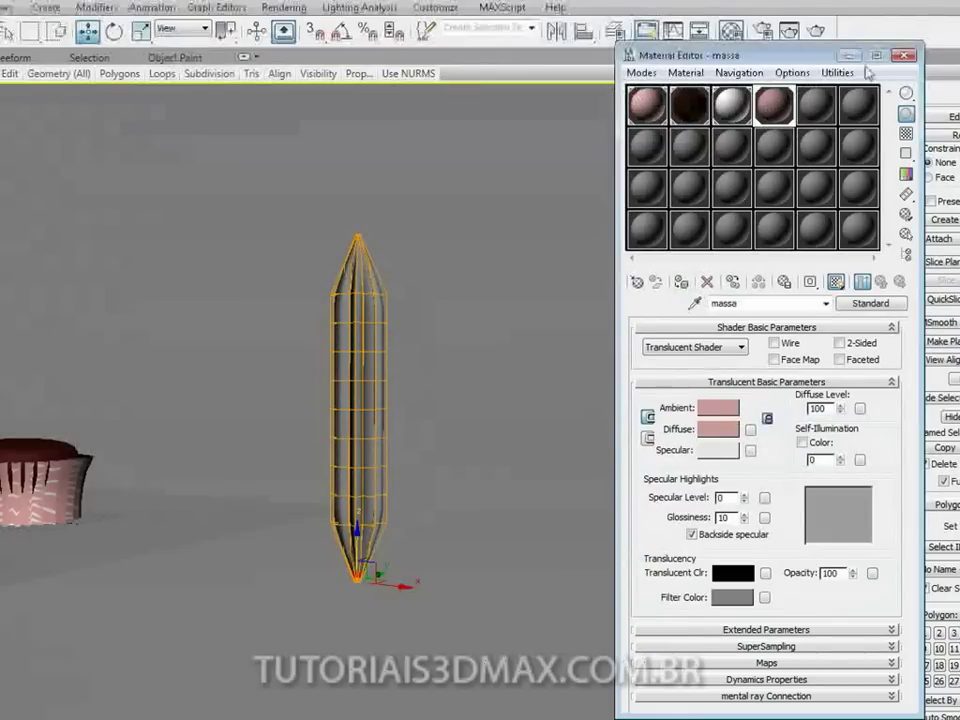
click(904, 55)
- Render the perspective view of the column and compare it with the cupcake reference photo
alt+middle_drag(375, 295, 431, 336)
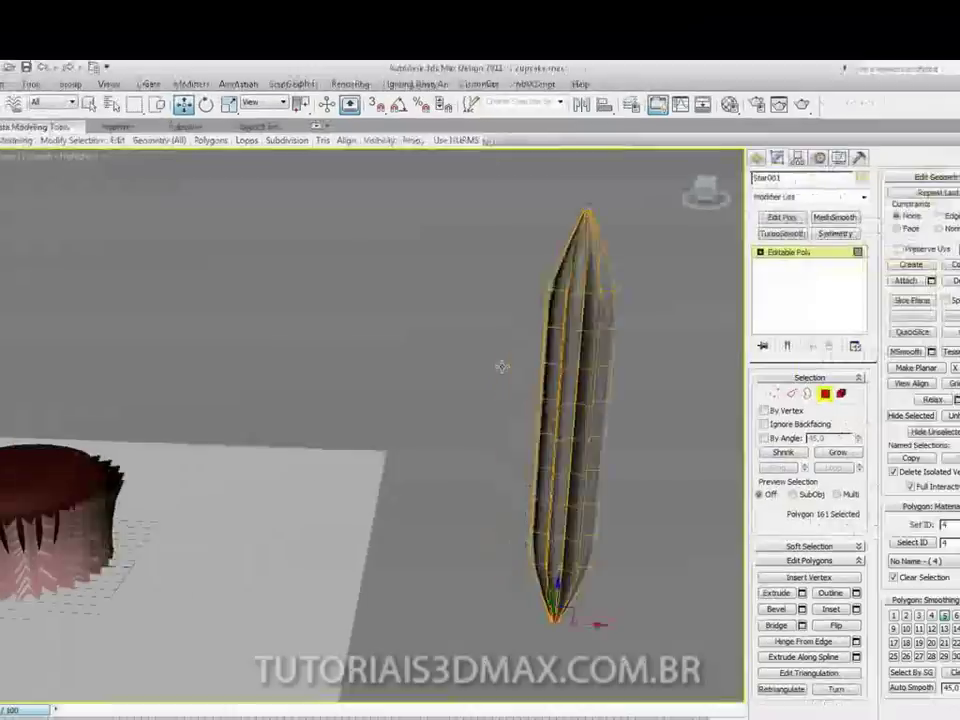
middle_drag(502, 367, 384, 364)
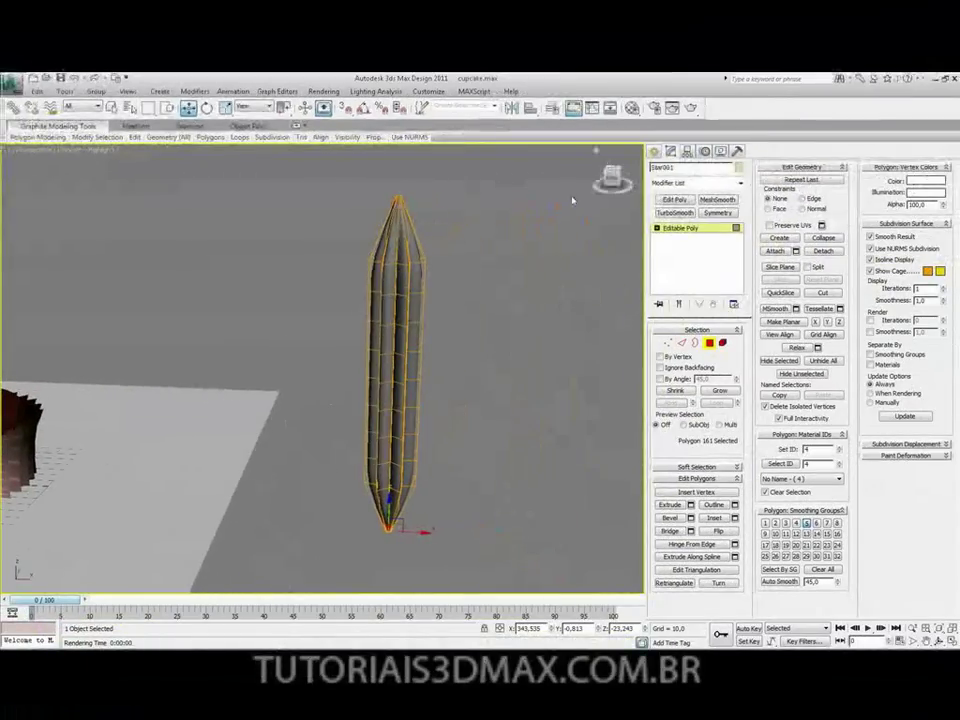
click(802, 105)
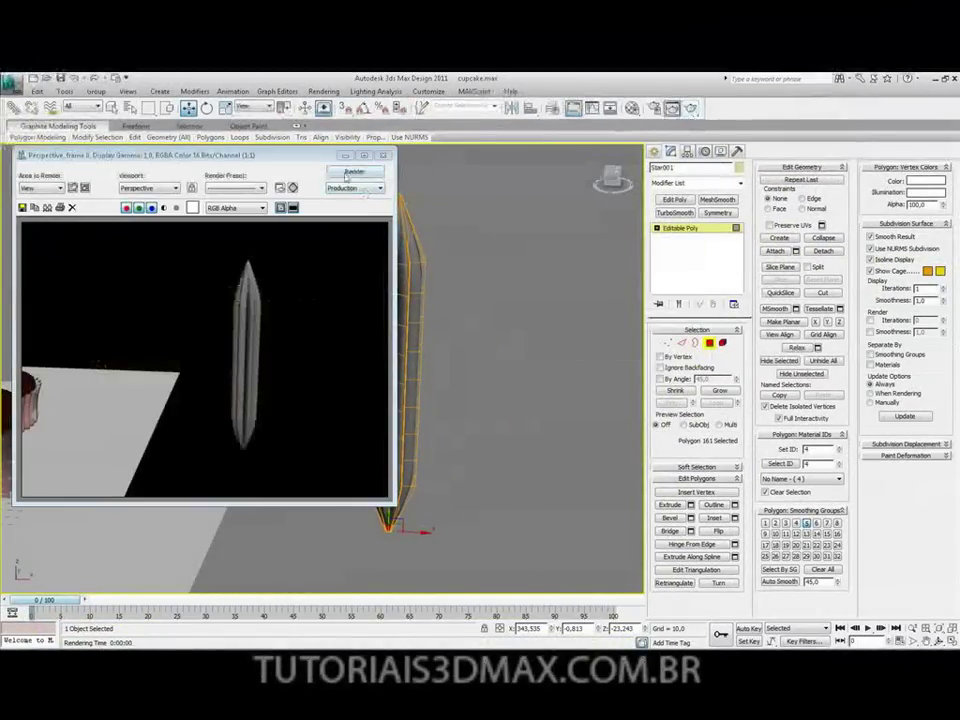
key(alt+Tab)
key(alt+Tab)
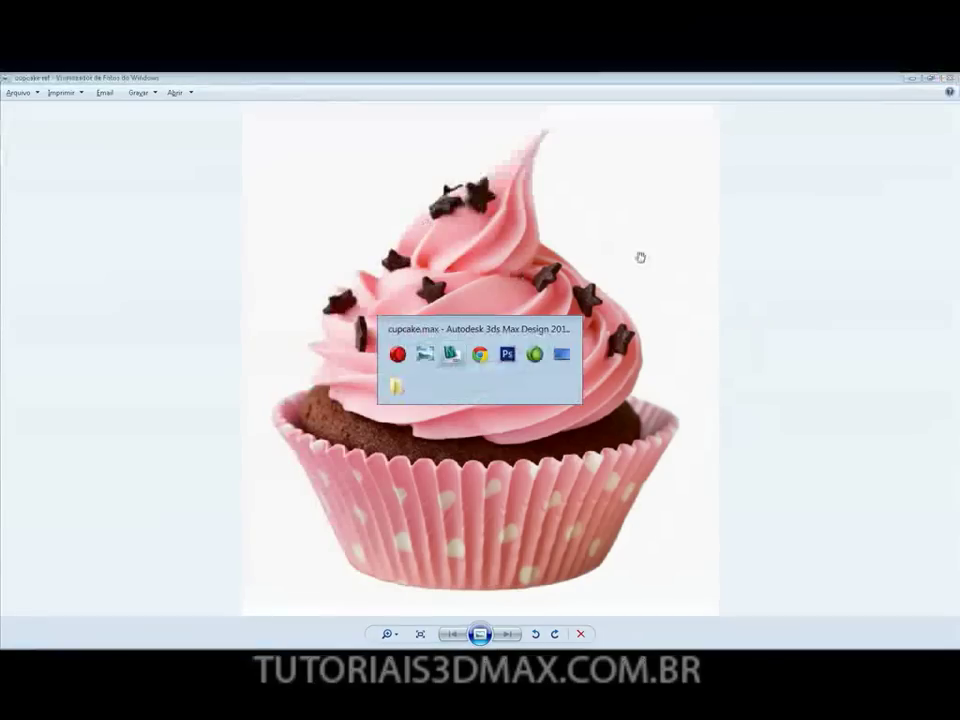
- Set massa's filter color to light gray 233 and its translucent color to gray 190
key(m)
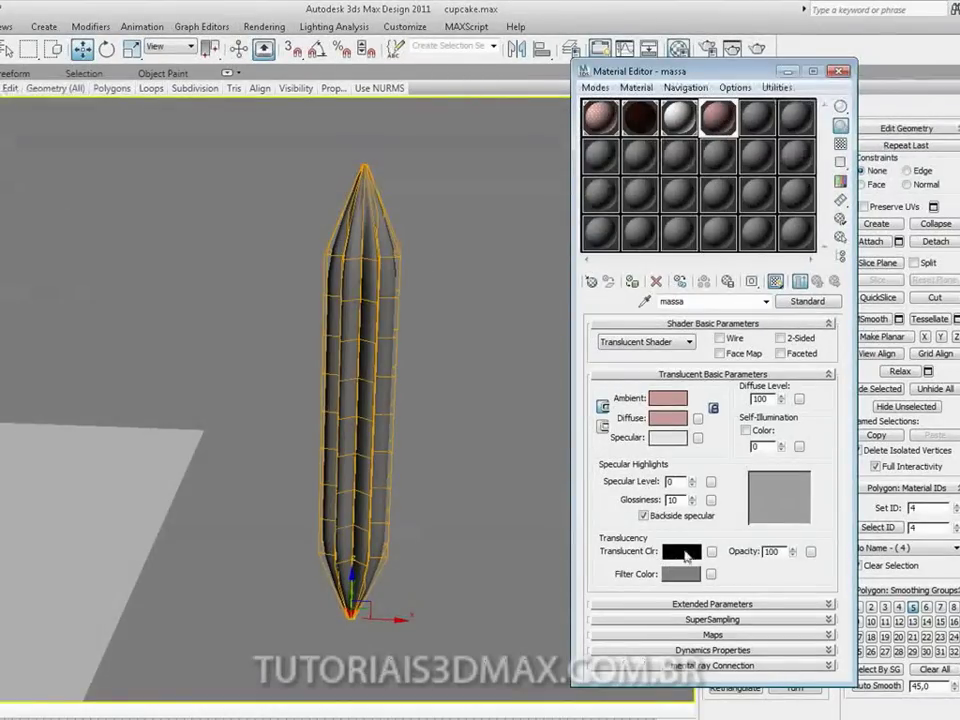
scroll(379, 404, up, 5)
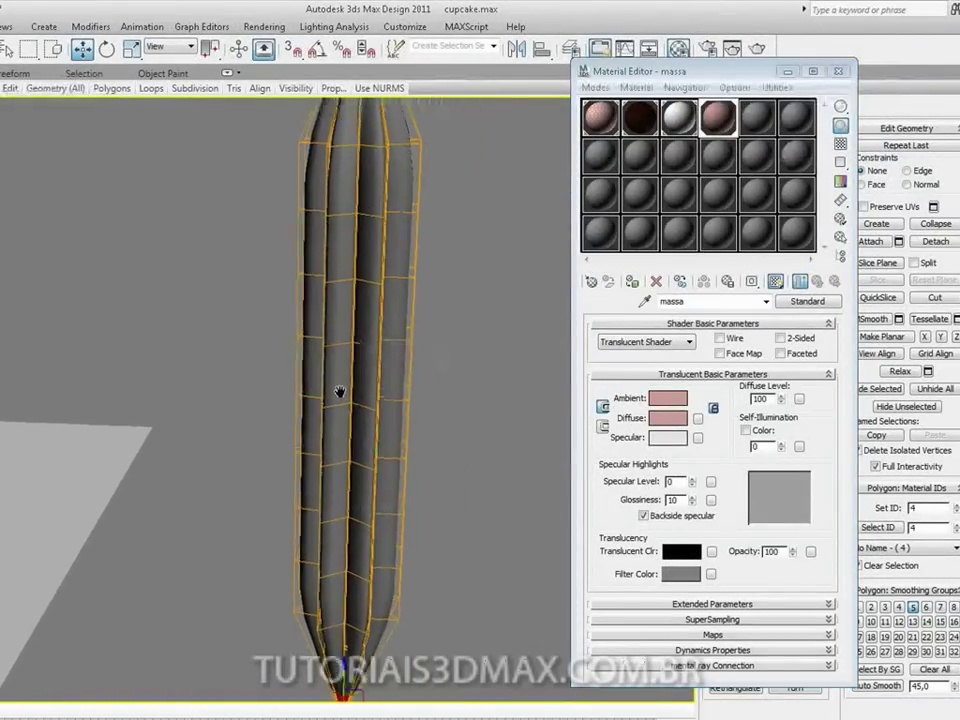
click(681, 573)
mouse_move(279, 156)
mouse_down()
mouse_move(281, 195)
mouse_move(283, 118)
mouse_move(279, 204)
mouse_up()
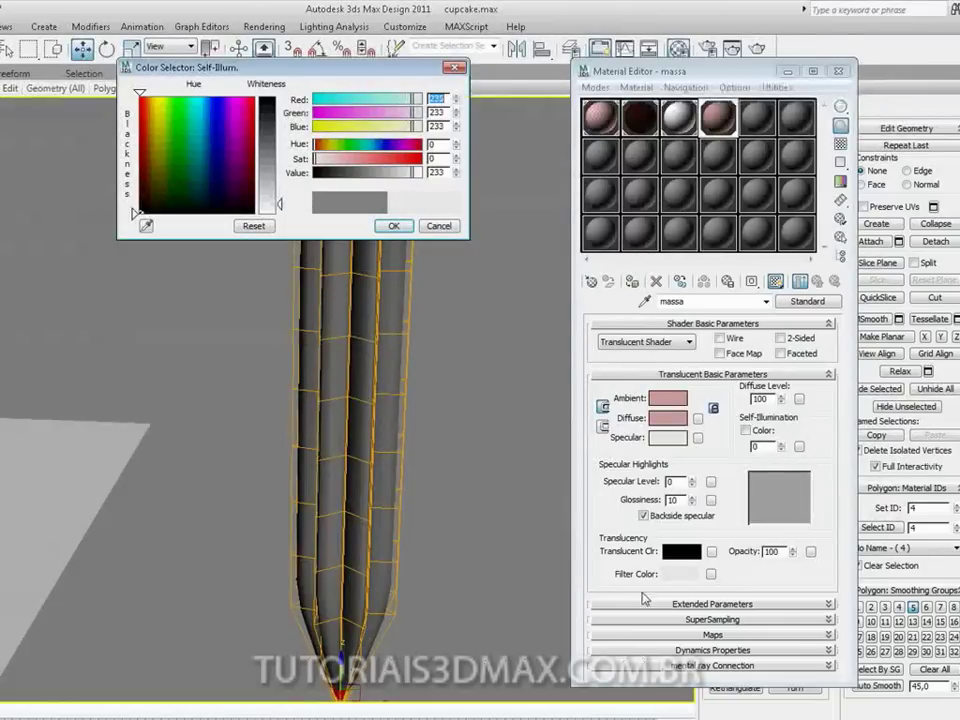
click(690, 557)
mouse_move(278, 98)
mouse_down()
mouse_move(273, 196)
mouse_move(275, 187)
mouse_up()
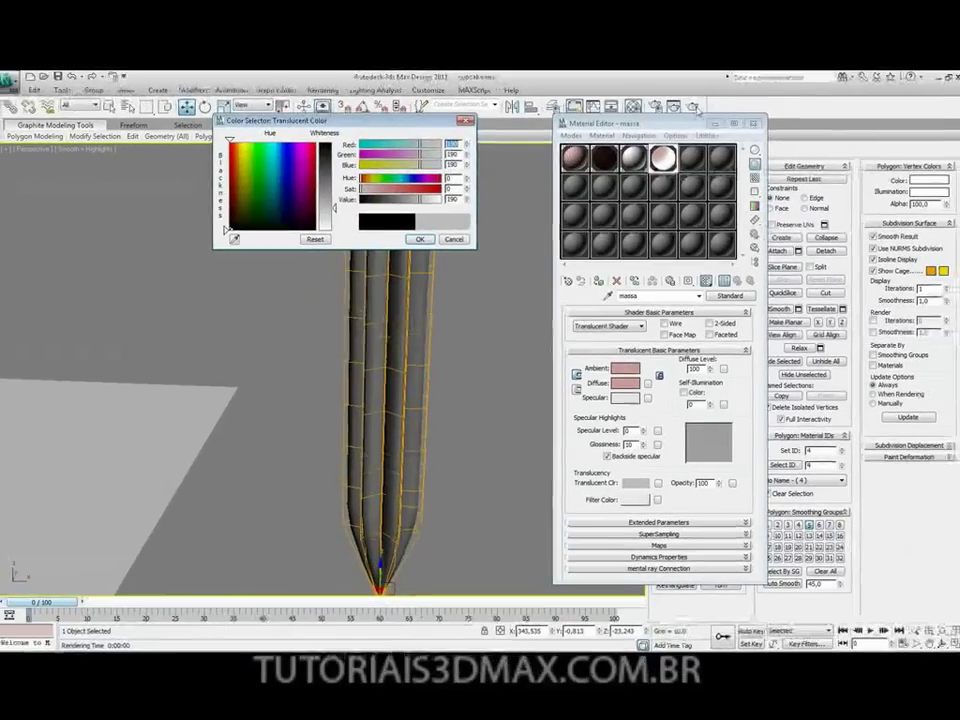
- Test-render the column with the translucent material, accept the translucent color and close the Material Editor
key(shift+q)
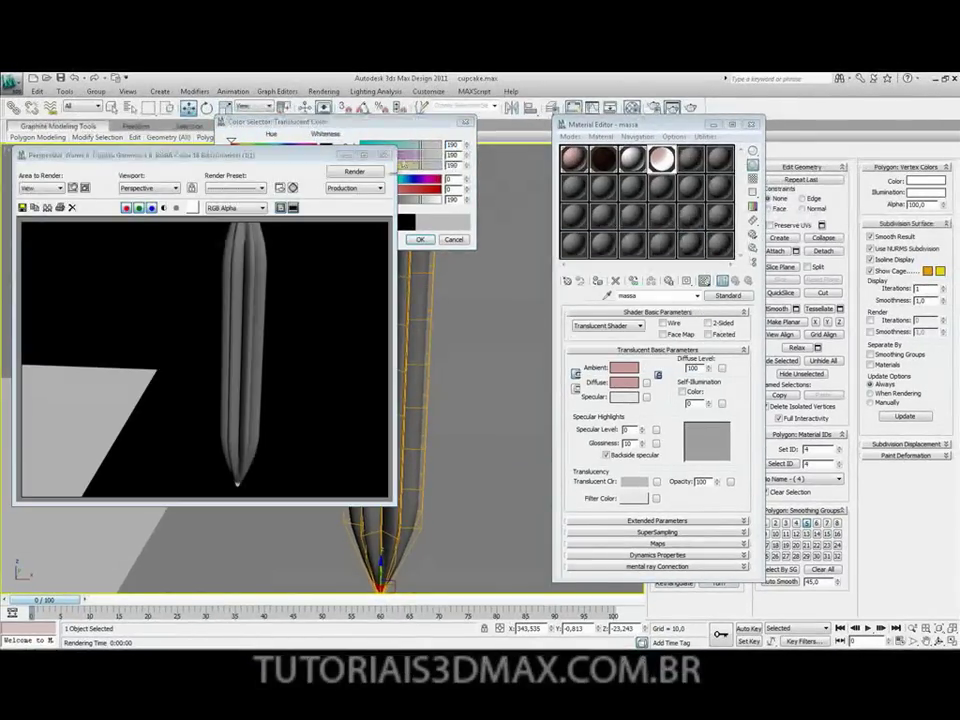
click(387, 156)
click(421, 239)
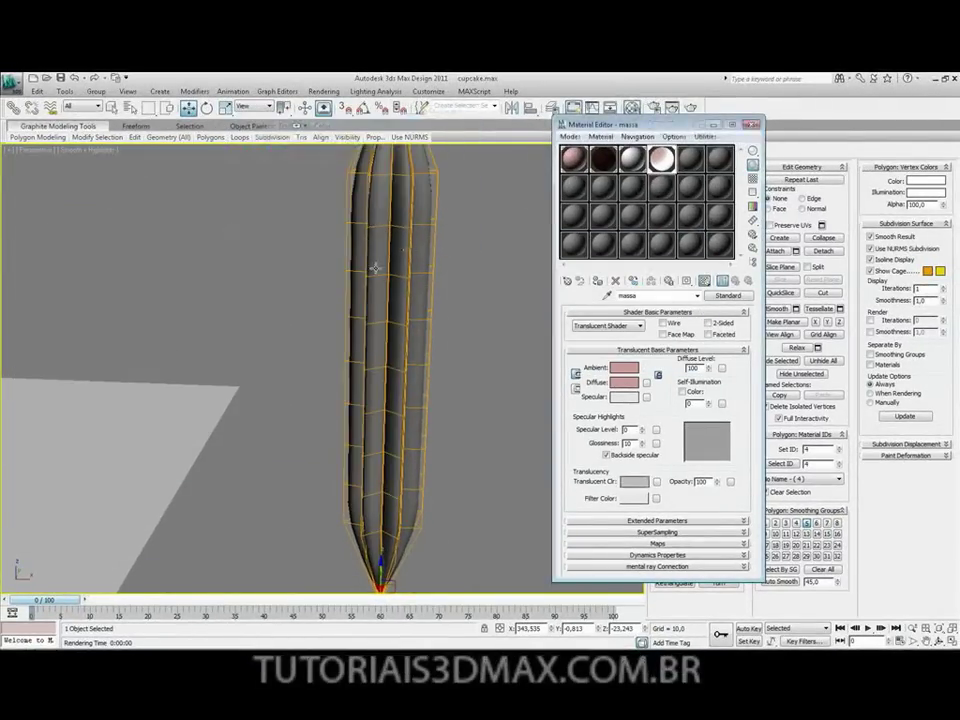
middle_drag(375, 270, 317, 254)
scroll(317, 254, down, 3)
click(752, 124)
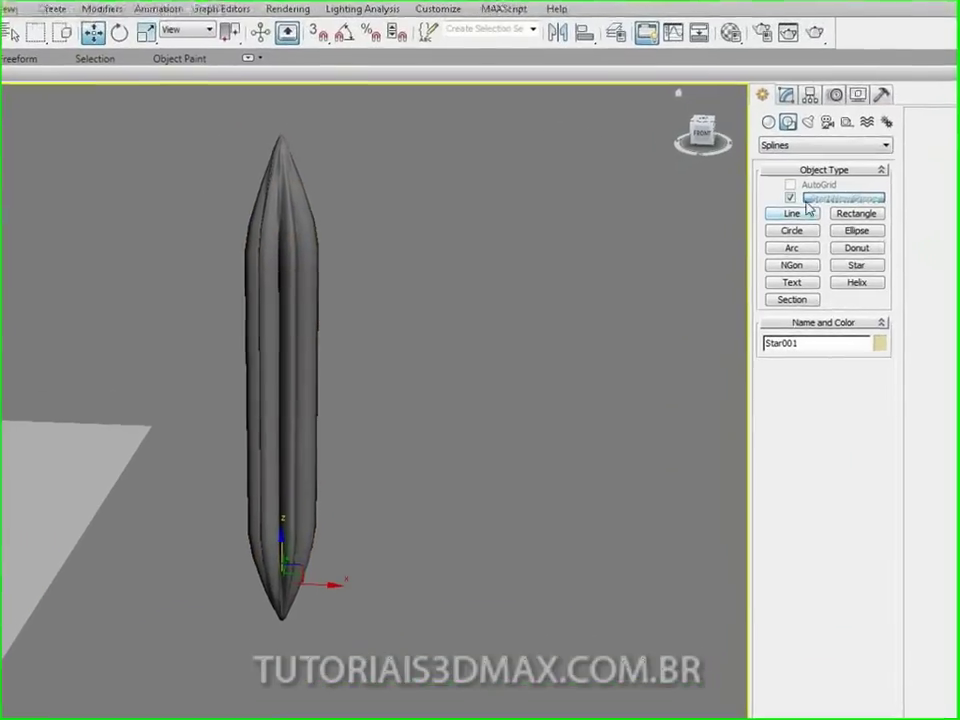
- Create a standard Omni light on the ground plane near the star column
click(808, 121)
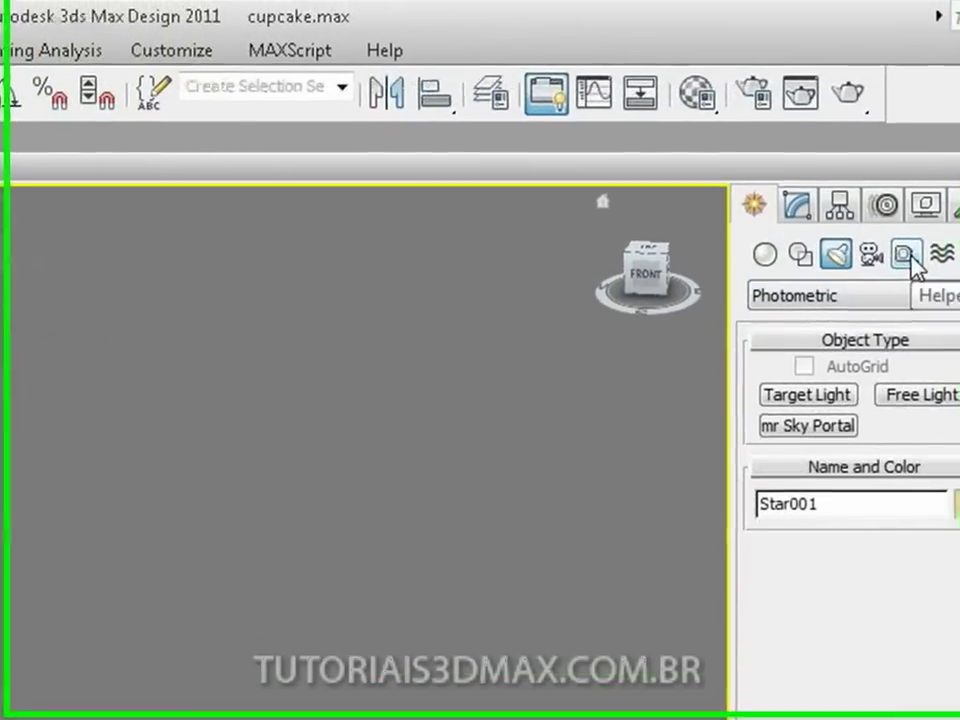
click(823, 302)
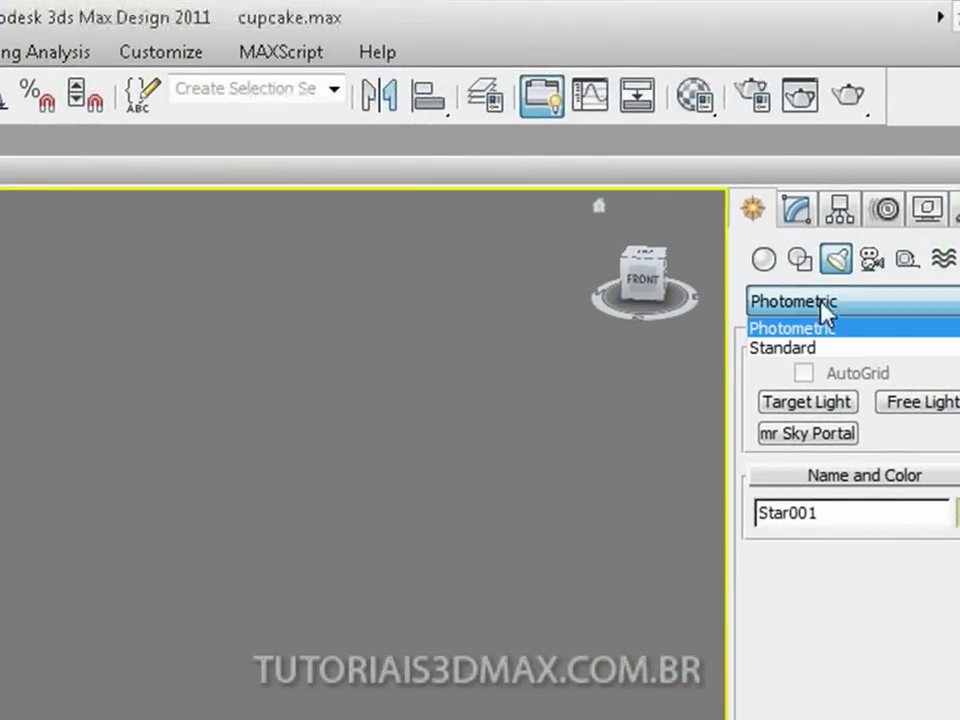
click(783, 349)
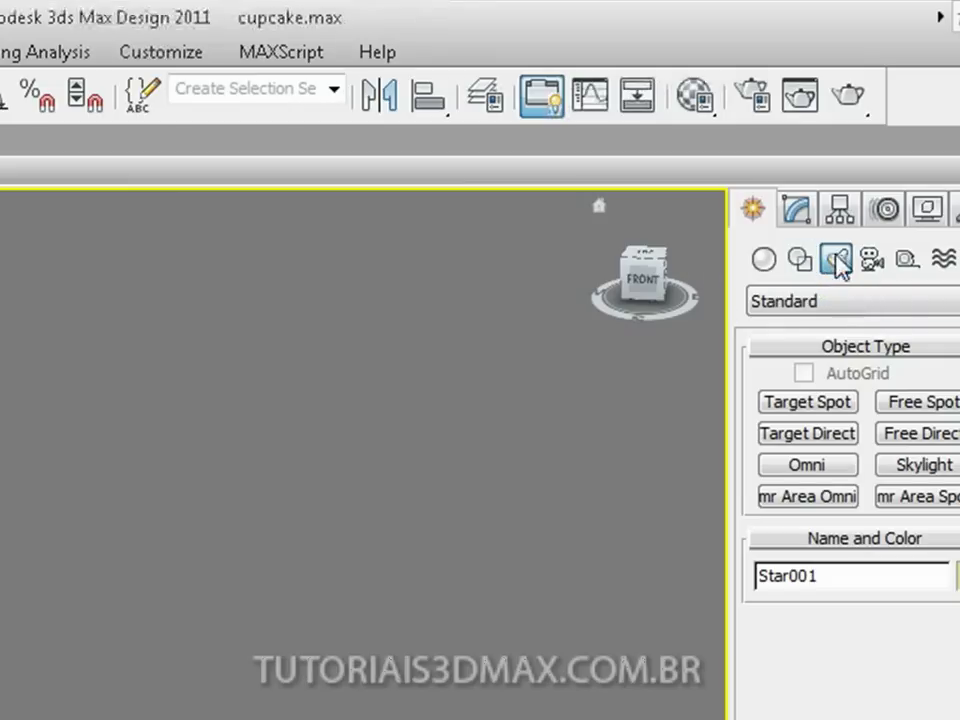
click(816, 468)
middle_drag(285, 236, 161, 210)
scroll(120, 215, down, 3)
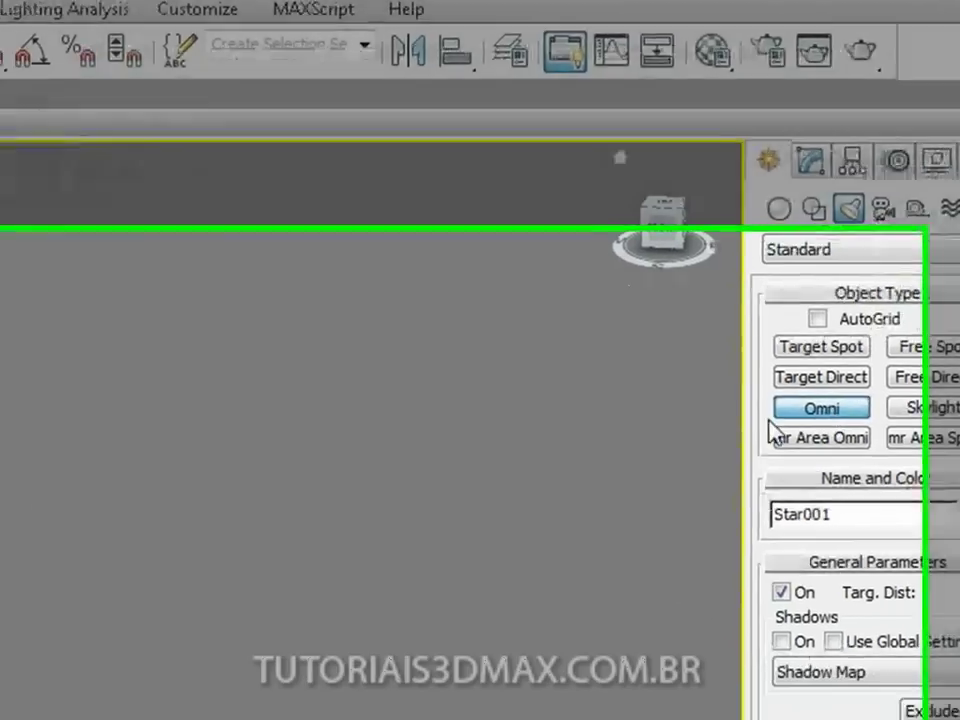
alt+middle_drag(78, 219, 160, 403)
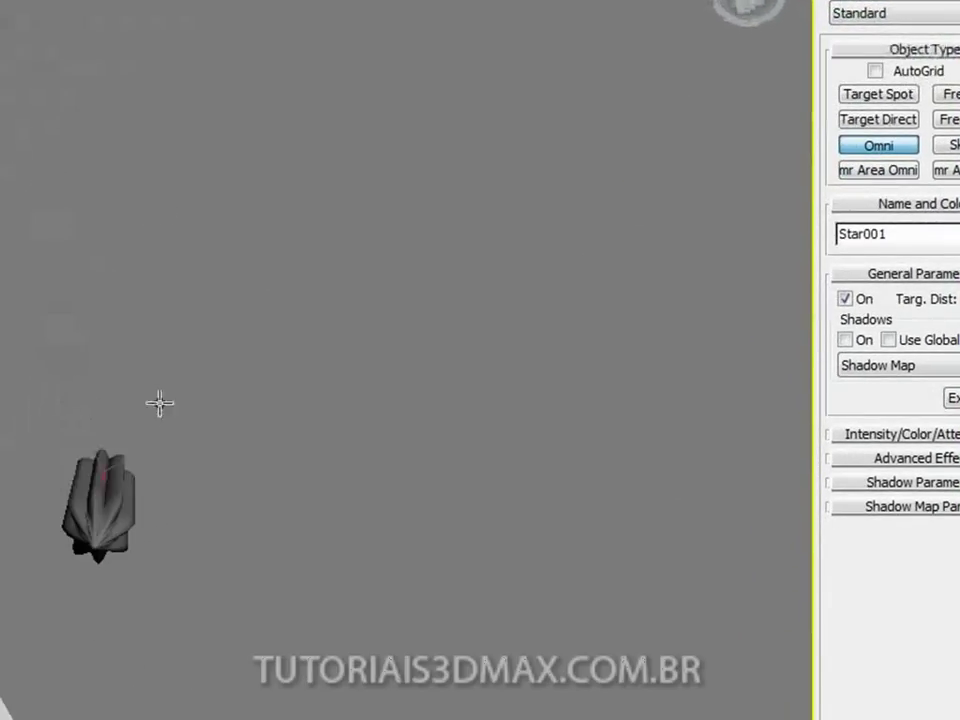
click(95, 641)
- Move the omni light closer to the star column and raise it above the column's height
key(w)
alt+middle_drag(94, 641, 86, 500)
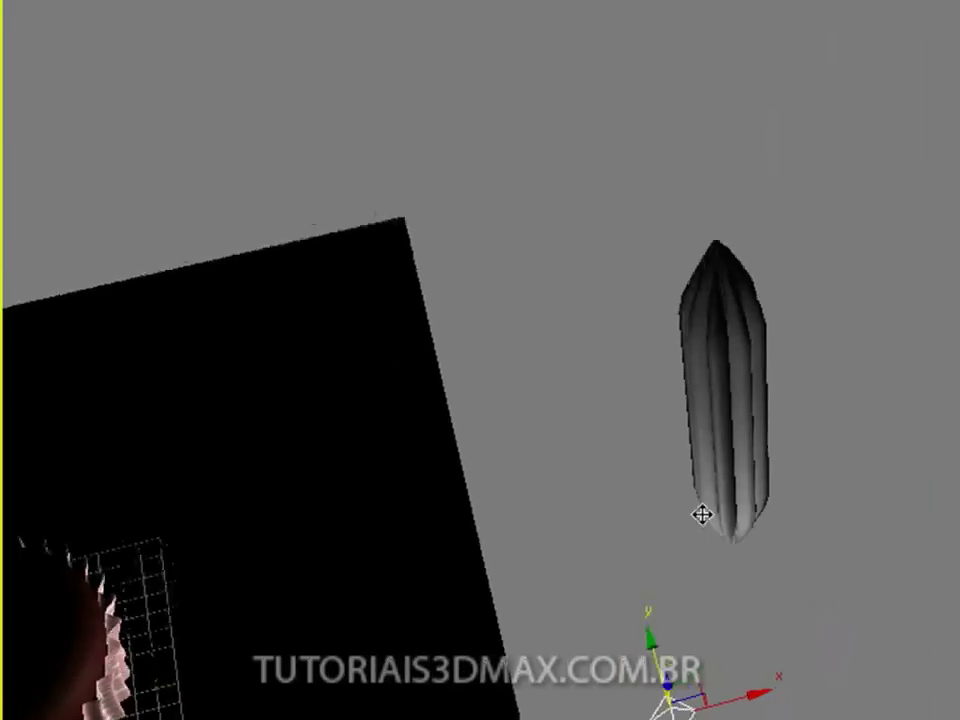
drag(655, 666, 630, 409)
key(f)
key(z)
middle_drag(669, 443, 641, 429)
scroll(641, 429, down, 15)
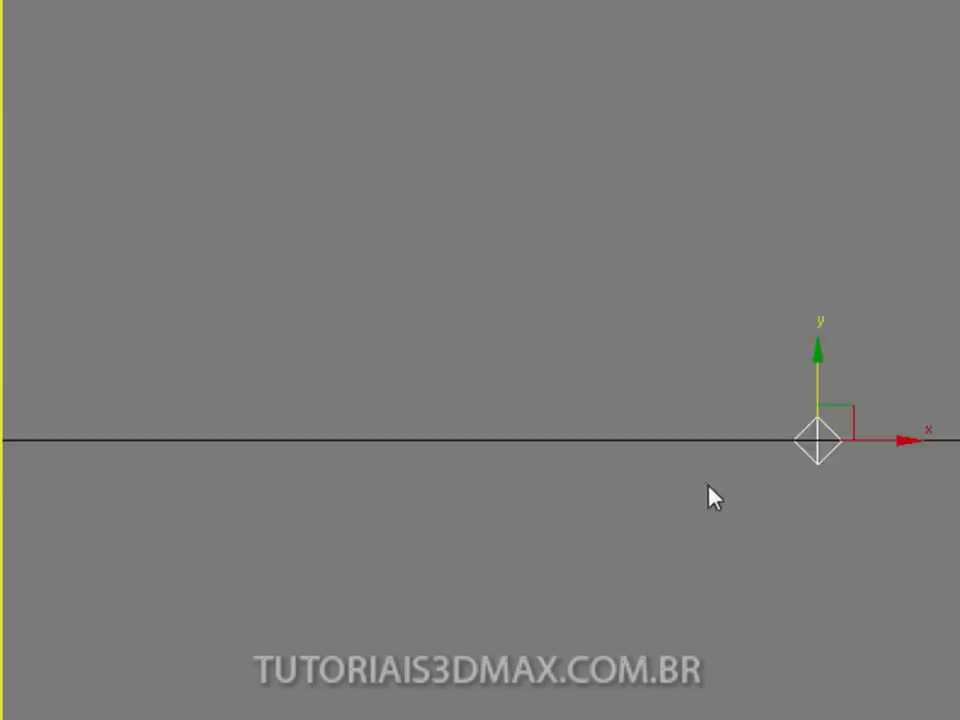
scroll(798, 410, down, 3)
drag(799, 377, 803, 45)
- Move the star column along the X axis onto the ground plane, beside the cupcake
key(p)
alt+middle_drag(715, 108, 737, 214)
scroll(740, 225, up, 1)
click(824, 411)
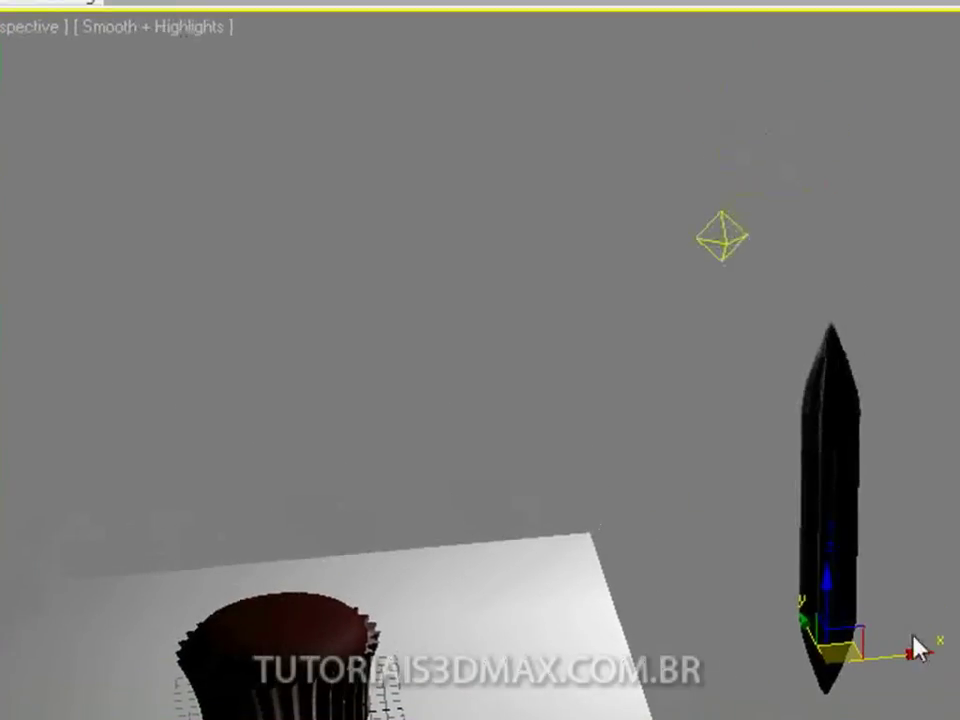
drag(917, 621, 586, 649)
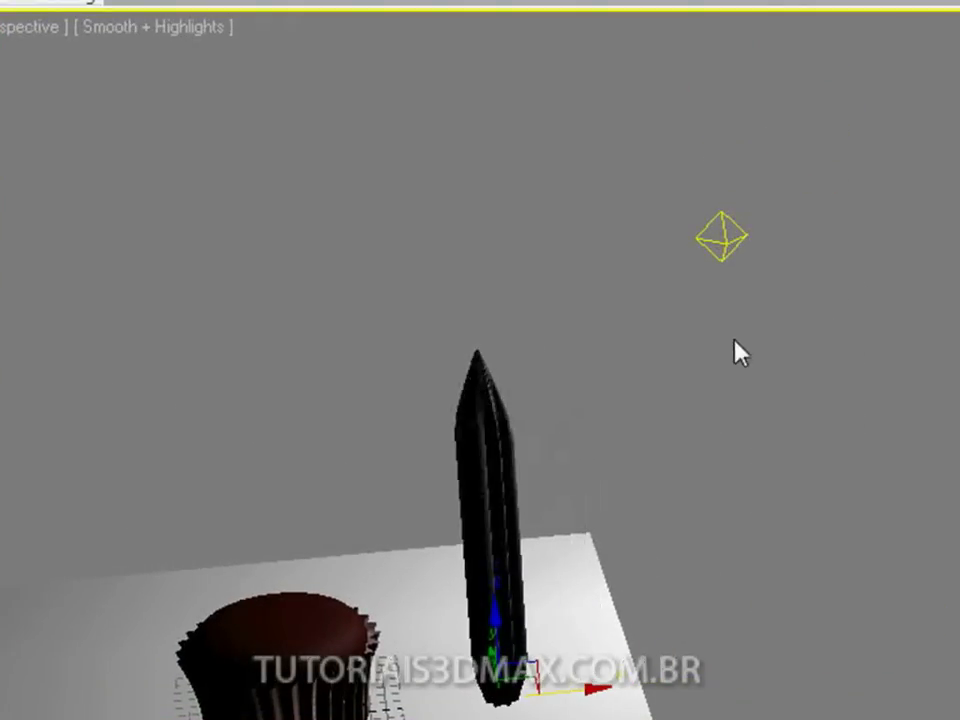
- Shift the omni light along the X axis past the star column and test-render the perspective view
click(722, 236)
mouse_move(810, 236)
mouse_down()
mouse_move(416, 291)
mouse_move(422, 298)
mouse_up()
alt+middle_drag(422, 298, 629, 410)
scroll(482, 512, up, 4)
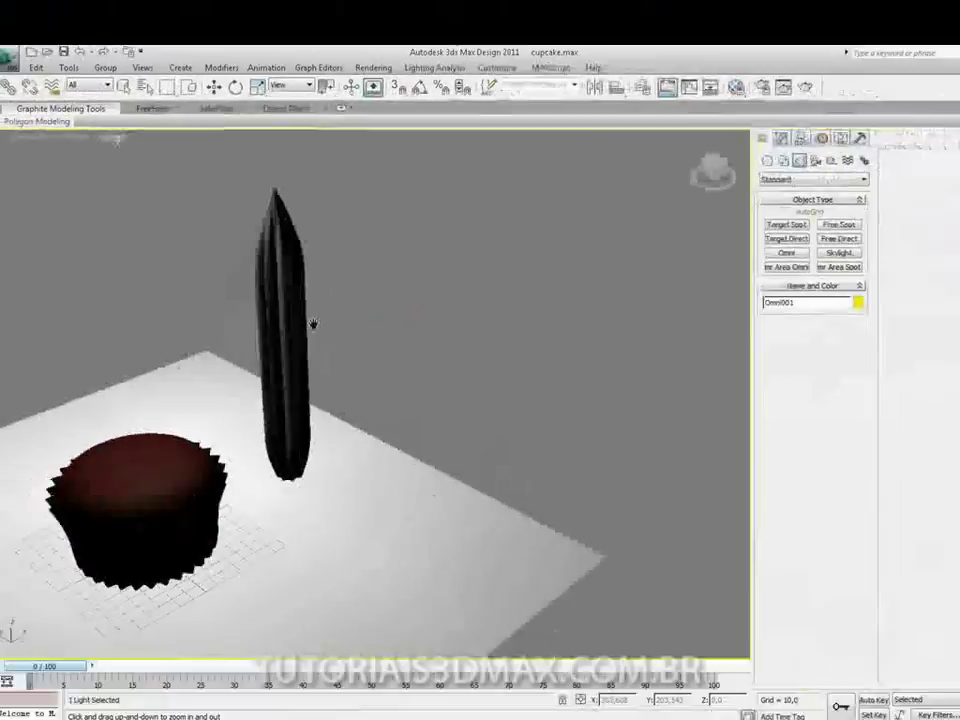
middle_drag(313, 323, 454, 360)
key(shift+q)
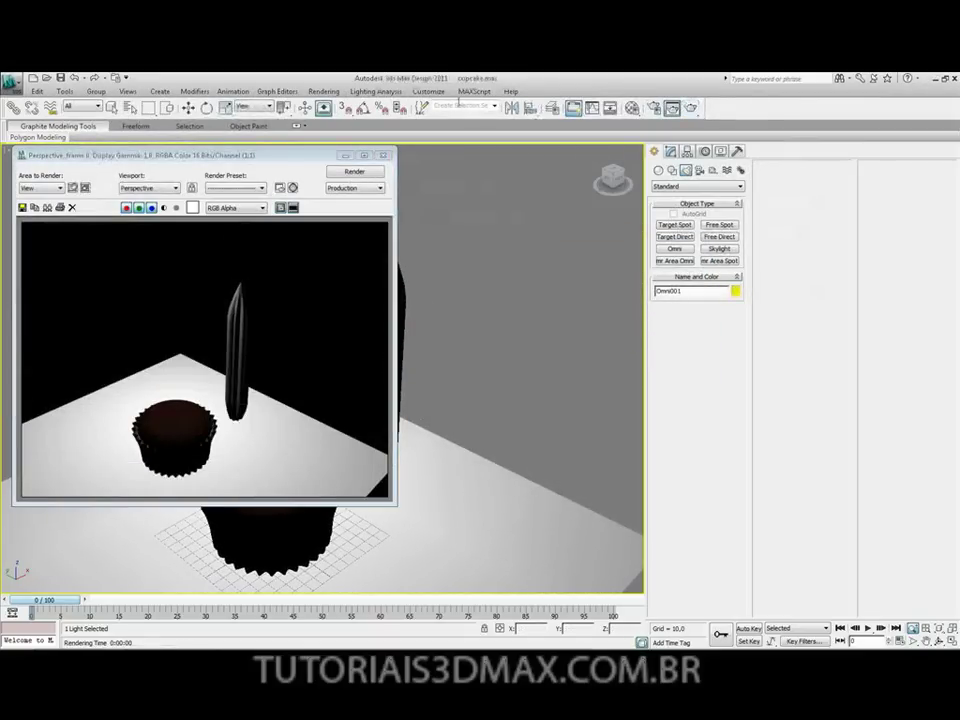
click(386, 157)
- Move the omni light horizontally to the opposite side of the cupcake, keeping its height
alt+middle_drag(255, 189, 295, 240)
key(w)
mouse_move(308, 312)
middle_down()
mouse_move(302, 283)
mouse_move(300, 335)
middle_up()
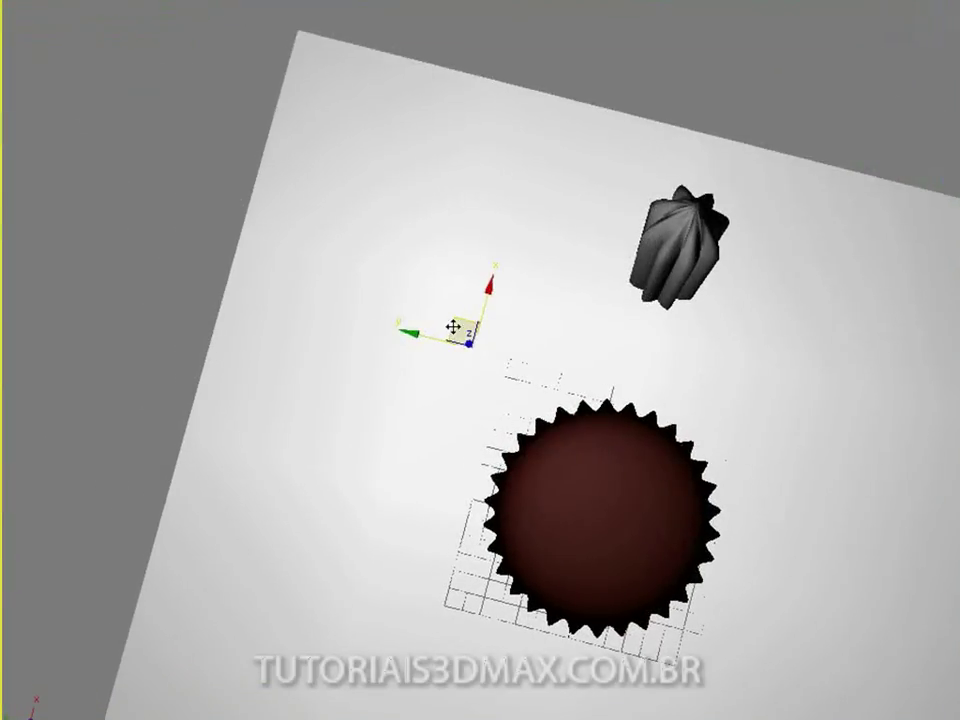
drag(453, 327, 771, 671)
alt+middle_drag(771, 671, 643, 370)
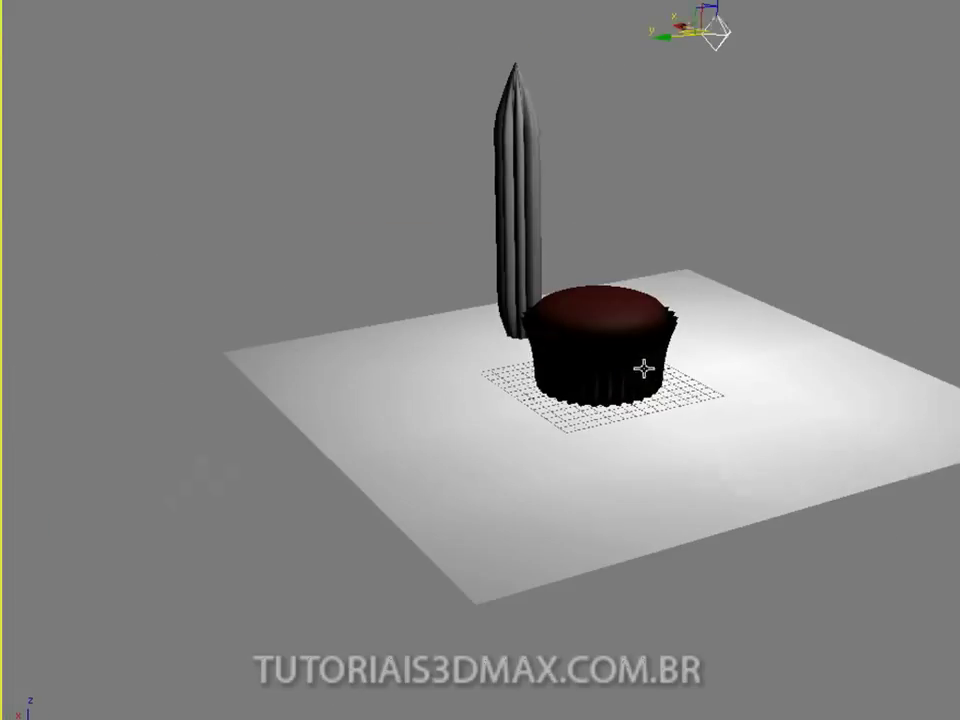
- Test-render the perspective view of the cupcake and column under the repositioned omni light
alt+middle_drag(724, 111, 570, 172)
scroll(527, 201, up, 3)
middle_drag(527, 201, 522, 277)
scroll(533, 297, up, 2)
middle_drag(522, 277, 660, 353)
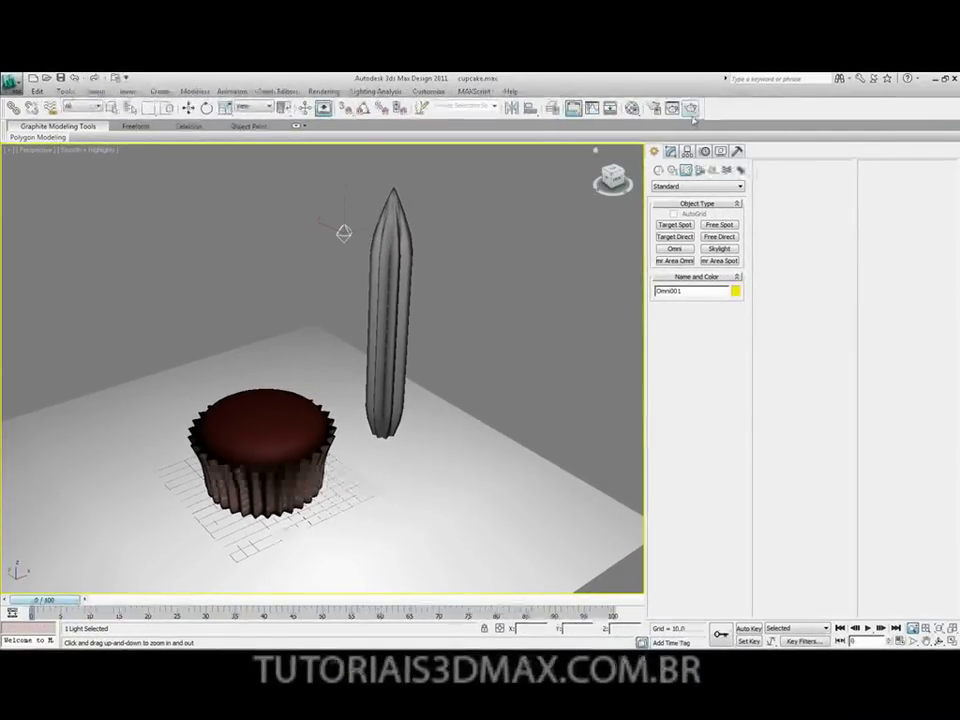
click(691, 110)
click(382, 155)
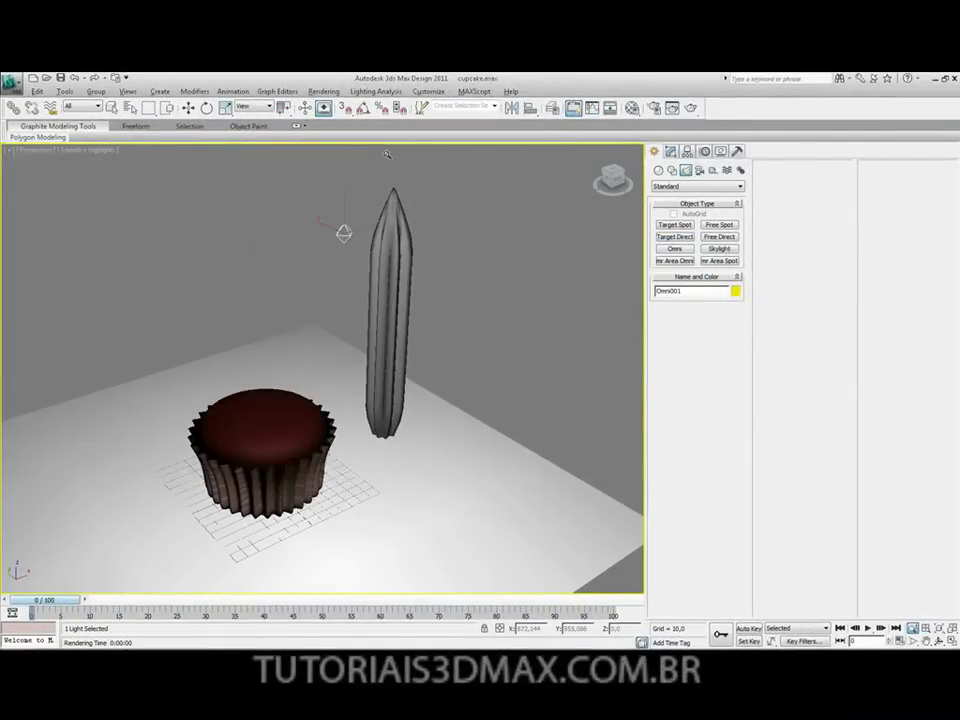
- Check the cupcake reference photo and apply the massa material to the star column
key(alt+Tab)
key(alt+Tab)
key(m)
key(alt+Tab)
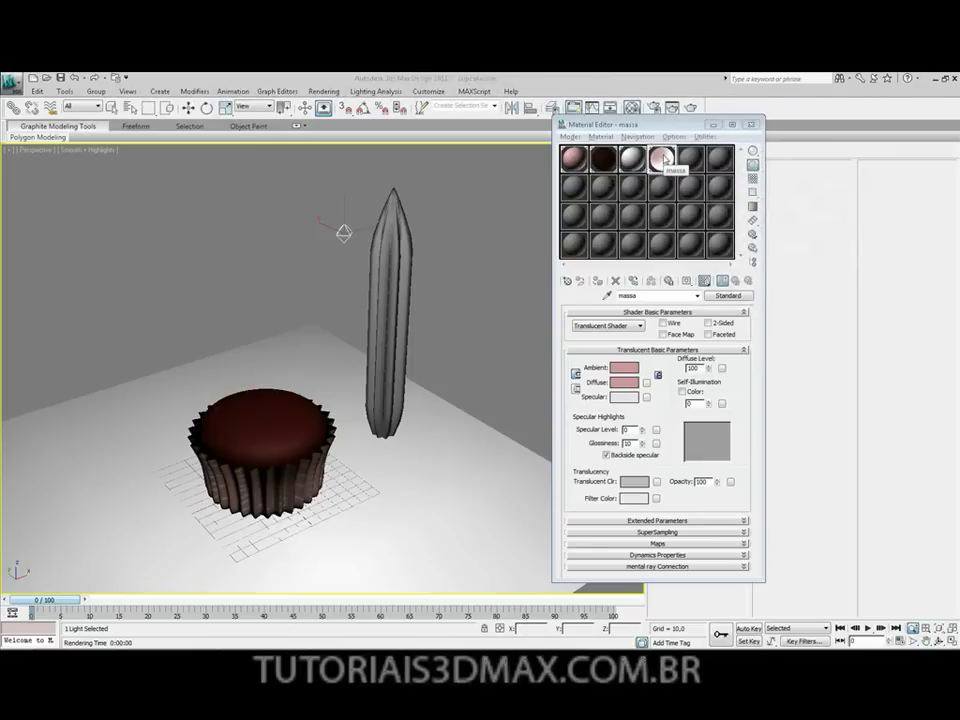
drag(397, 272, 389, 287)
- Test-render the star column with the massa material and close the rendered frame
mouse_move(384, 309)
middle_down()
mouse_move(380, 335)
mouse_move(388, 326)
middle_up()
click(691, 106)
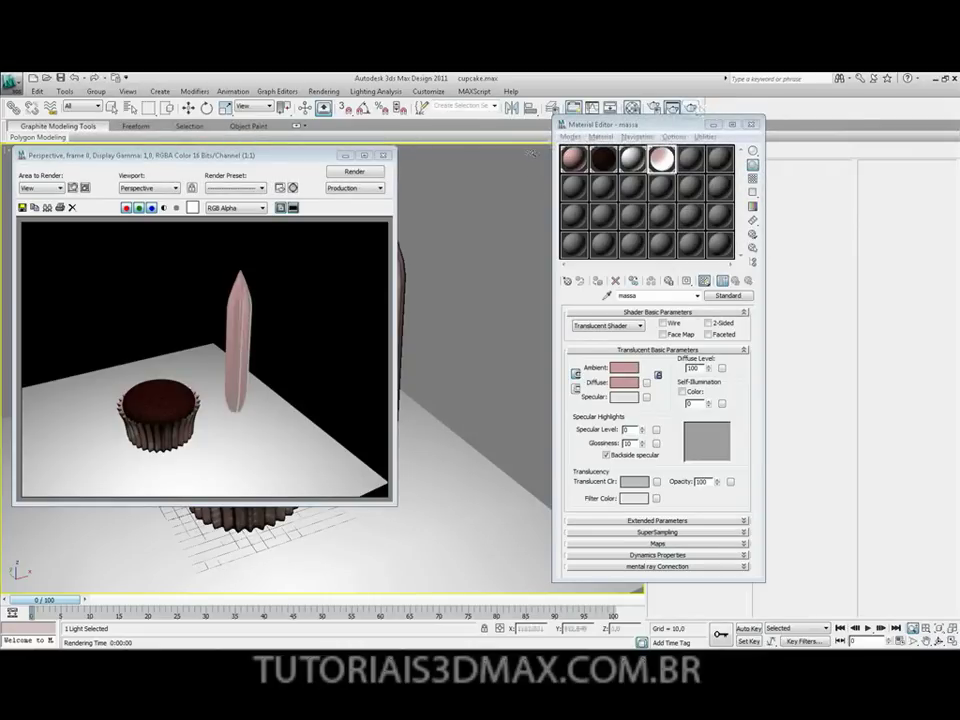
click(385, 156)
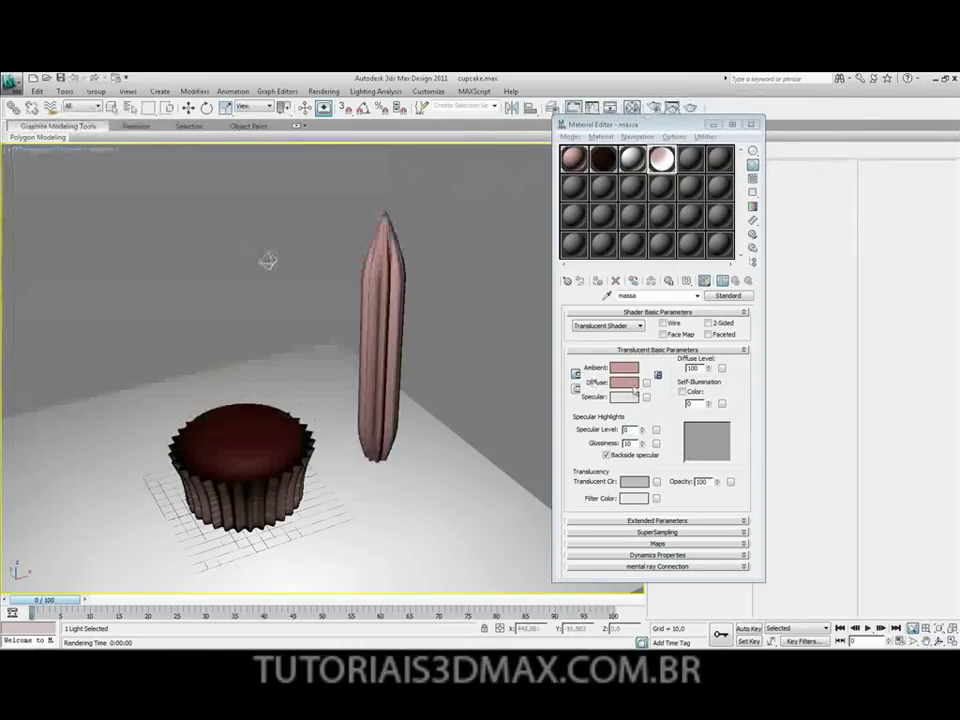
- Set massa's translucent color to black and its filter color to gray 109
click(628, 482)
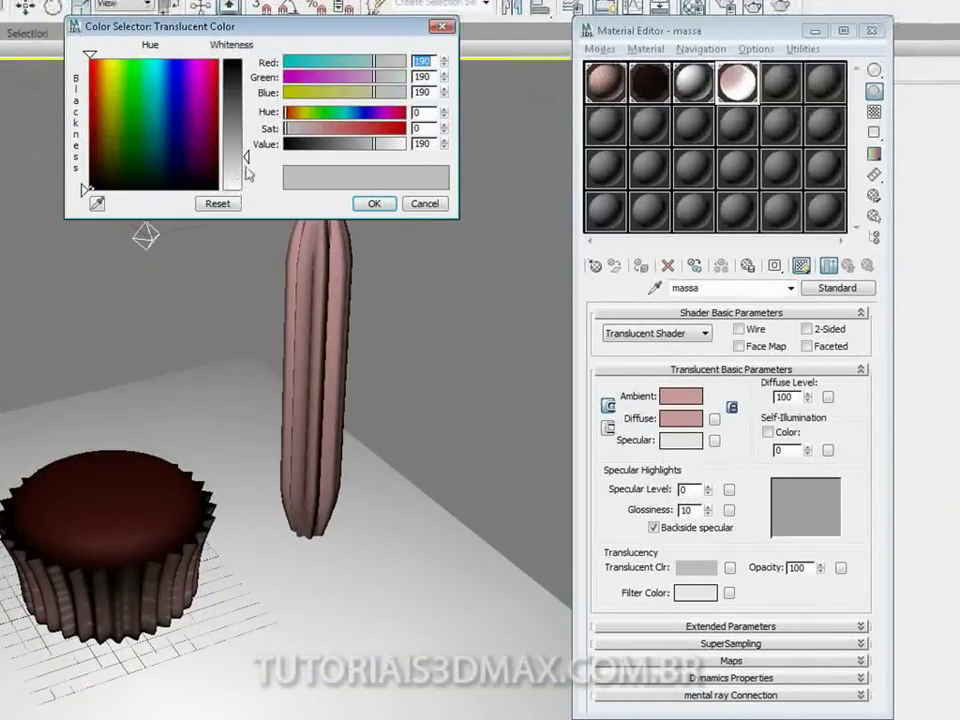
drag(247, 171, 241, 62)
click(369, 201)
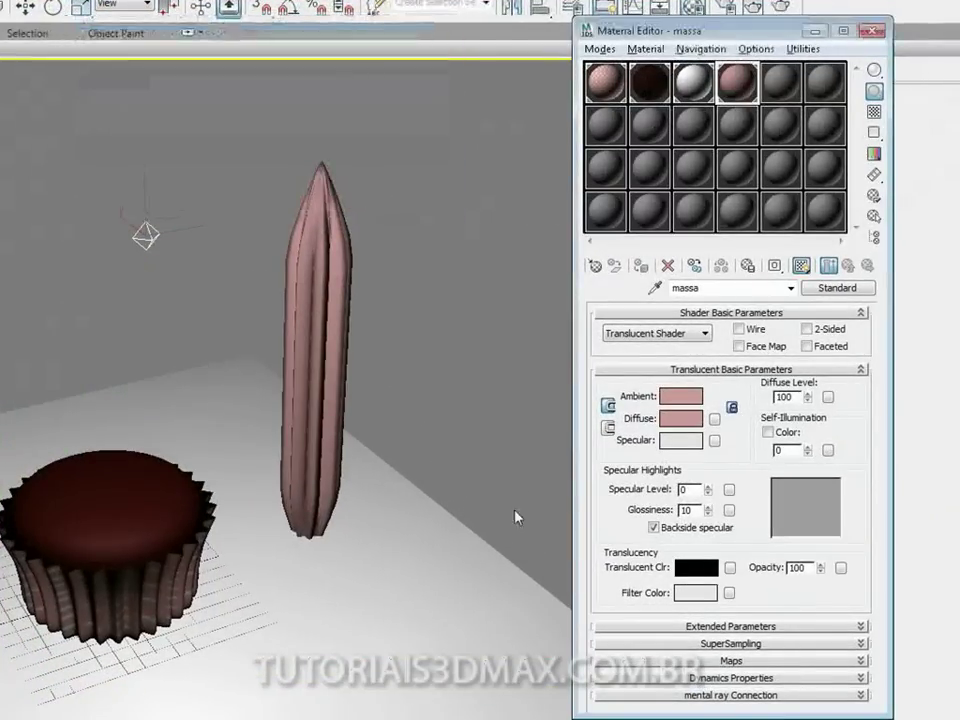
click(692, 593)
drag(255, 180, 243, 115)
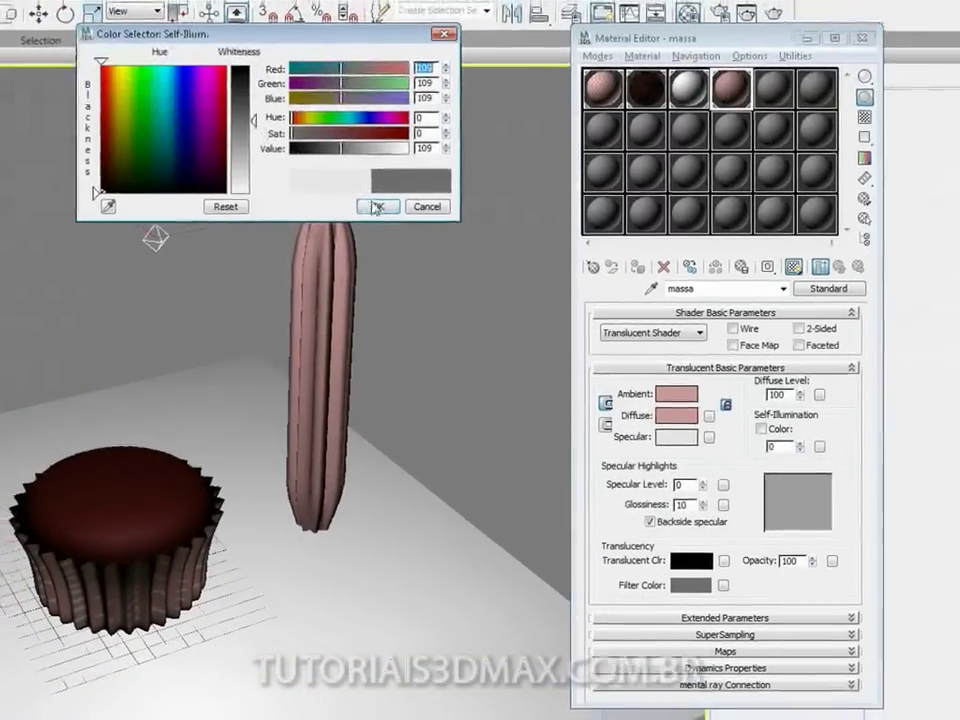
click(373, 203)
- Delete the omni light and close the Material Editor
scroll(341, 282, up, 3)
middle_drag(358, 272, 328, 330)
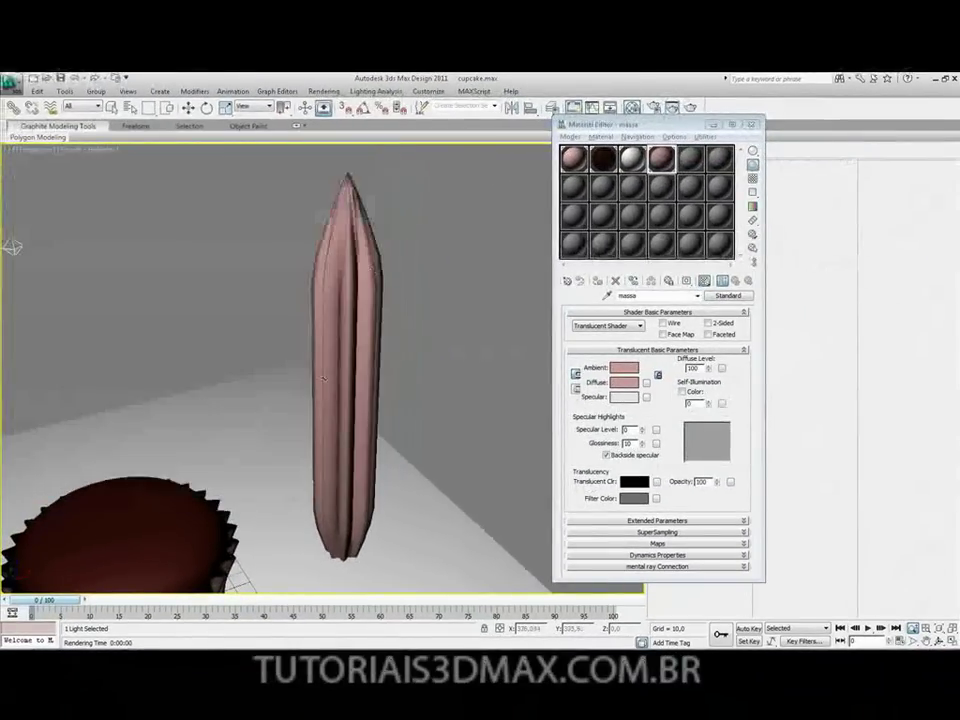
alt+middle_drag(323, 379, 307, 363)
scroll(305, 365, down, 4)
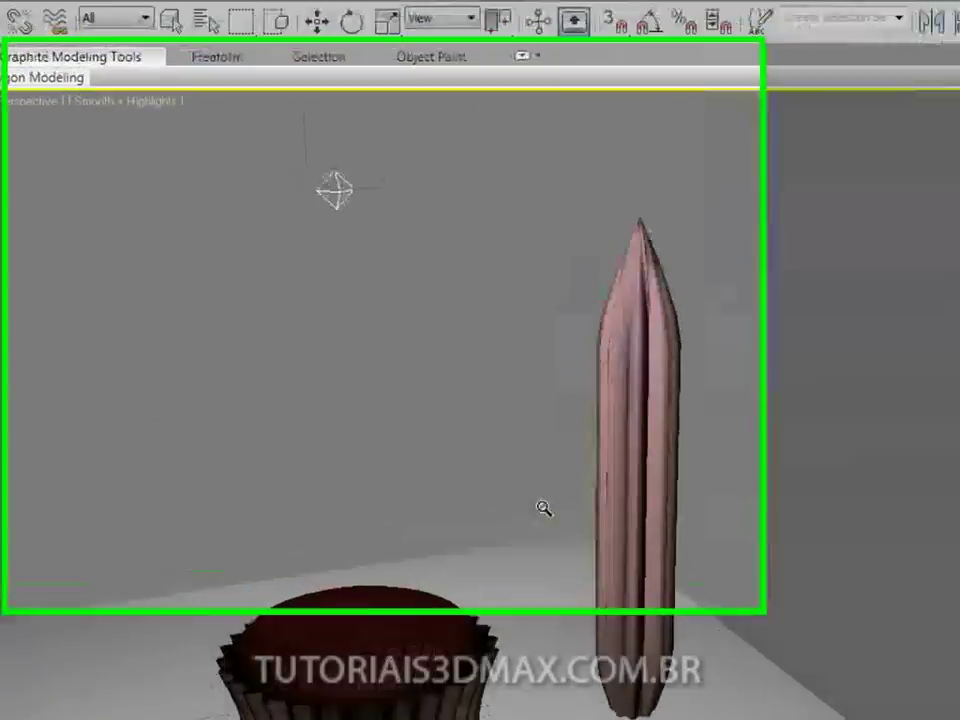
middle_drag(543, 508, 572, 505)
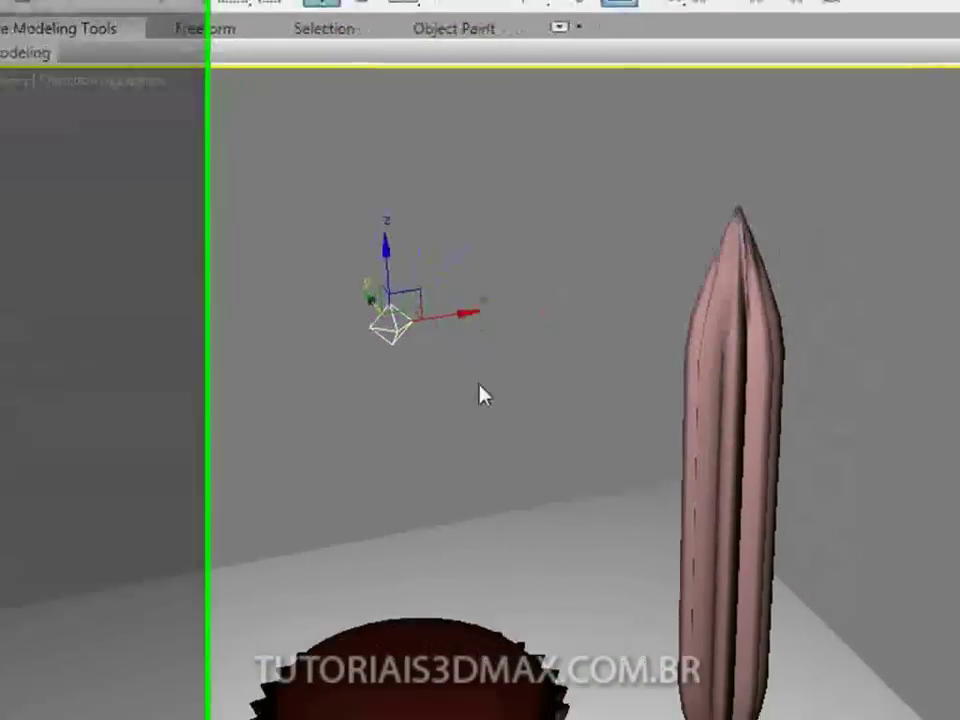
key(Delete)
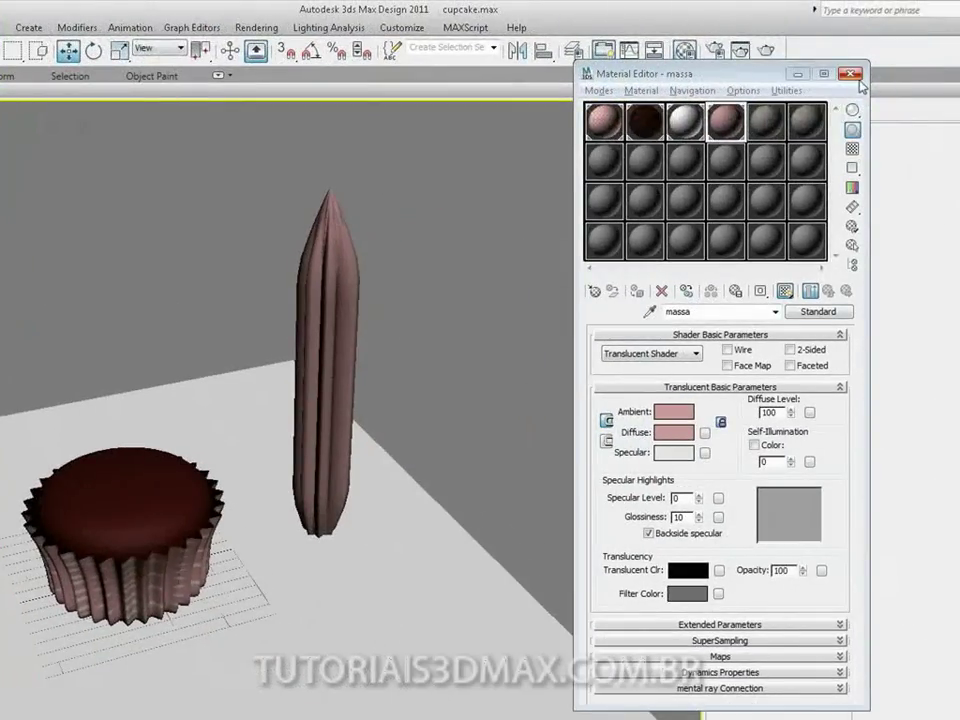
click(850, 74)
- Switch to Windows Photo Viewer, examine the frosting swirl in the cupcake reference photo and return to 3ds Max
alt+middle_drag(281, 456, 259, 371)
key(alt+Tab)
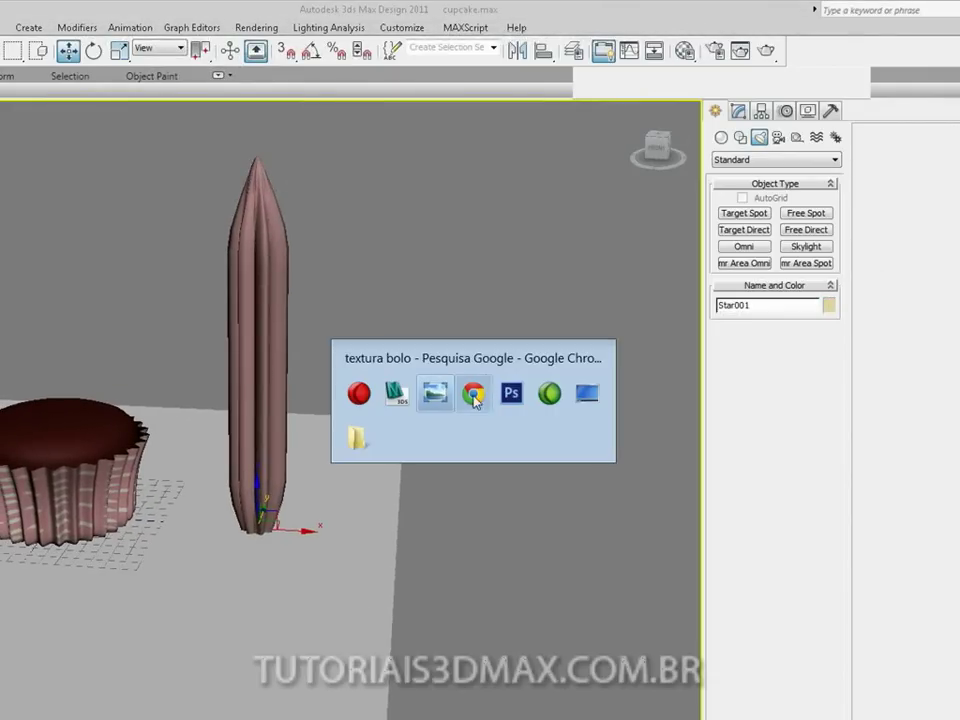
click(438, 396)
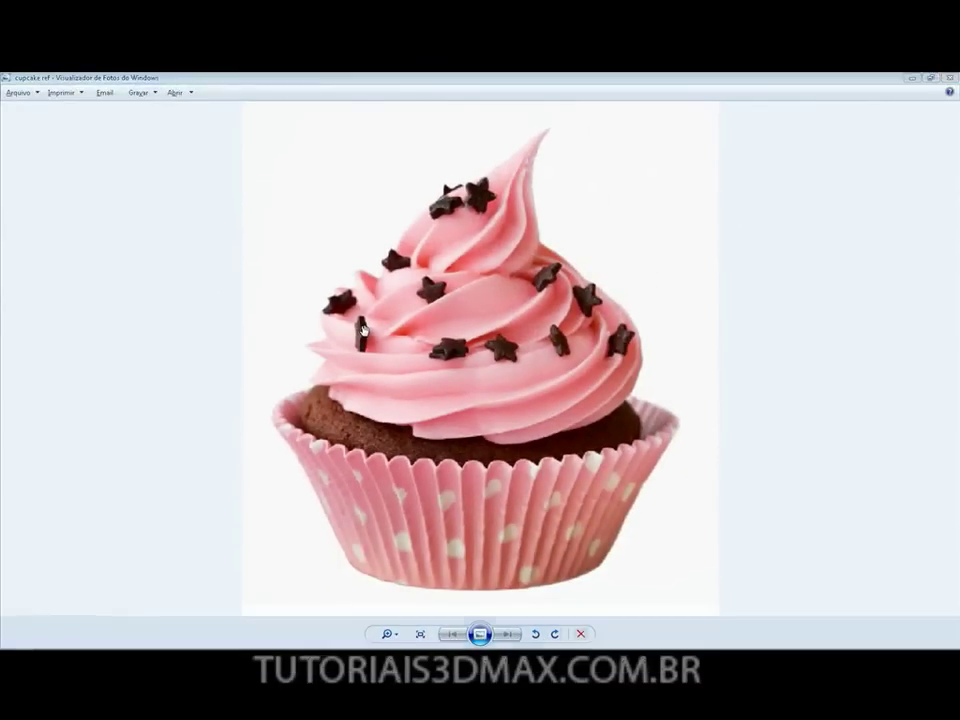
key(alt+Tab)
click(453, 355)
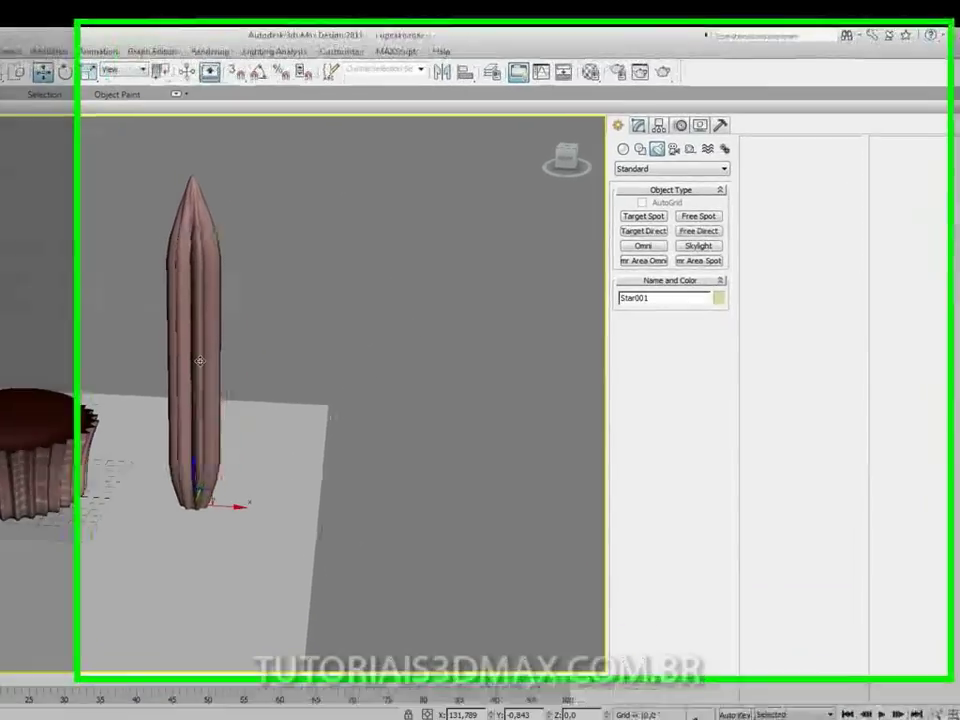
- Show edged faces and stretch the star column much taller along its vertical axis
key(F4)
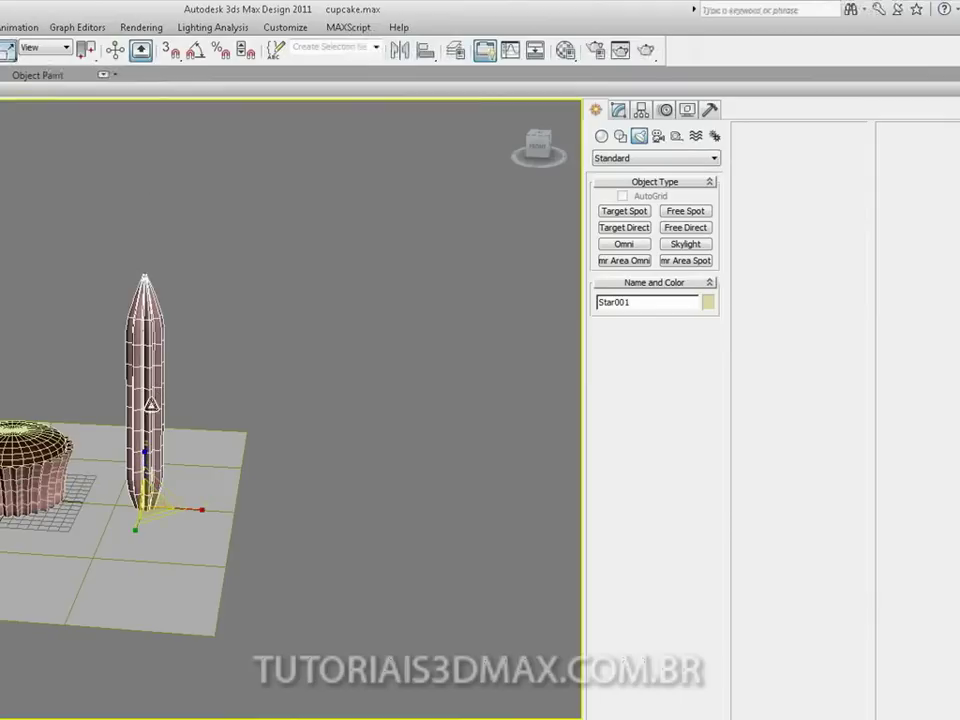
drag(146, 450, 145, 405)
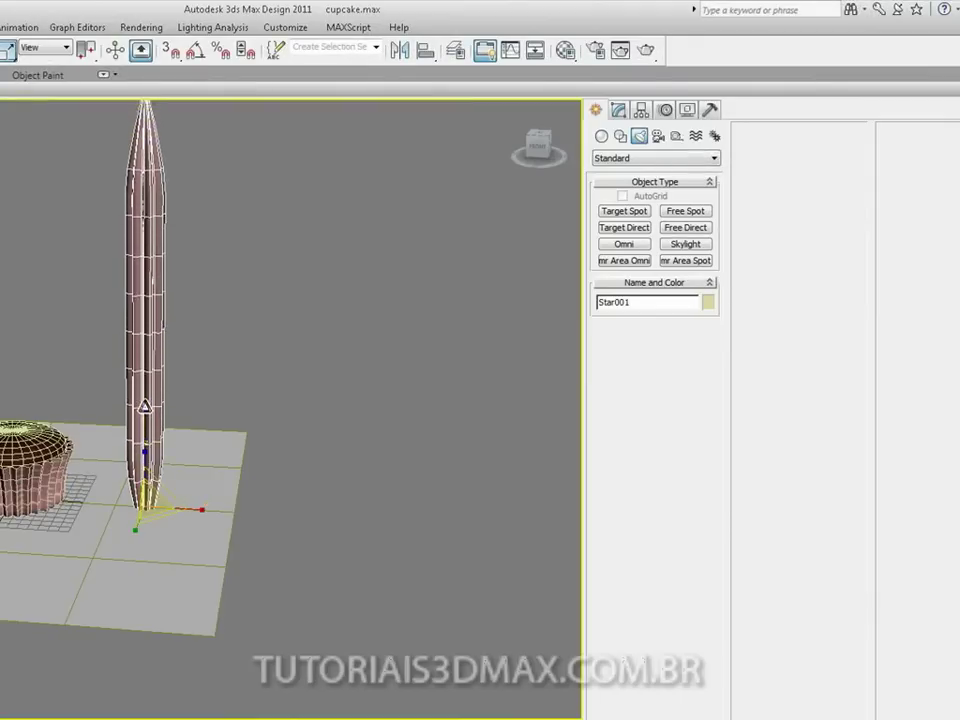
key(f)
scroll(164, 405, down, 4)
middle_drag(228, 291, 187, 440)
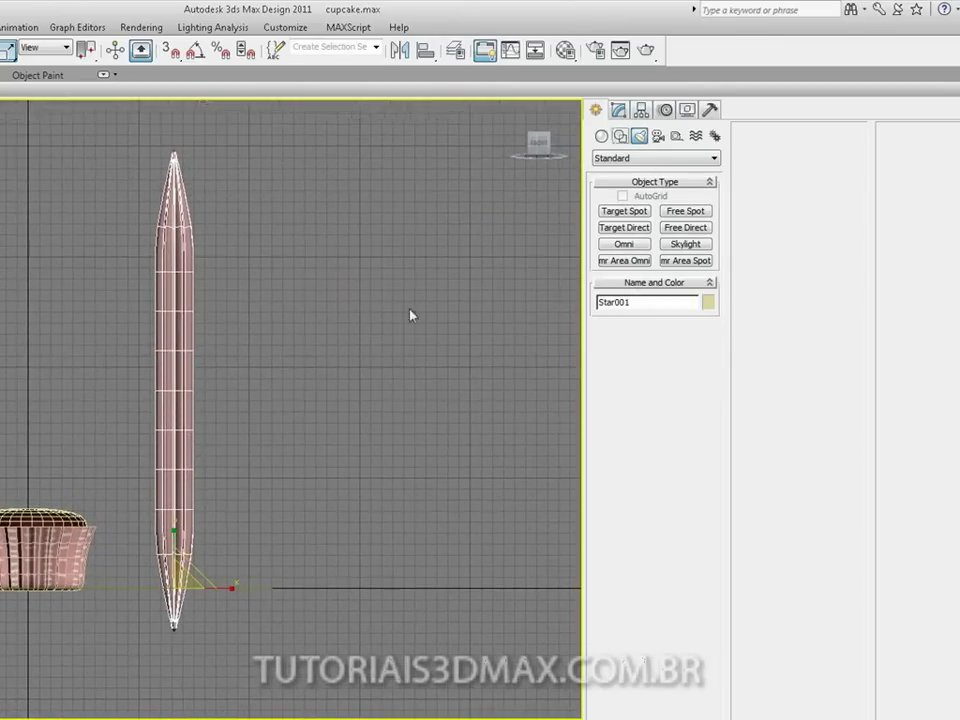
- Stretch the column's middle vertex rows vertically toward both tapered tips in the front view, and leave vertex editing
click(620, 109)
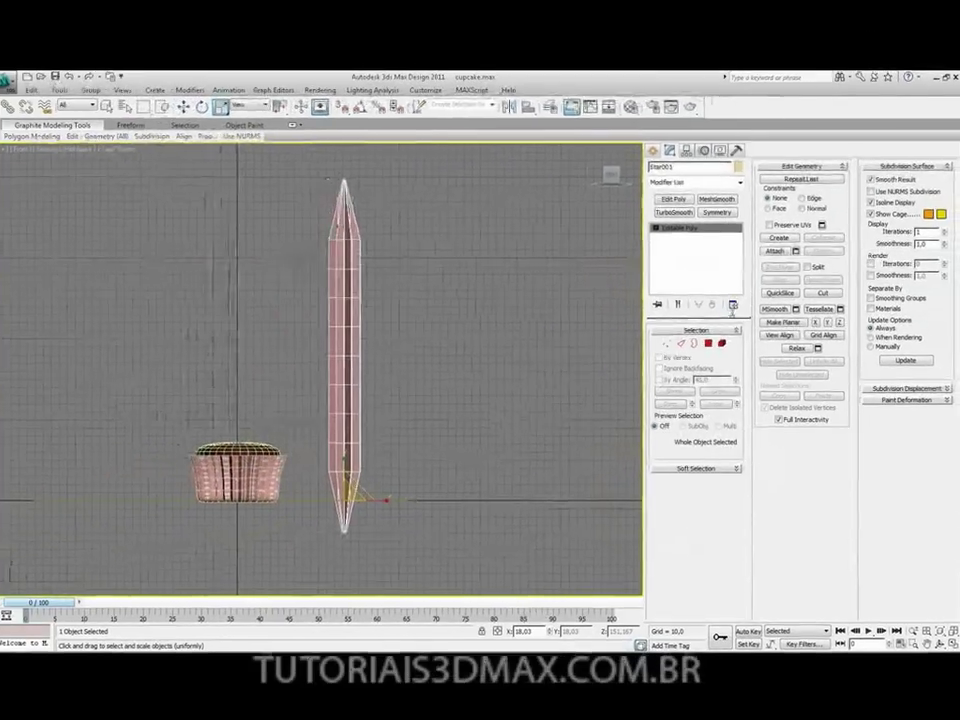
key(1)
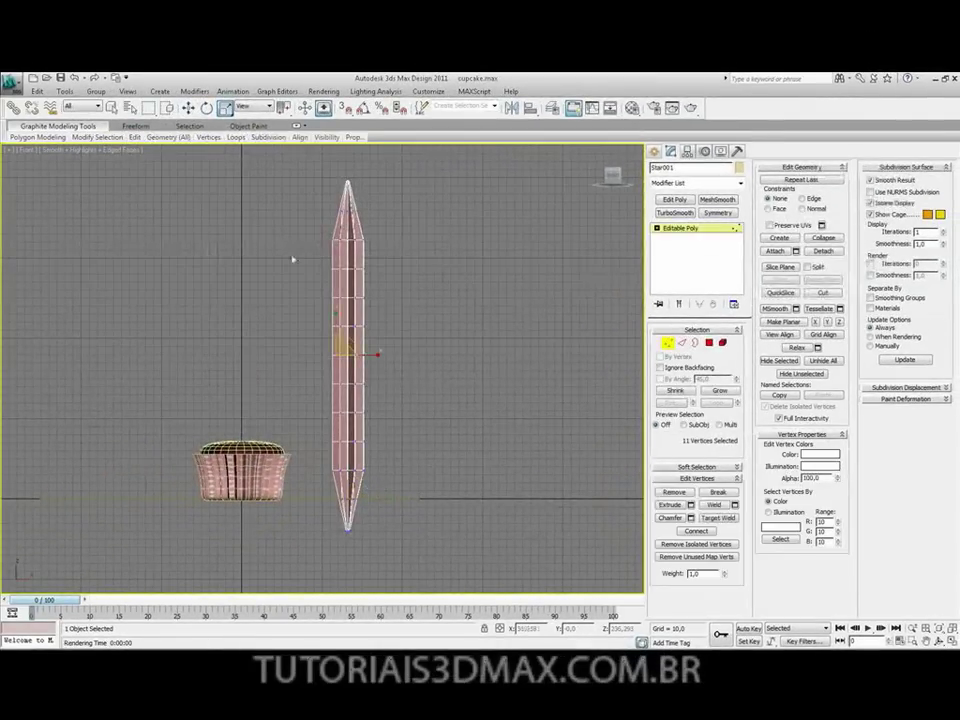
middle_drag(293, 259, 295, 271)
key(w)
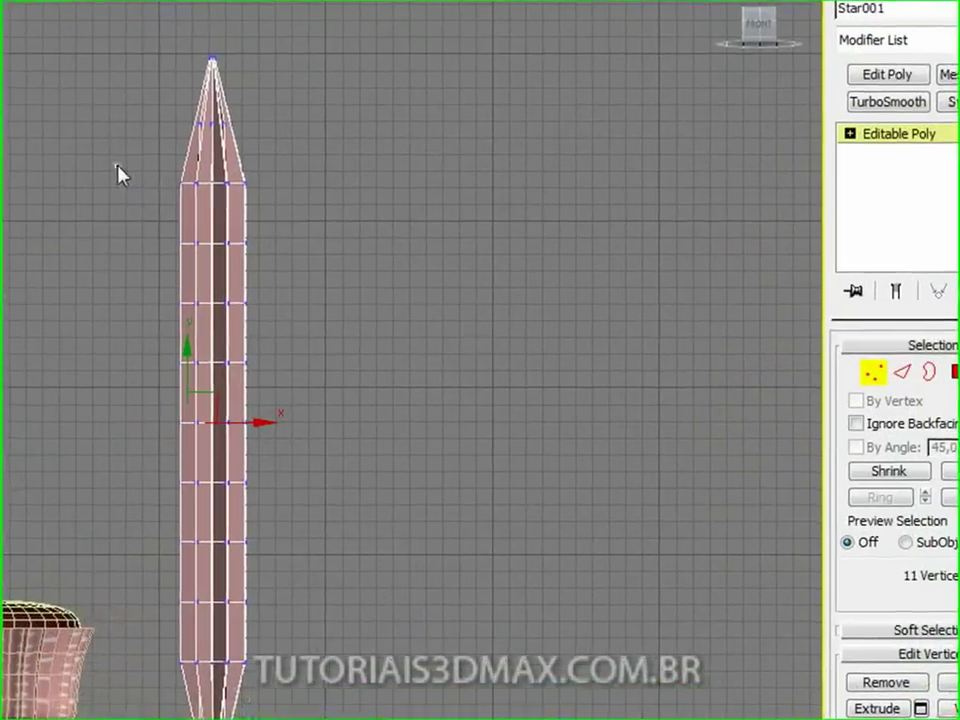
drag(297, 243, 394, 494)
drag(308, 674, 308, 673)
drag(208, 335, 211, 327)
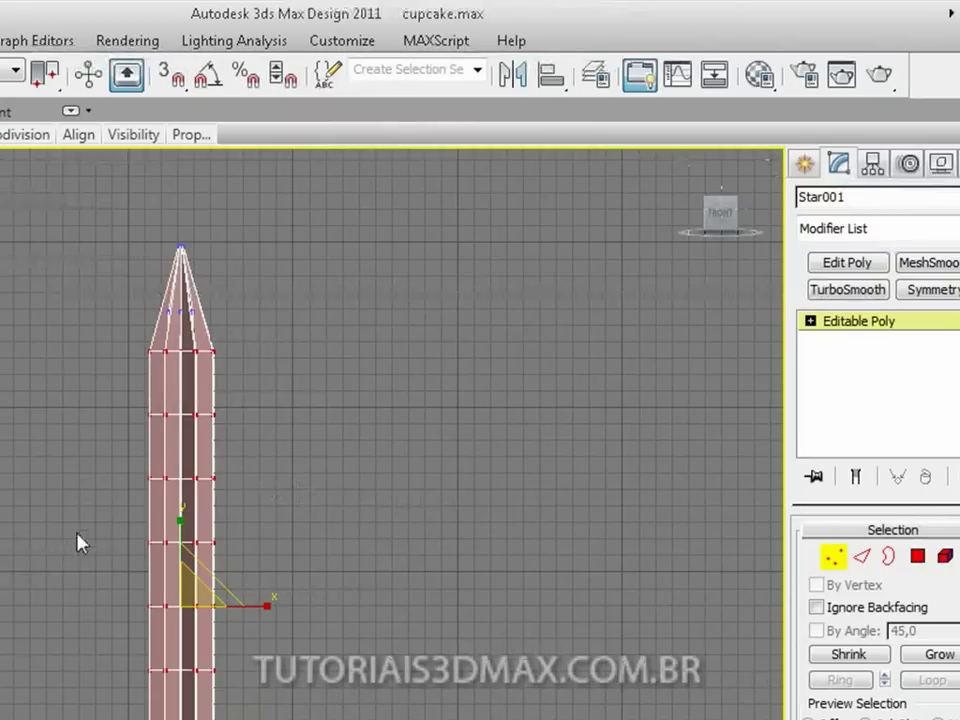
click(888, 322)
- Inspect the column and cupcake from several angles and render a close-up of the cupcake in perspective
middle_drag(440, 495, 226, 462)
middle_drag(140, 545, 77, 553)
key(t)
middle_drag(224, 589, 319, 474)
key(p)
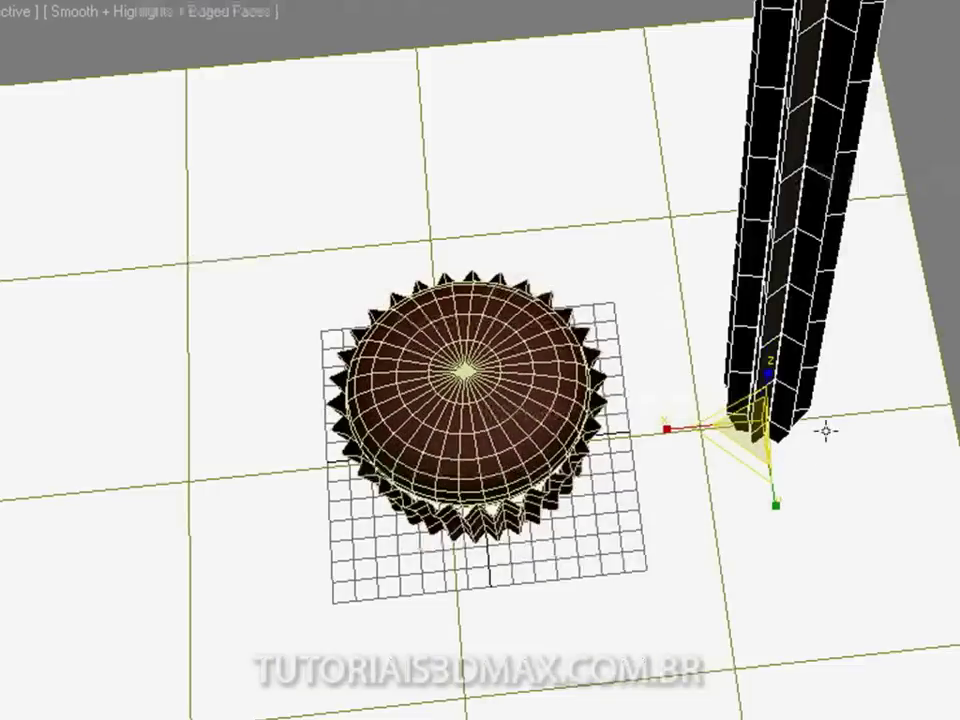
alt+middle_drag(826, 431, 610, 543)
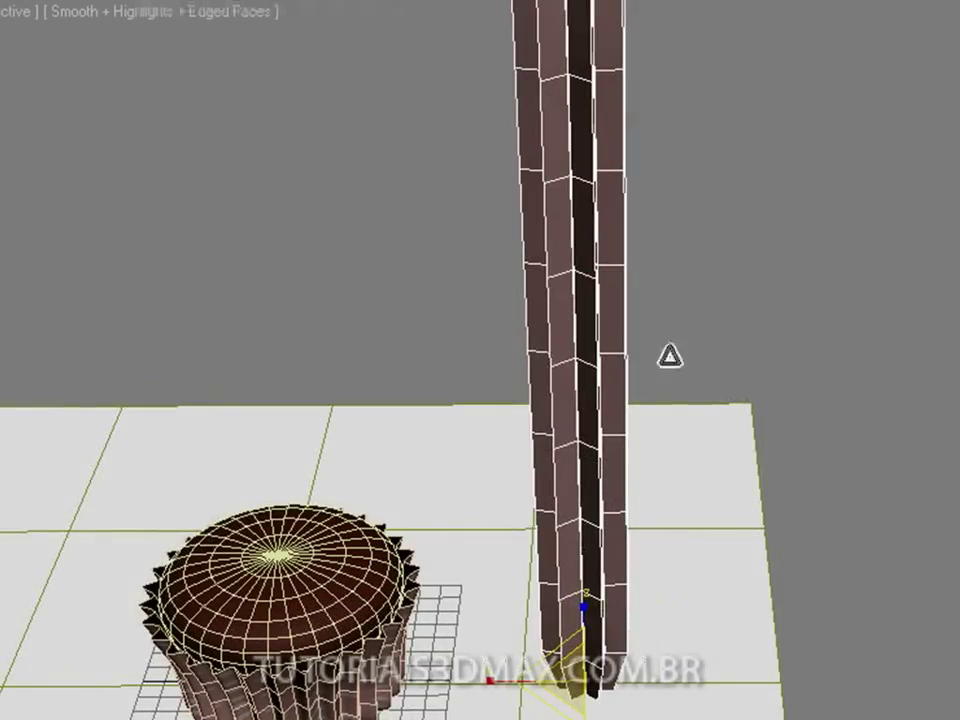
middle_drag(615, 475, 512, 445)
middle_drag(512, 445, 405, 460)
alt+middle_drag(405, 460, 868, 520)
alt+middle_drag(868, 520, 745, 595)
ctrl+alt+middle_drag(745, 595, 760, 430)
scroll(741, 506, up, 1)
mouse_move(760, 430)
middle_down()
mouse_move(761, 420)
mouse_move(759, 446)
mouse_move(760, 432)
middle_up()
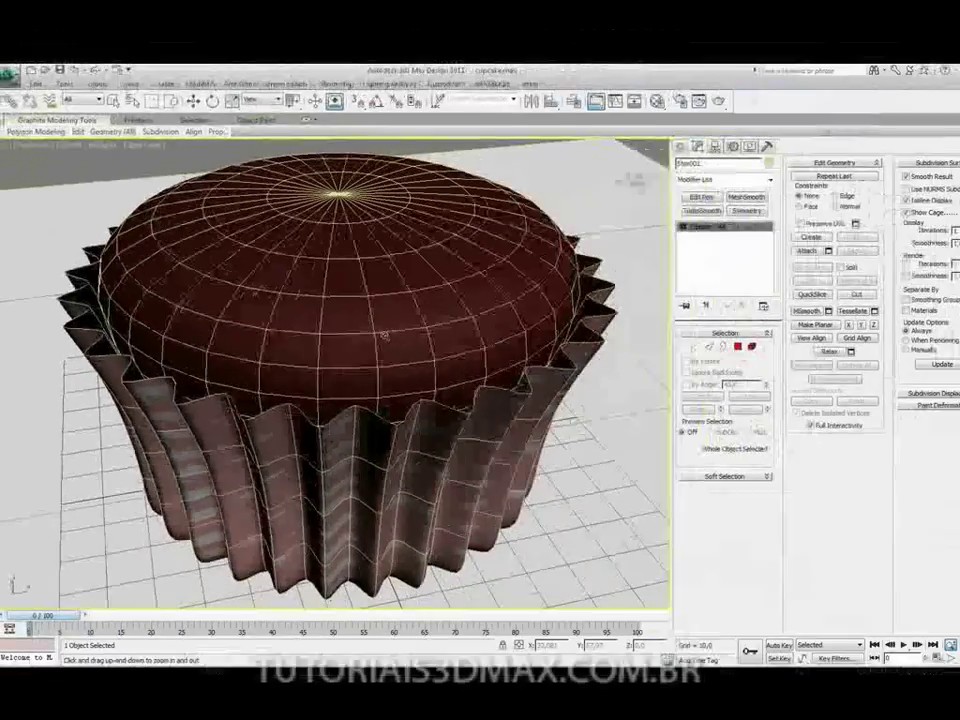
click(718, 101)
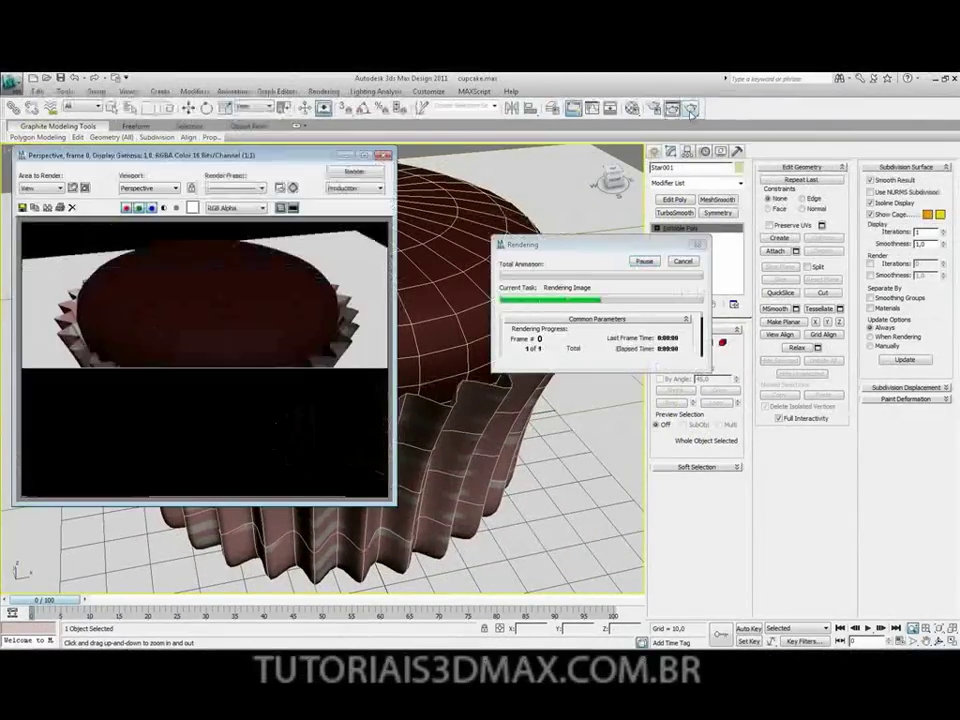